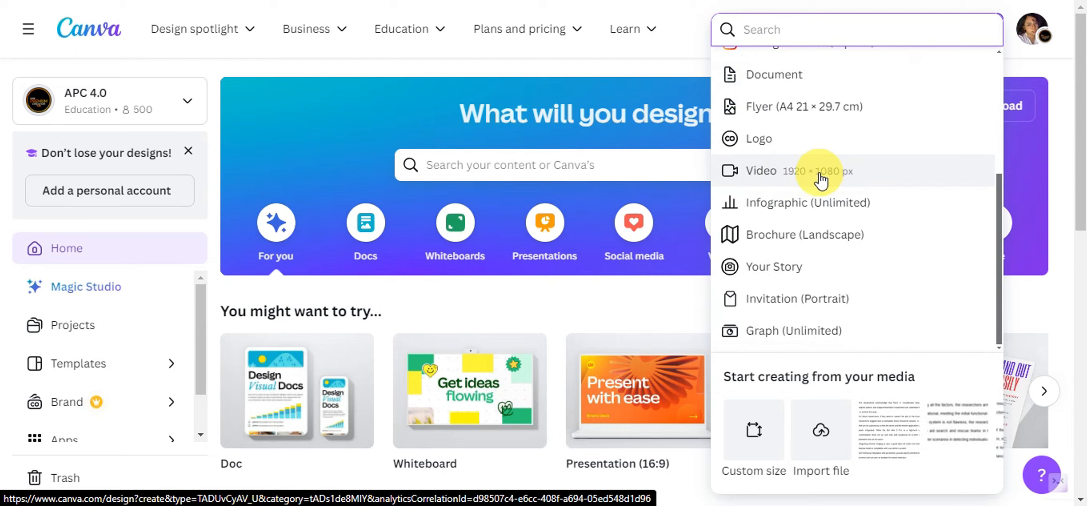
- Create a blank 1920 × 1080 px video design and search the elements for "gradient" photos
{"action": "left_click", "coordinate": [809, 176]}
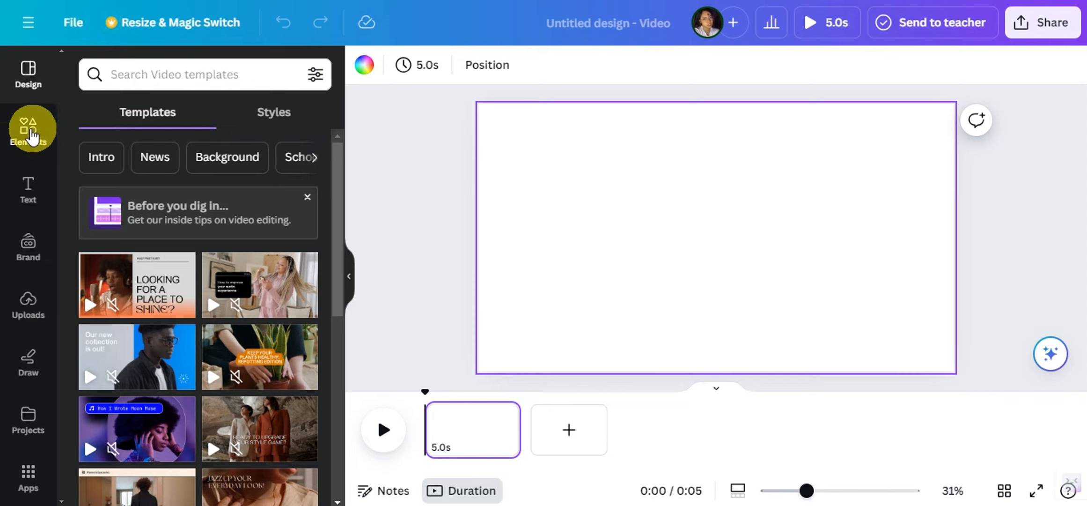
{"action": "left_click", "coordinate": [29, 132]}
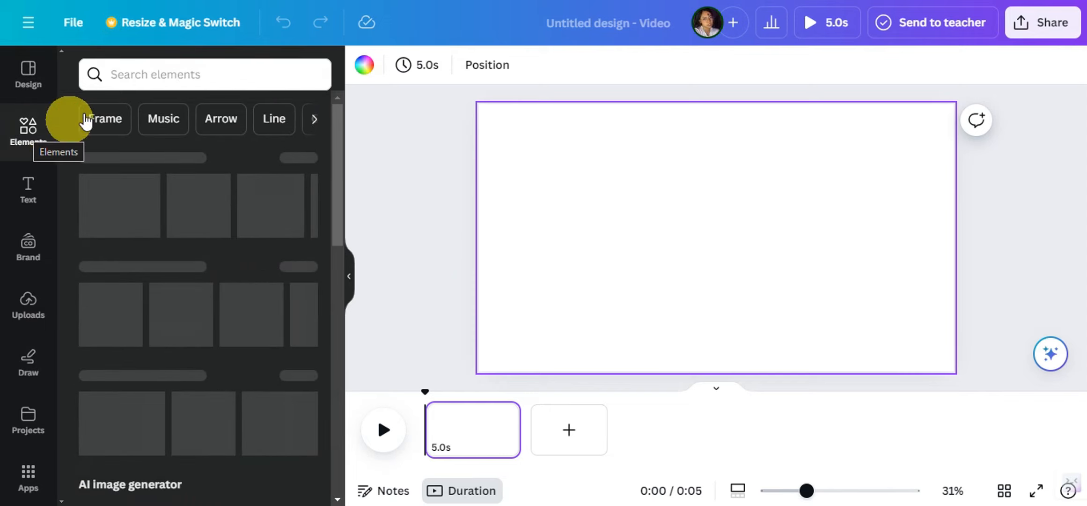
{"action": "left_click", "coordinate": [146, 76]}
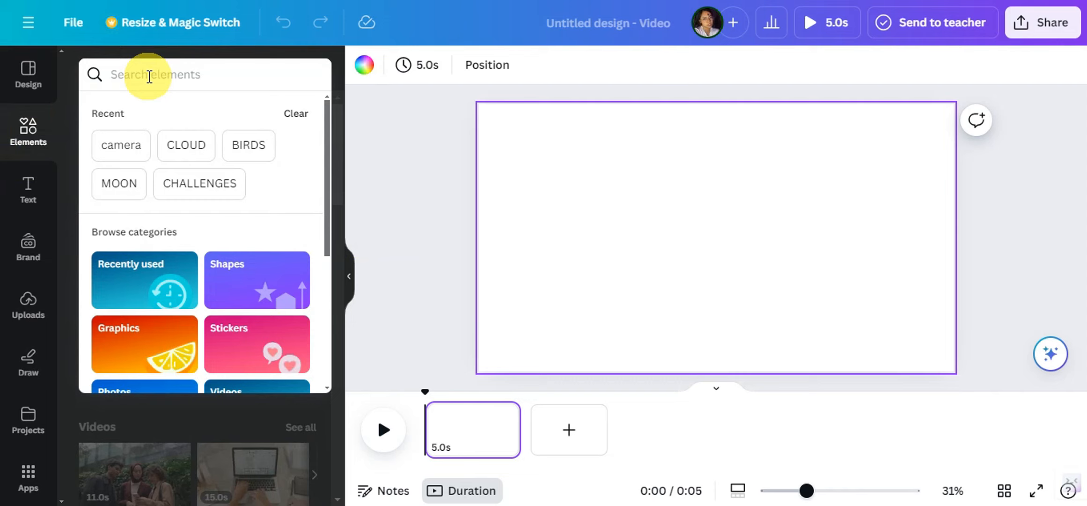
{"action": "type", "text": "gradient"}
{"action": "key", "text": "Return"}
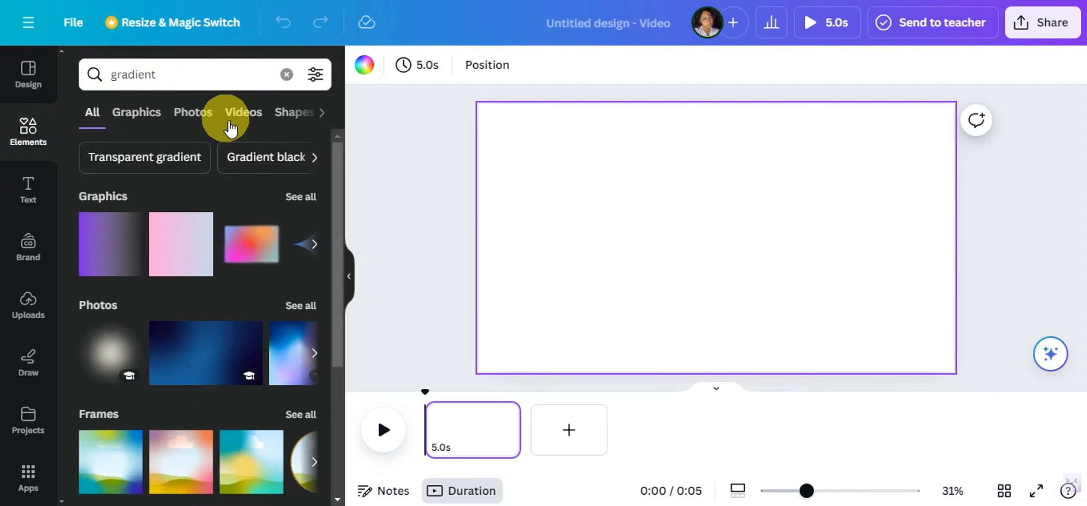
{"action": "left_click", "coordinate": [121, 115]}
{"action": "left_click", "coordinate": [192, 112]}
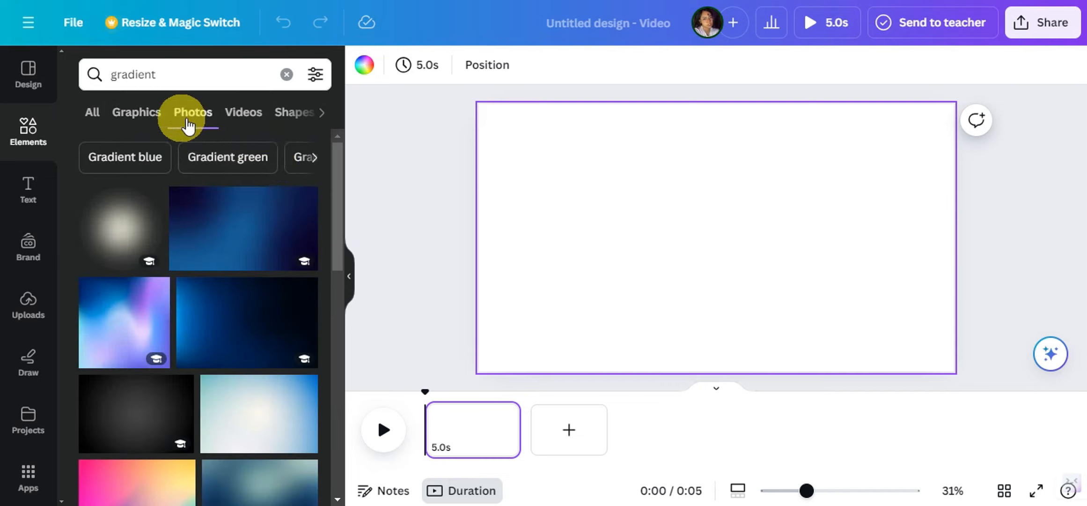
- Add the orange, yellow and blue gradient photo to the page and set it as the background
{"action": "scroll", "coordinate": [208, 269], "scroll_direction": "down", "scroll_amount": 2}
{"action": "scroll", "coordinate": [208, 272], "scroll_direction": "down", "scroll_amount": 3}
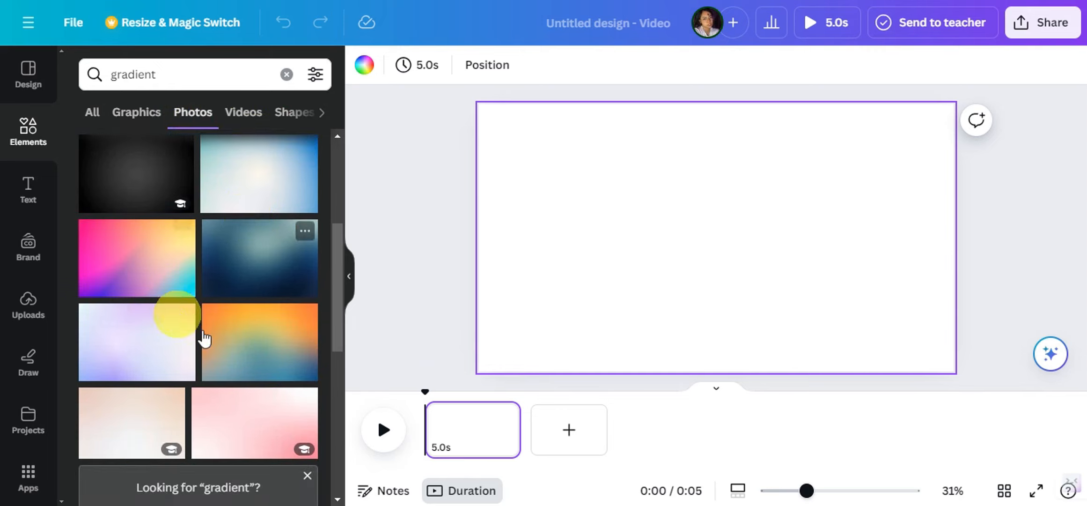
{"action": "mouse_move", "coordinate": [304, 322]}
{"action": "scroll", "coordinate": [295, 314], "scroll_direction": "down", "scroll_amount": 4}
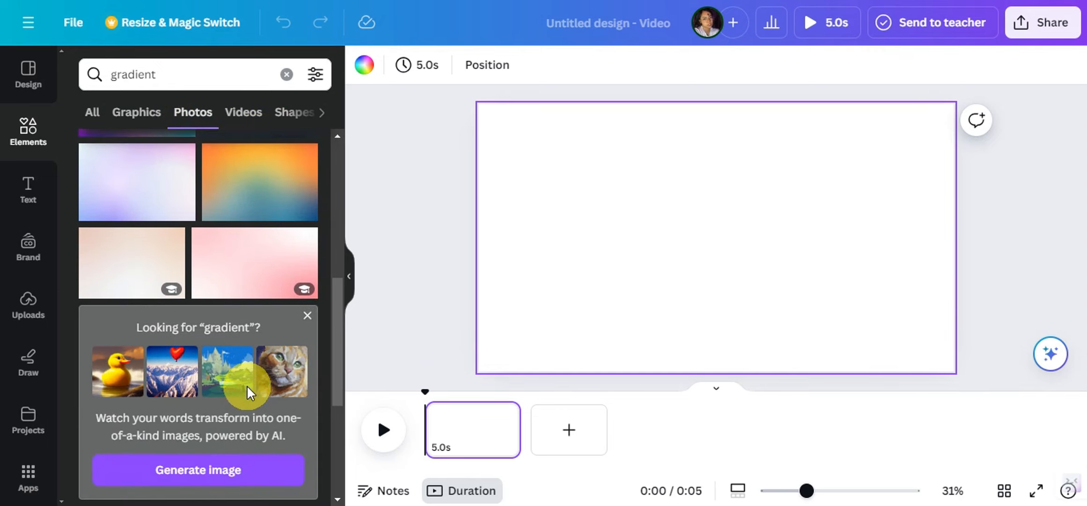
{"action": "scroll", "coordinate": [254, 388], "scroll_direction": "up", "scroll_amount": 2}
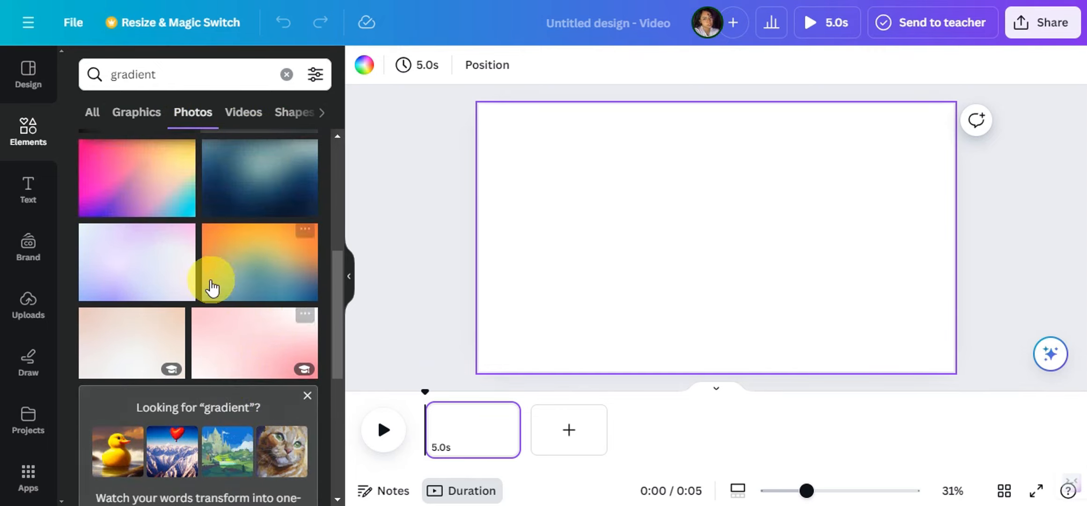
{"action": "left_click", "coordinate": [249, 280]}
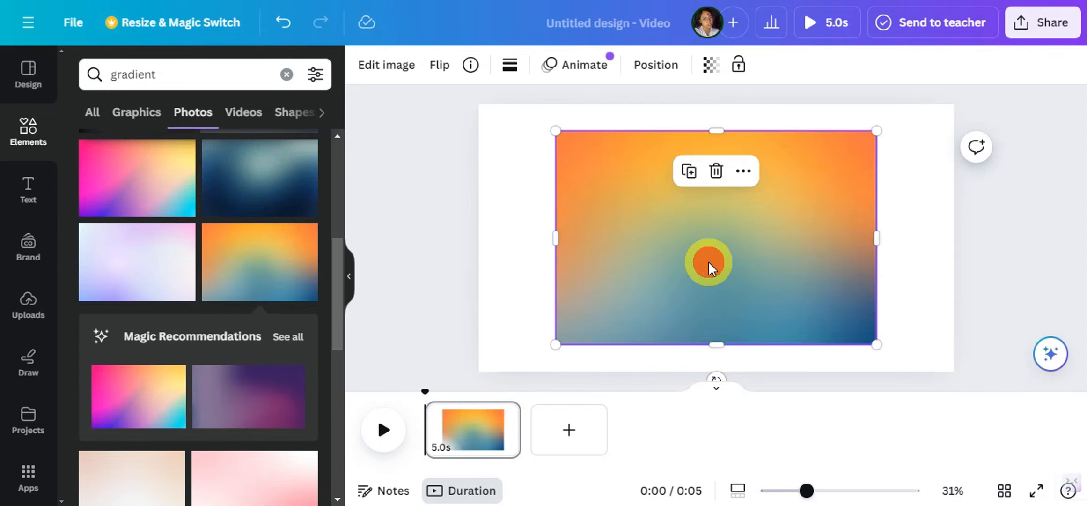
{"action": "right_click", "coordinate": [708, 268]}
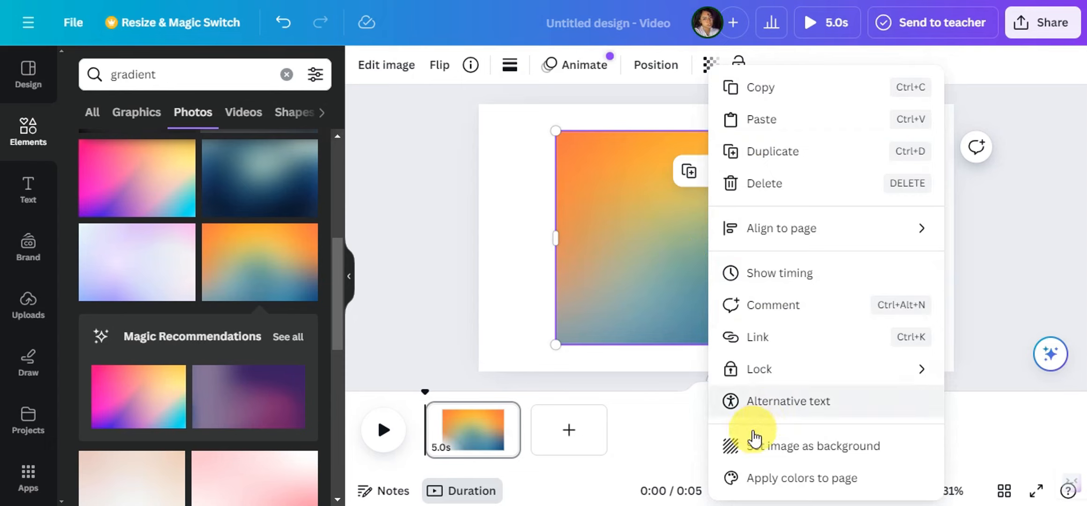
{"action": "left_click", "coordinate": [769, 447]}
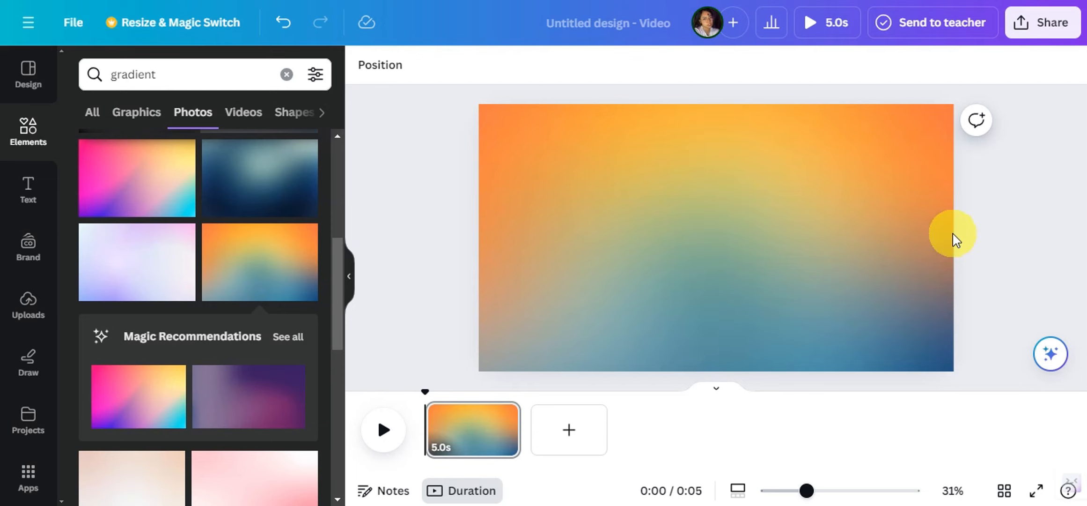
- Add the pale yellow, coral and teal gradient from the Magic Recommendations and move it past the page's bottom-right corner, leaving a small corner on the page
{"action": "scroll", "coordinate": [198, 280], "scroll_direction": "down", "scroll_amount": 2}
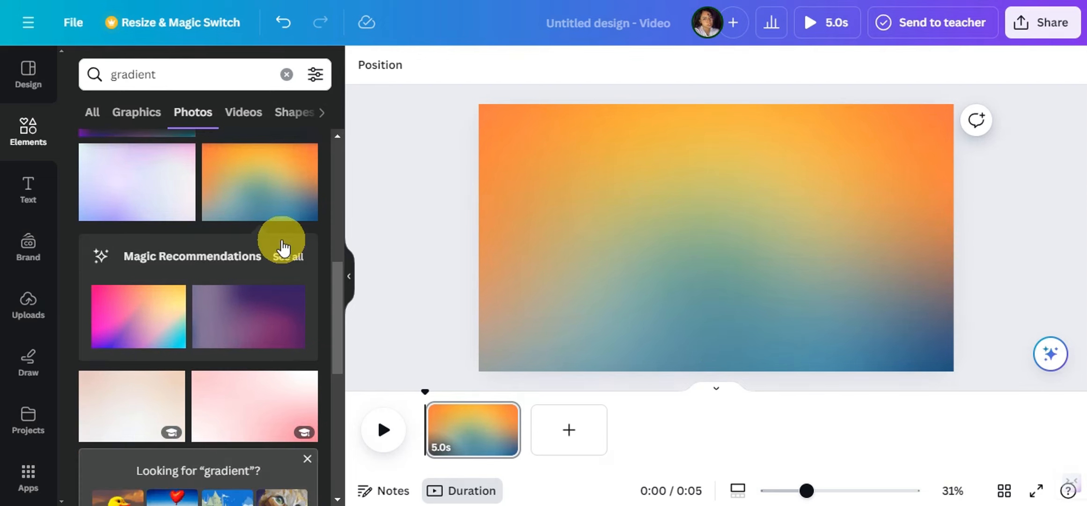
{"action": "left_click", "coordinate": [282, 261]}
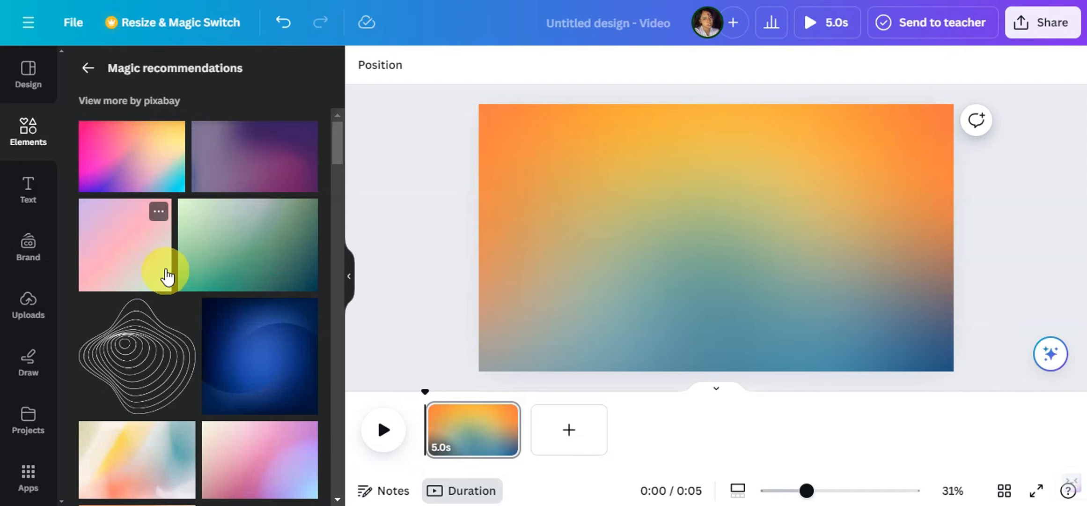
{"action": "scroll", "coordinate": [182, 243], "scroll_direction": "down", "scroll_amount": 5}
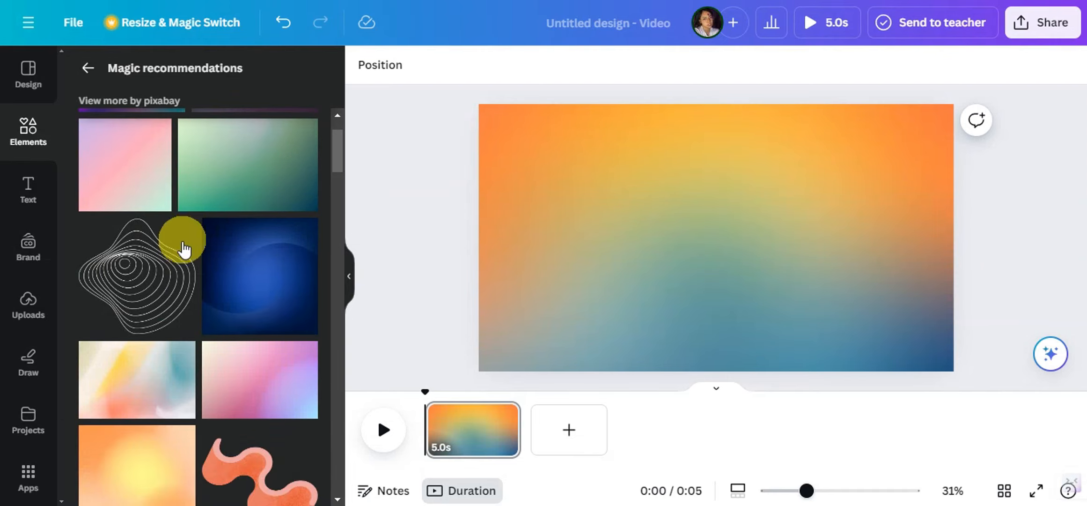
{"action": "scroll", "coordinate": [229, 225], "scroll_direction": "down", "scroll_amount": 4}
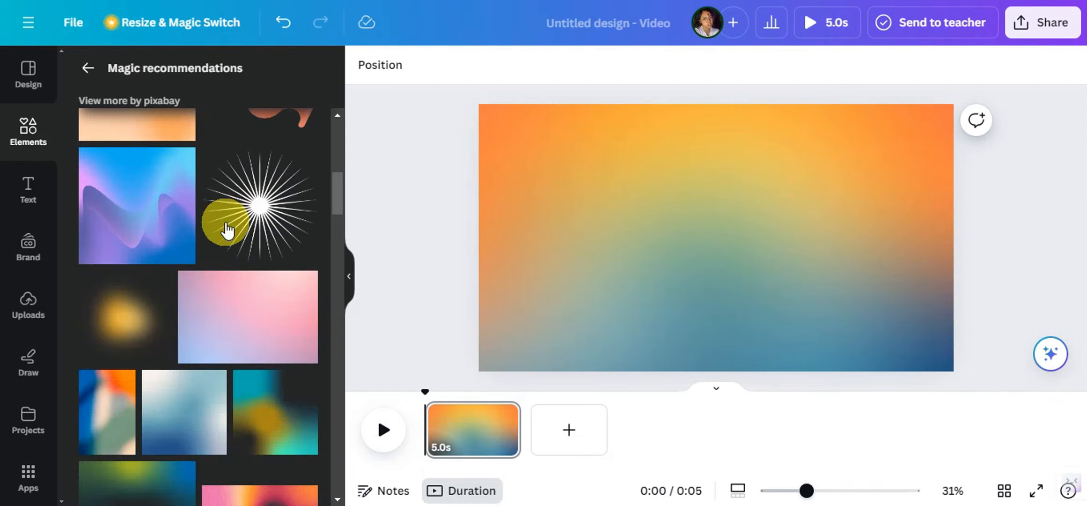
{"action": "scroll", "coordinate": [121, 376], "scroll_direction": "up", "scroll_amount": 5}
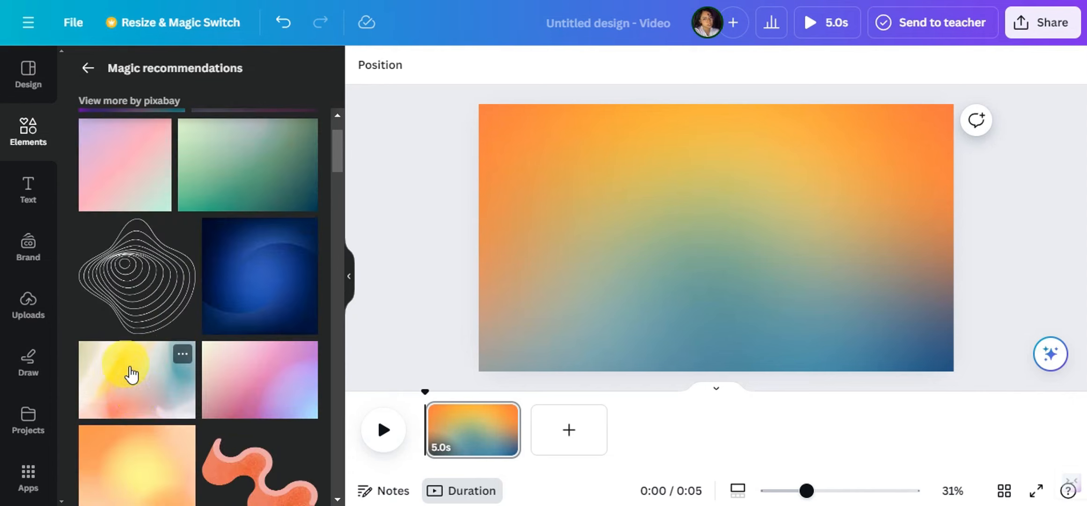
{"action": "left_click", "coordinate": [148, 388]}
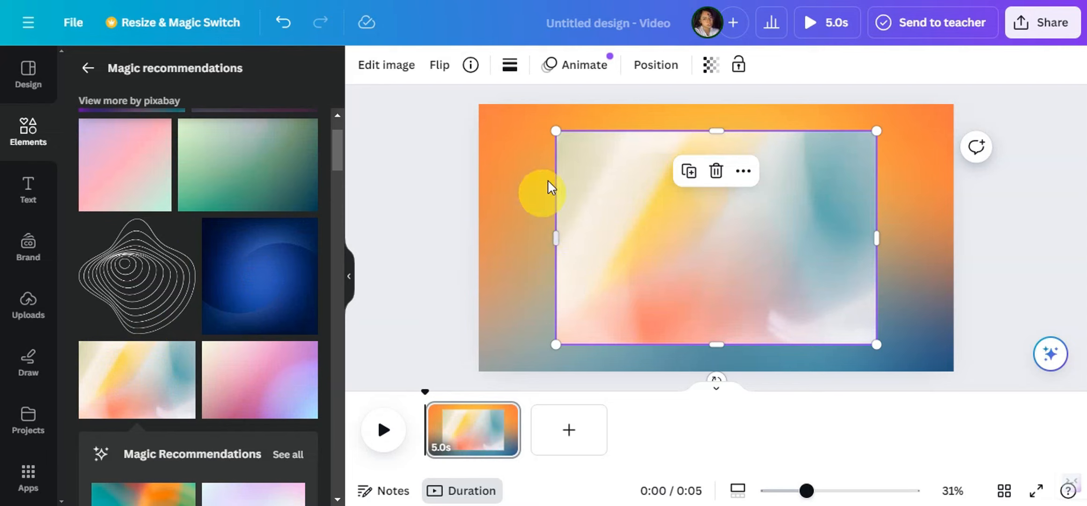
{"action": "left_click_drag", "start_coordinate": [669, 257], "coordinate": [1012, 457]}
{"action": "left_click", "coordinate": [983, 240]}
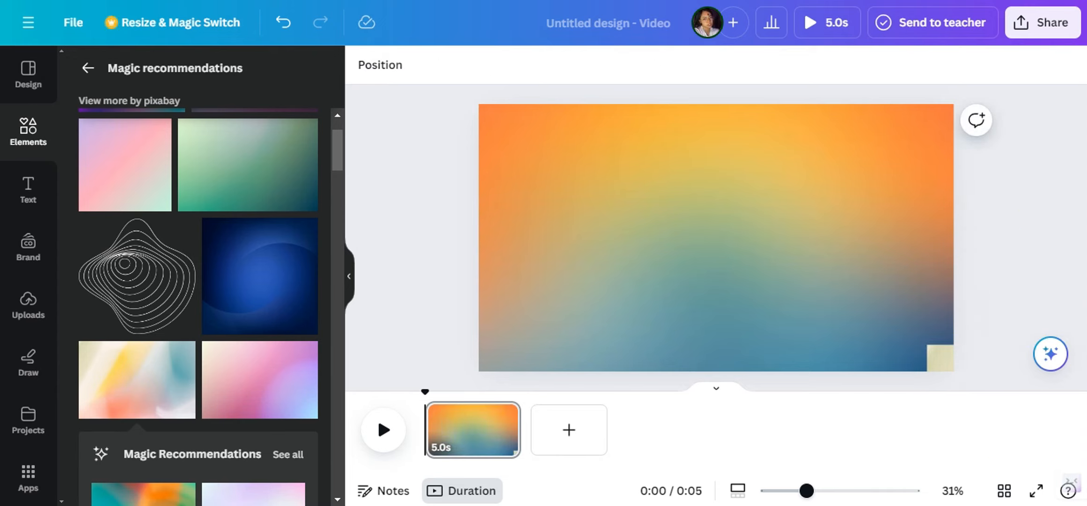
- View the uploaded images and dismiss the "Faster media uploads" notice
{"action": "left_click", "coordinate": [781, 165]}
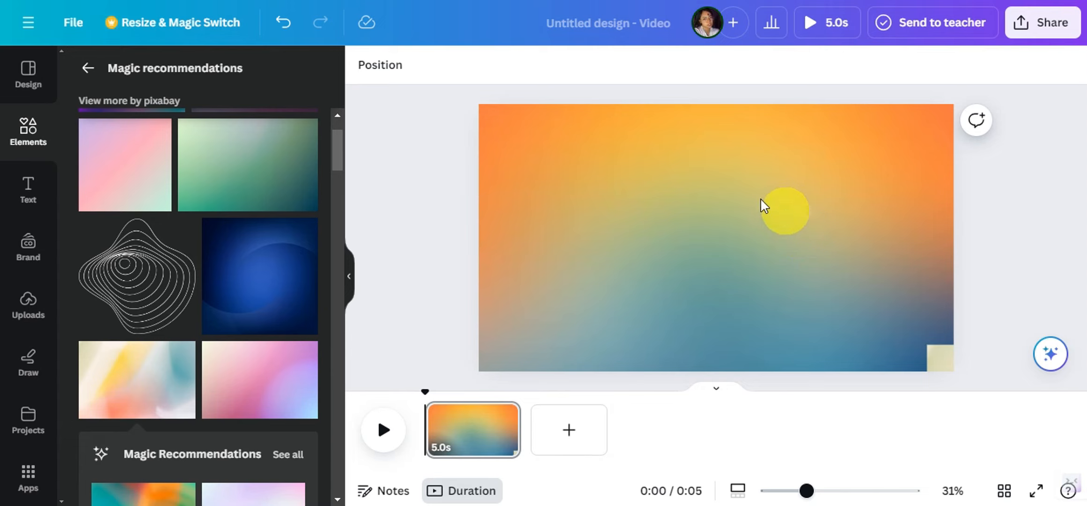
{"action": "left_click", "coordinate": [21, 305]}
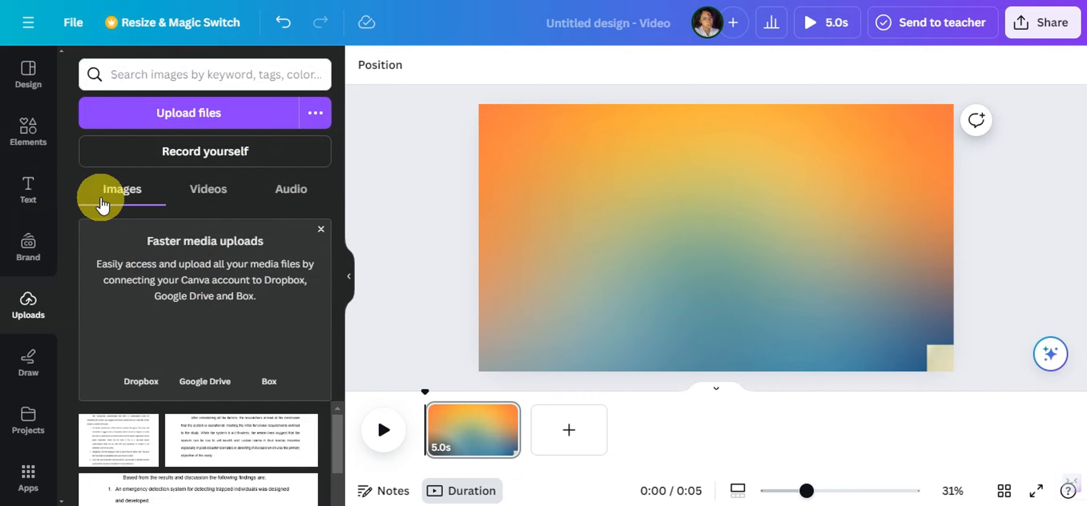
{"action": "left_click", "coordinate": [321, 229]}
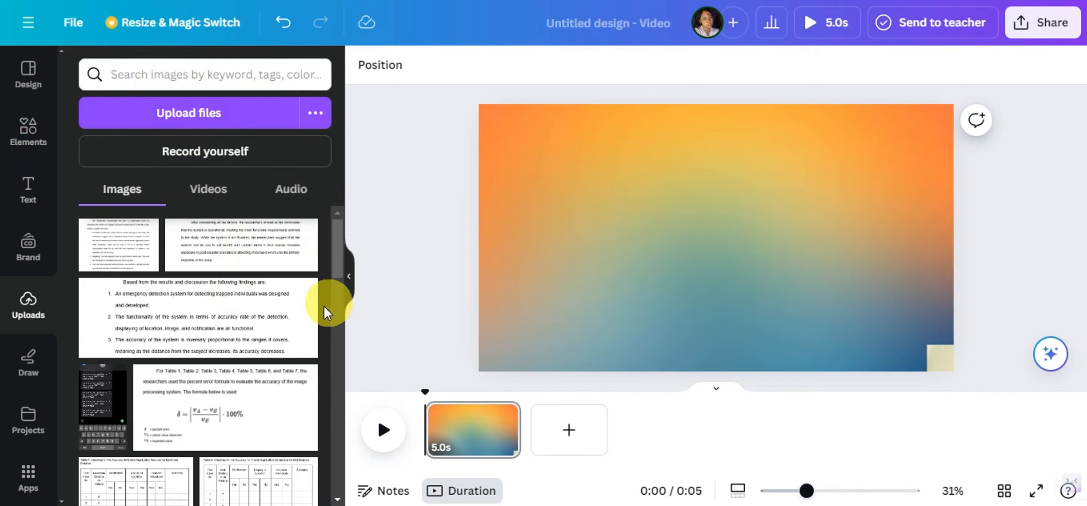
- Return to the elements and replace the gradient search with a photo search for "shoes"
{"action": "left_click", "coordinate": [29, 137]}
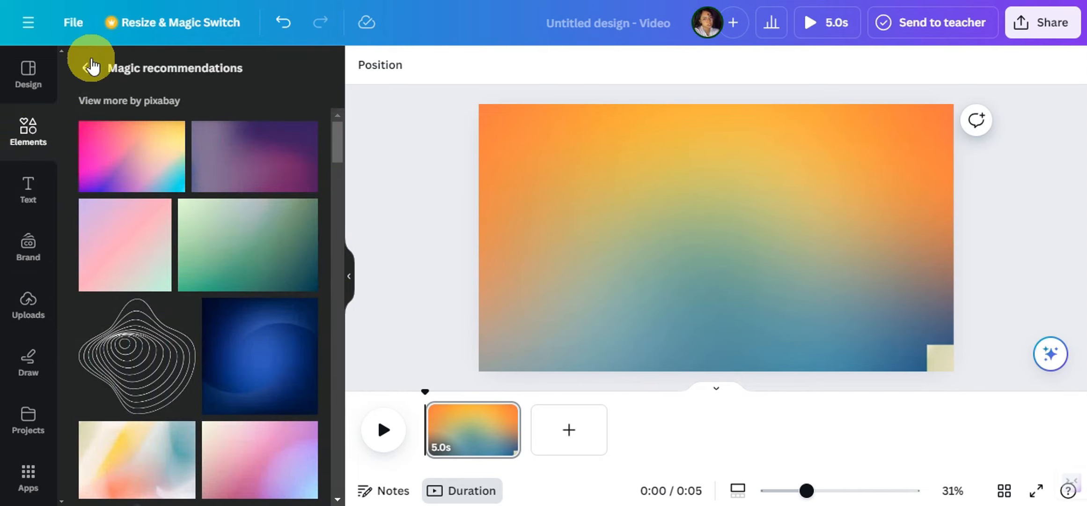
{"action": "left_click", "coordinate": [86, 64]}
{"action": "left_click", "coordinate": [180, 74]}
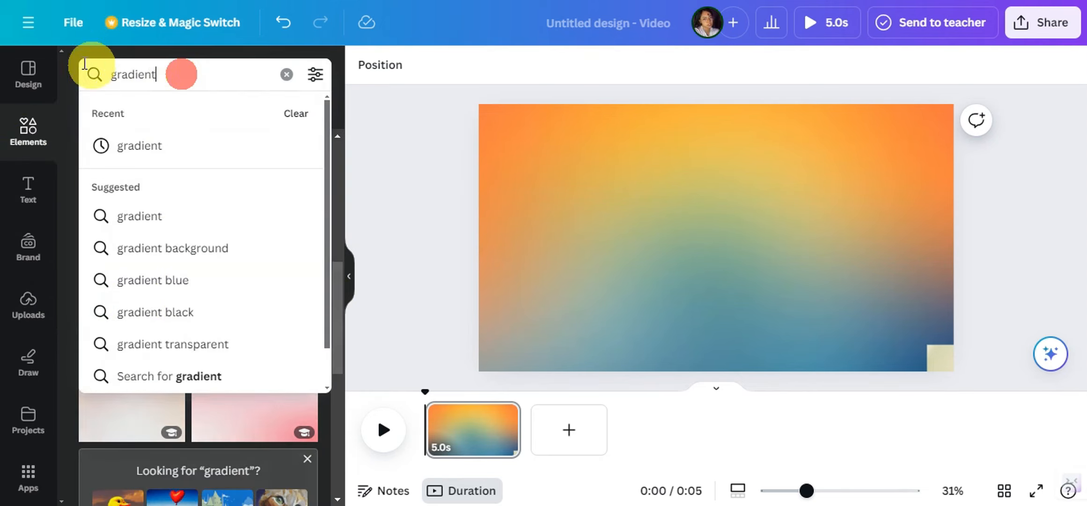
{"action": "key", "text": "BackSpace"}
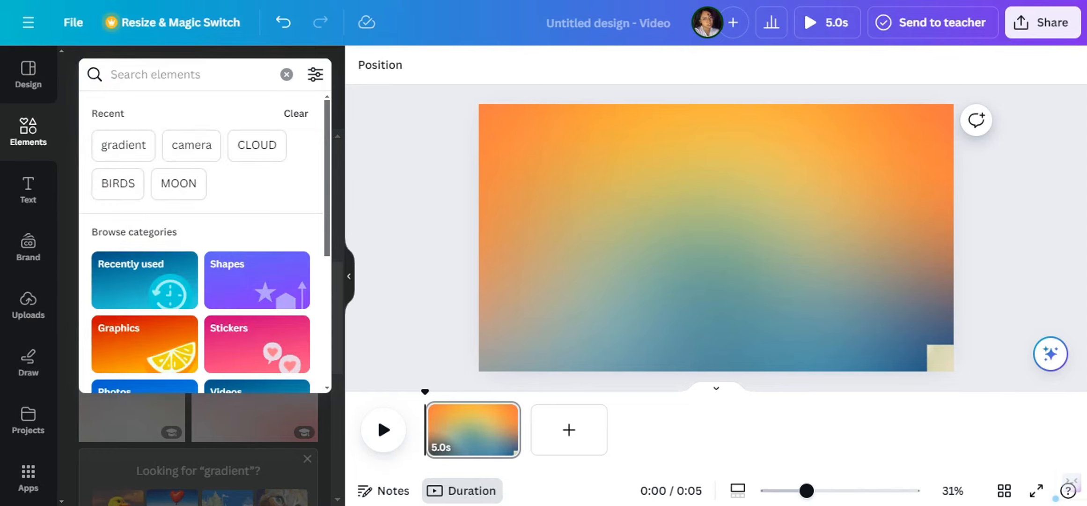
{"action": "type", "text": "shoes"}
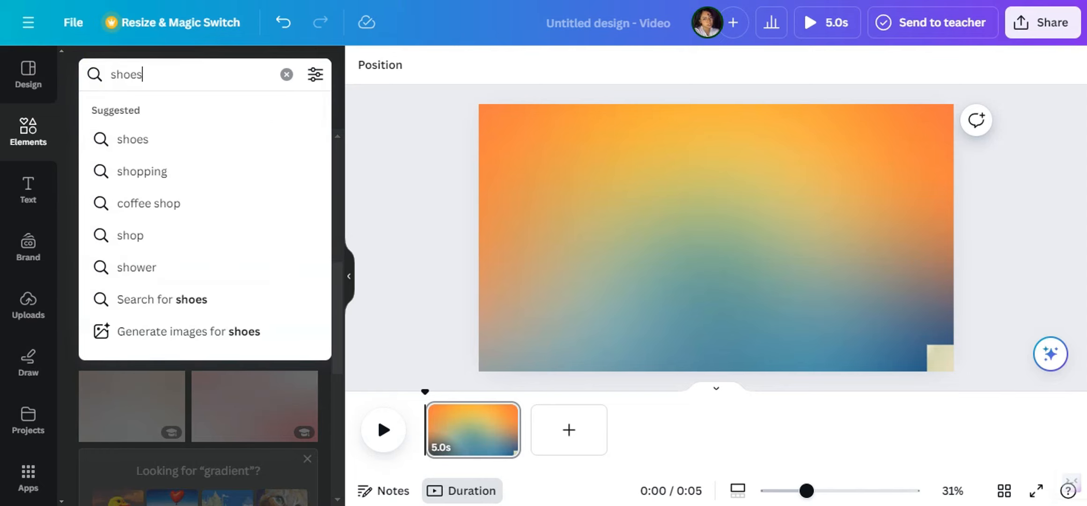
{"action": "key", "text": "Return"}
- Add the white sneakers photo to the page and move it past the left edge, leaving only a sliver on the page
{"action": "scroll", "coordinate": [175, 231], "scroll_direction": "down", "scroll_amount": 10}
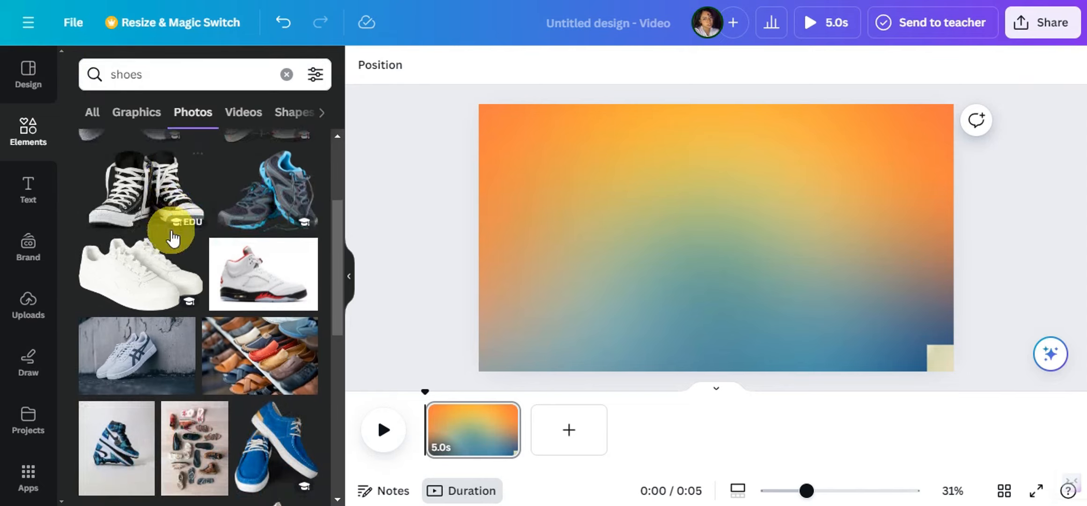
{"action": "scroll", "coordinate": [269, 286], "scroll_direction": "down", "scroll_amount": 10}
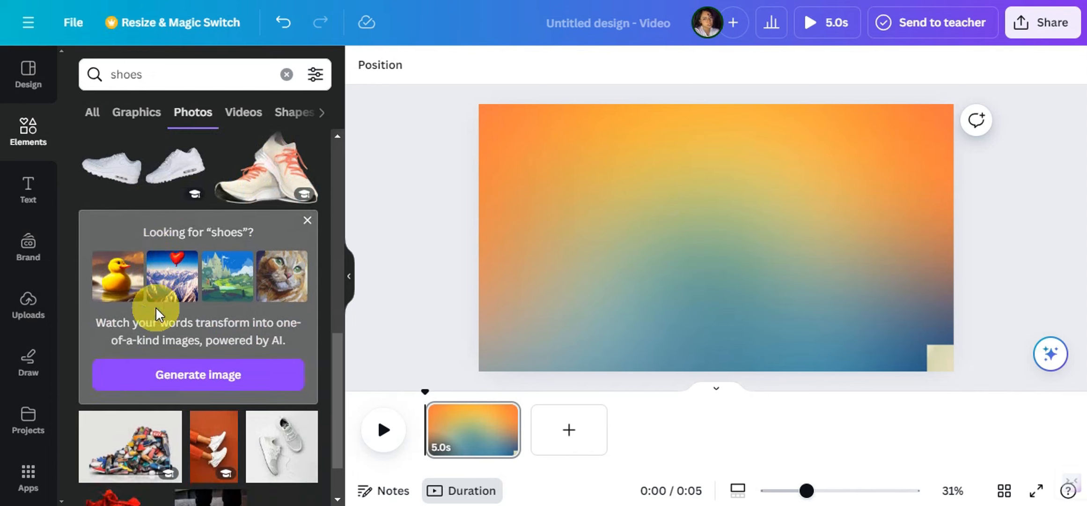
{"action": "scroll", "coordinate": [178, 362], "scroll_direction": "down", "scroll_amount": 4}
{"action": "scroll", "coordinate": [177, 360], "scroll_direction": "up", "scroll_amount": 20}
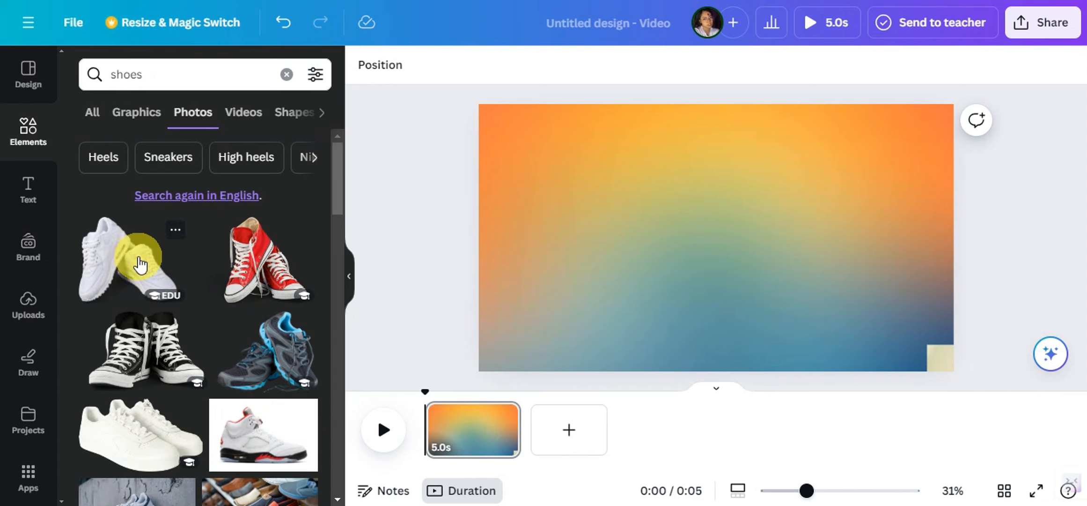
{"action": "left_click", "coordinate": [123, 271]}
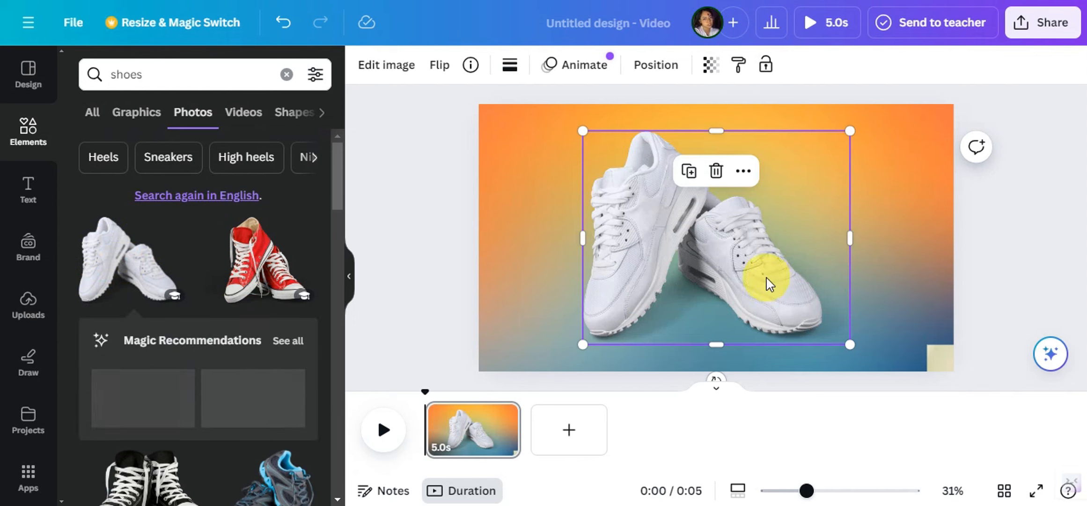
{"action": "left_click_drag", "start_coordinate": [760, 276], "coordinate": [440, 262]}
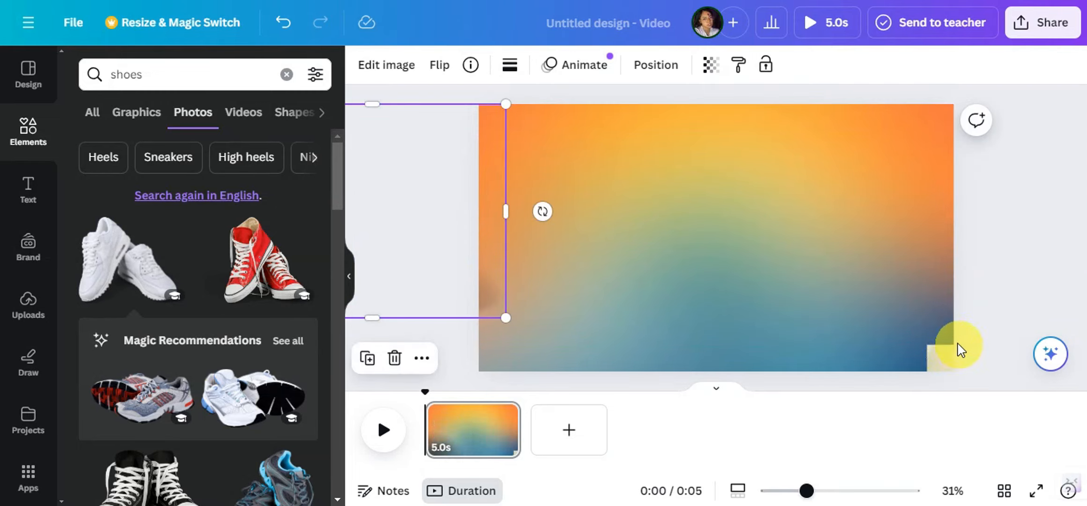
{"action": "left_click", "coordinate": [1016, 230]}
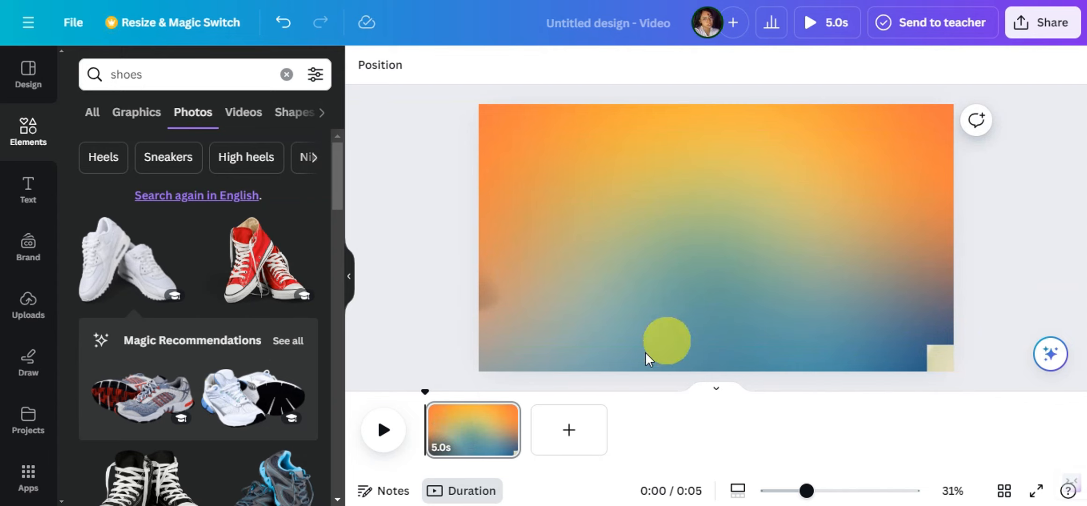
- Duplicate the page and move the white sneakers to the centre of the copy
{"action": "right_click", "coordinate": [469, 429]}
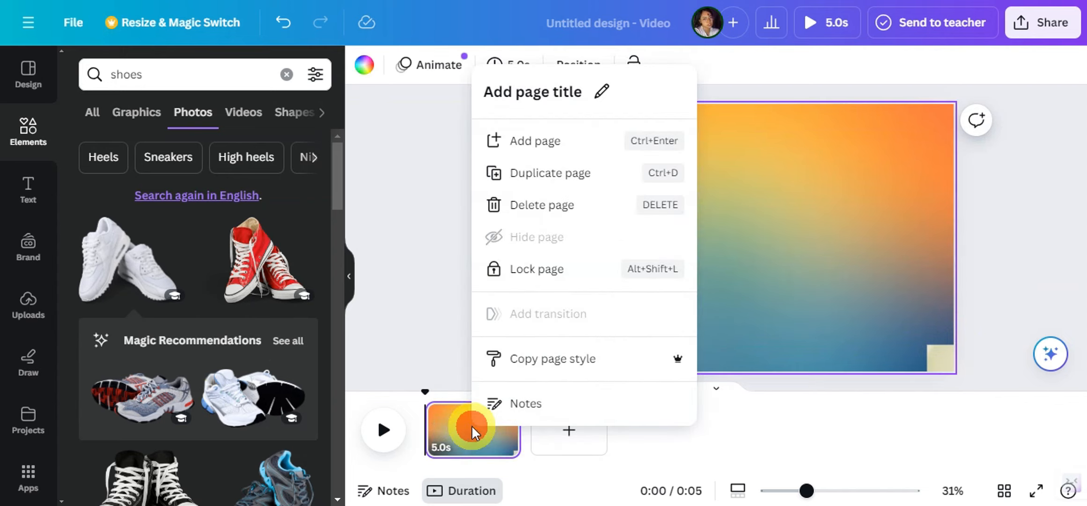
{"action": "left_click", "coordinate": [520, 180]}
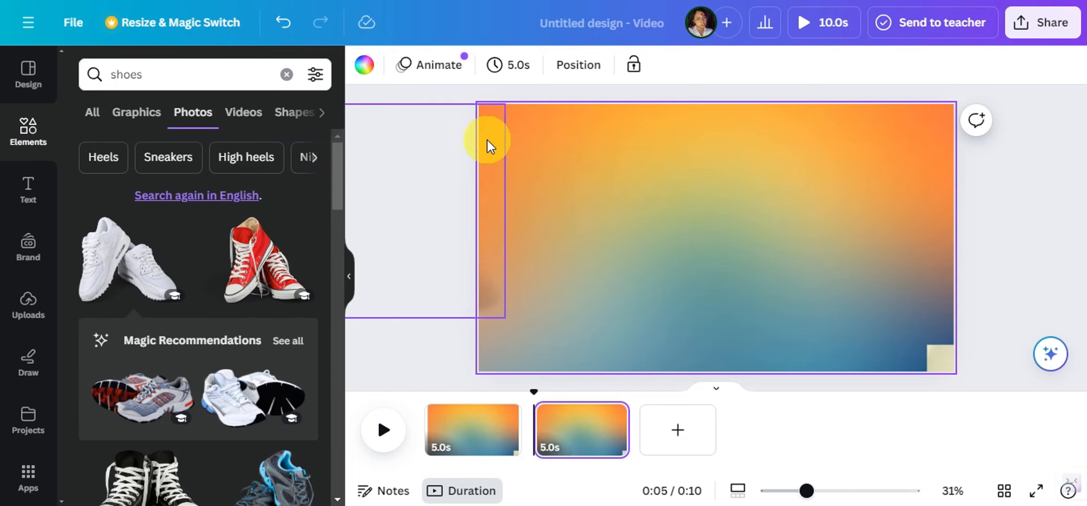
{"action": "left_click_drag", "start_coordinate": [485, 142], "coordinate": [792, 173]}
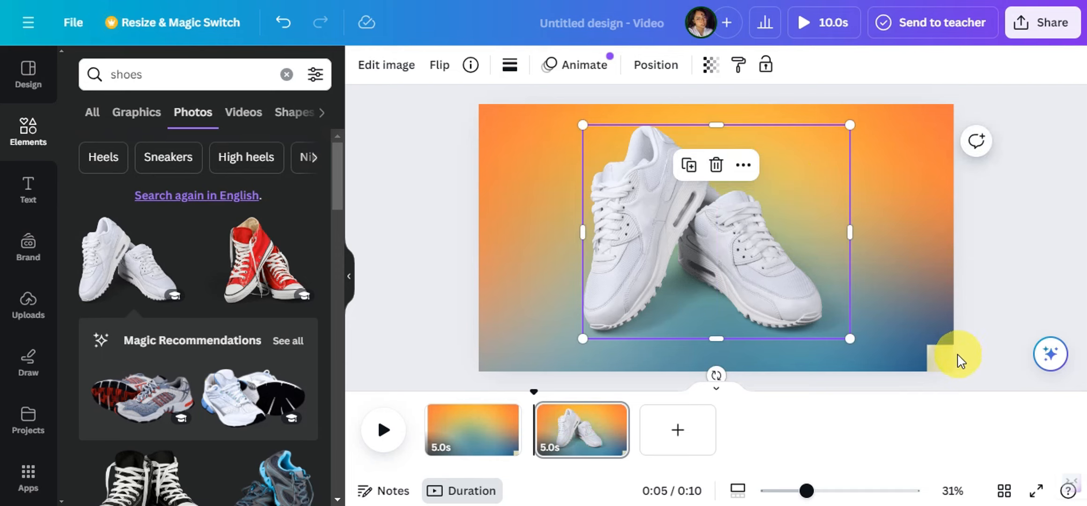
- Move the off-page pale gradient image onto the right half of the second page, enlarge it and tilt it diagonally
{"action": "left_click", "coordinate": [942, 352]}
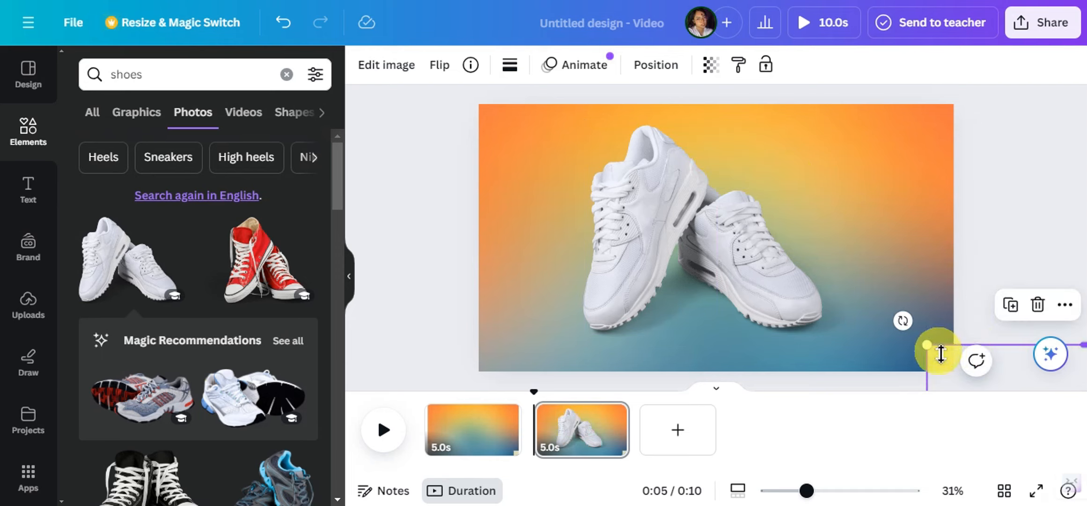
{"action": "left_click_drag", "start_coordinate": [932, 349], "coordinate": [1068, 403]}
{"action": "left_click_drag", "start_coordinate": [697, 131], "coordinate": [656, 90]}
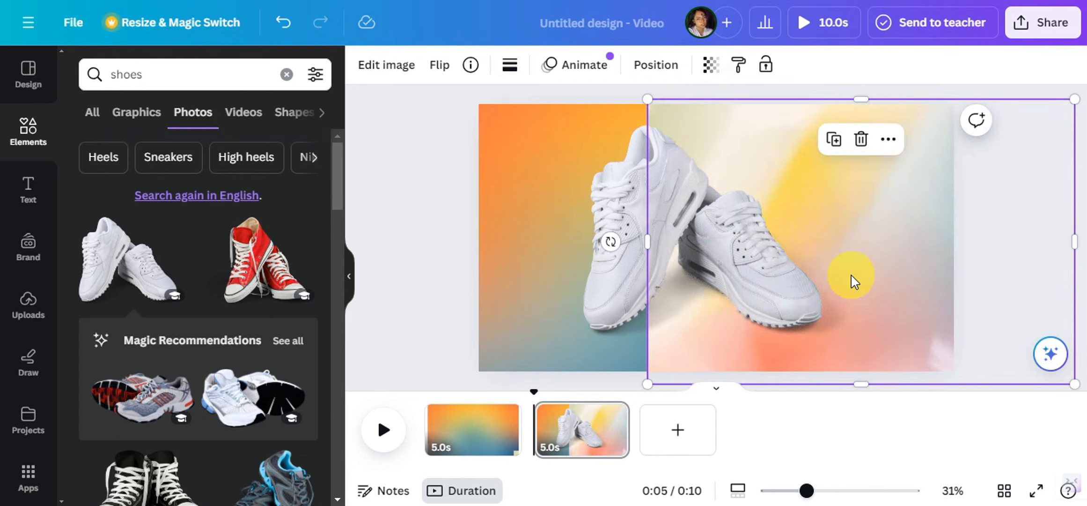
{"action": "scroll", "coordinate": [852, 280], "scroll_direction": "down", "scroll_amount": 1}
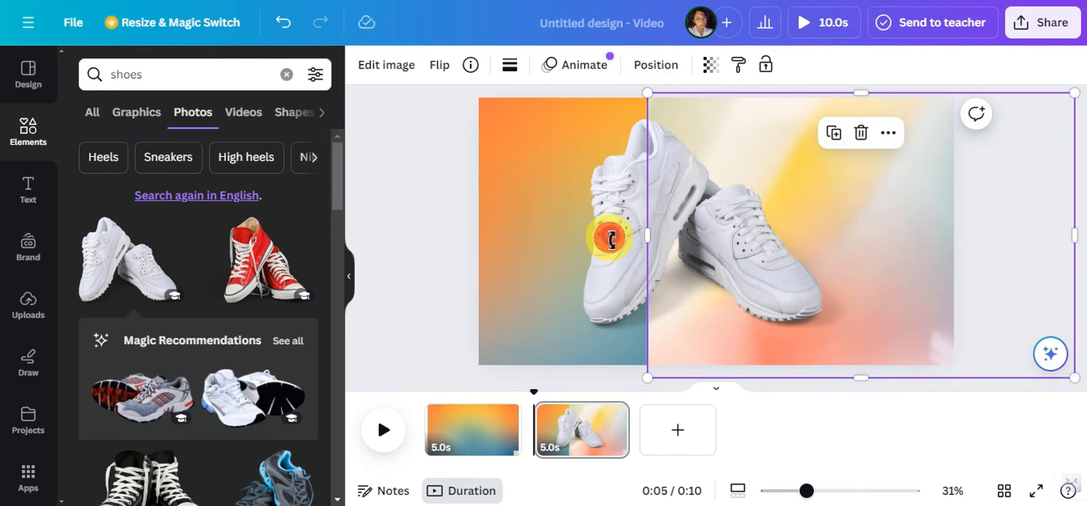
{"action": "left_click_drag", "start_coordinate": [611, 235], "coordinate": [597, 203]}
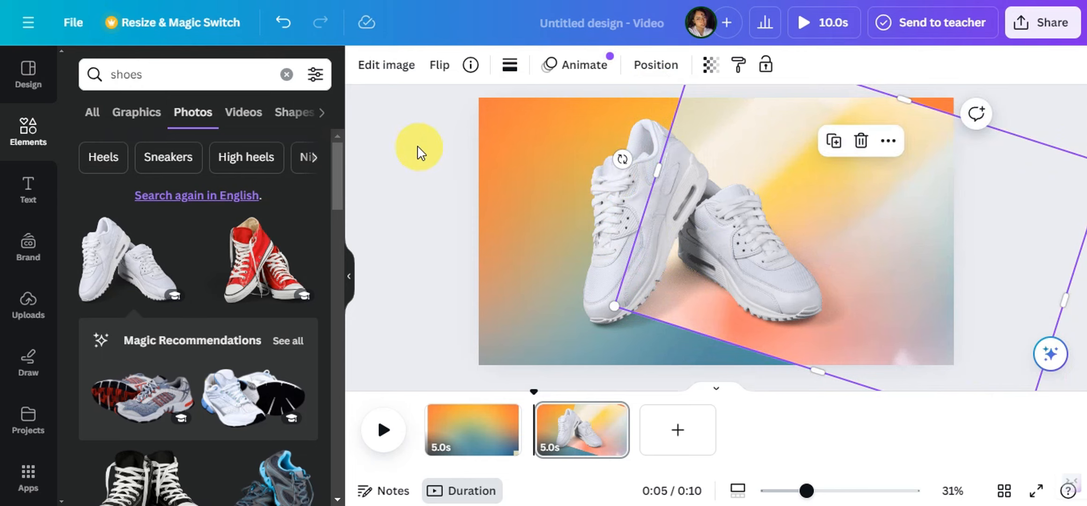
{"action": "left_click", "coordinate": [394, 152]}
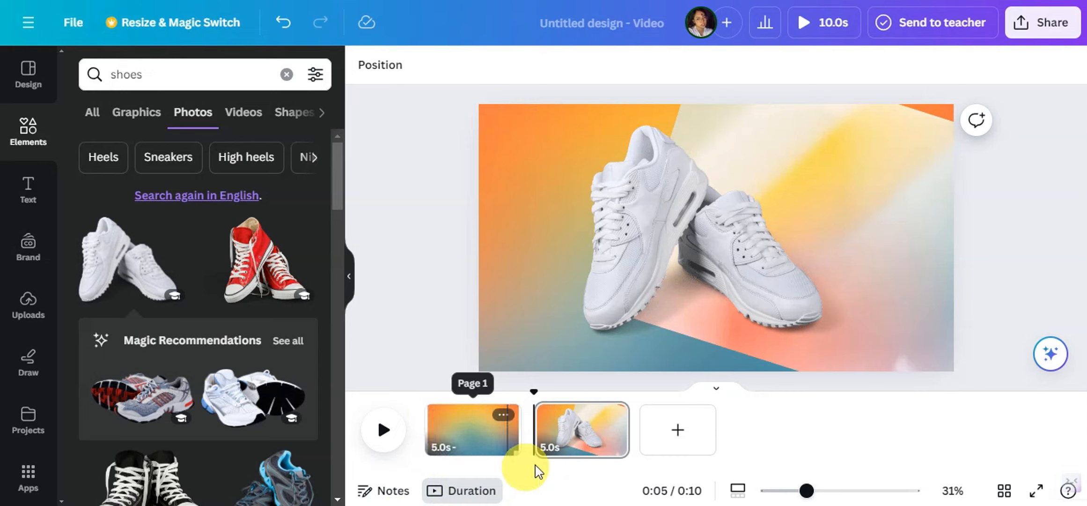
- Shorten both pages in the timeline to 3.0 seconds each
{"action": "left_click", "coordinate": [472, 421]}
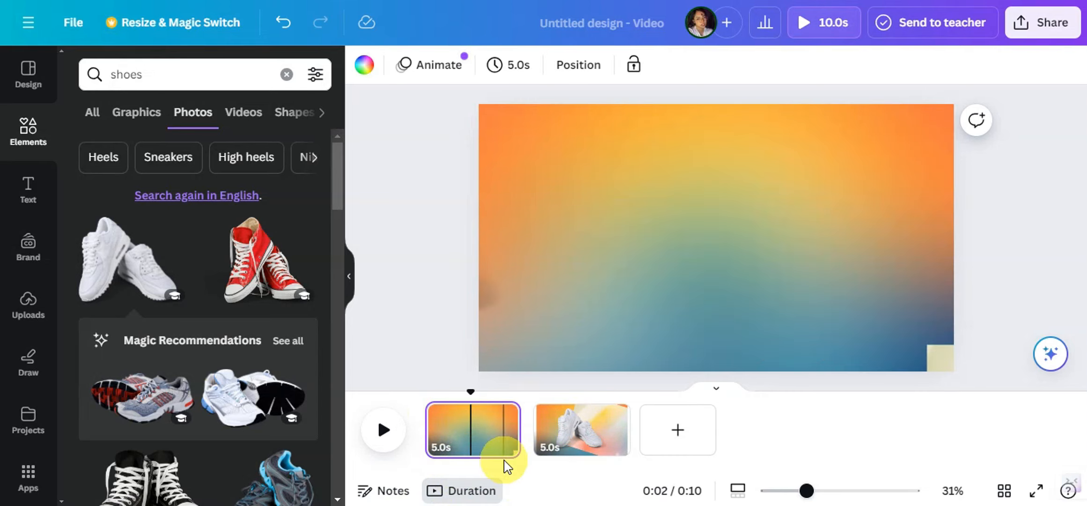
{"action": "mouse_move", "coordinate": [515, 429]}
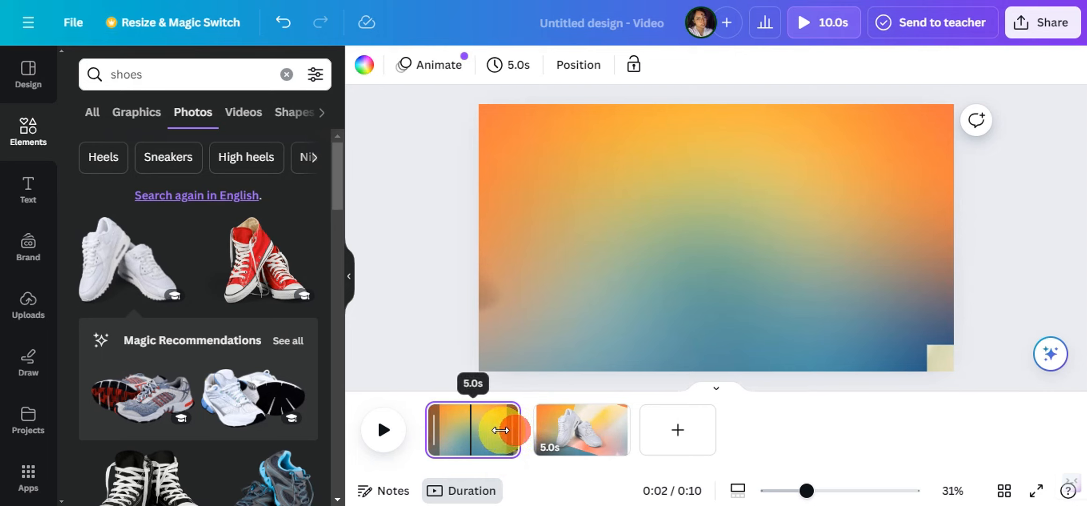
{"action": "left_click_drag", "start_coordinate": [500, 430], "coordinate": [482, 430]}
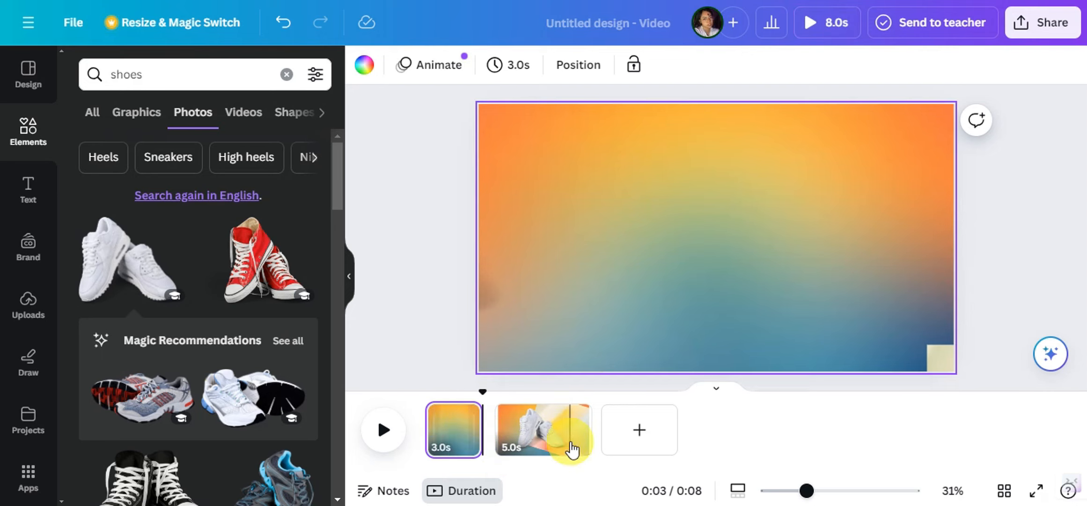
{"action": "left_click", "coordinate": [569, 436]}
{"action": "left_click_drag", "start_coordinate": [589, 433], "coordinate": [553, 433]}
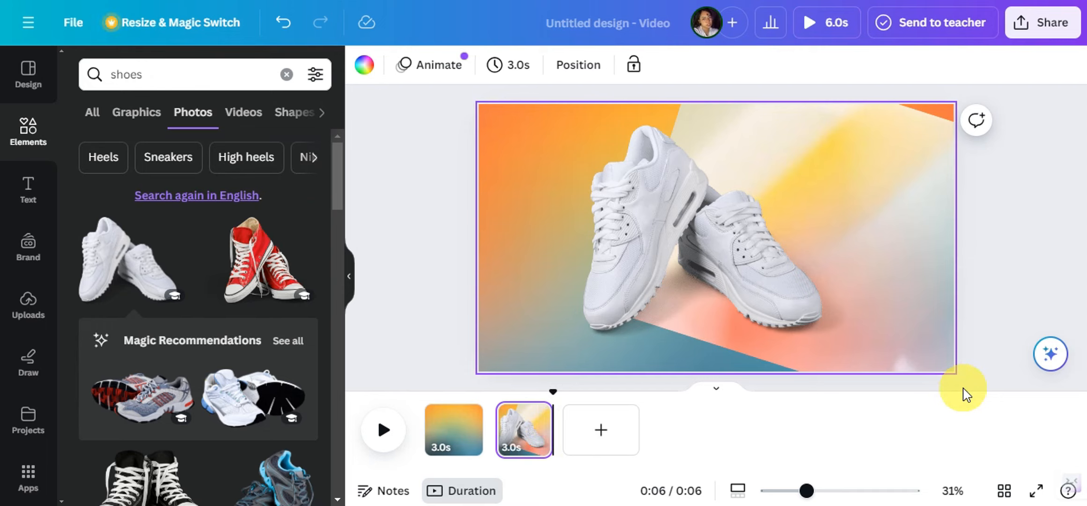
- Add a Match & Move transition lasting 1.2 seconds between the two pages and play the video
{"action": "mouse_move", "coordinate": [512, 431]}
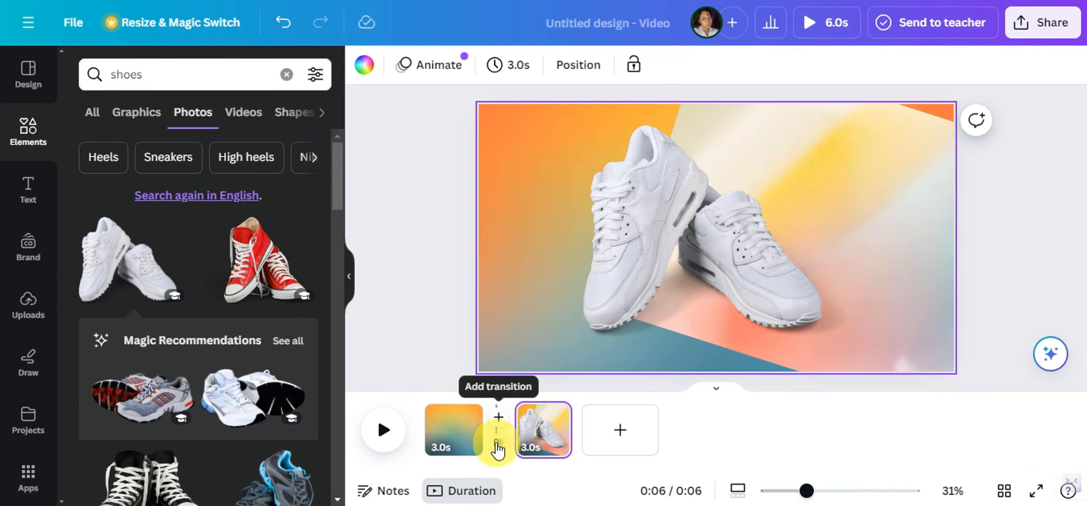
{"action": "left_click", "coordinate": [498, 443]}
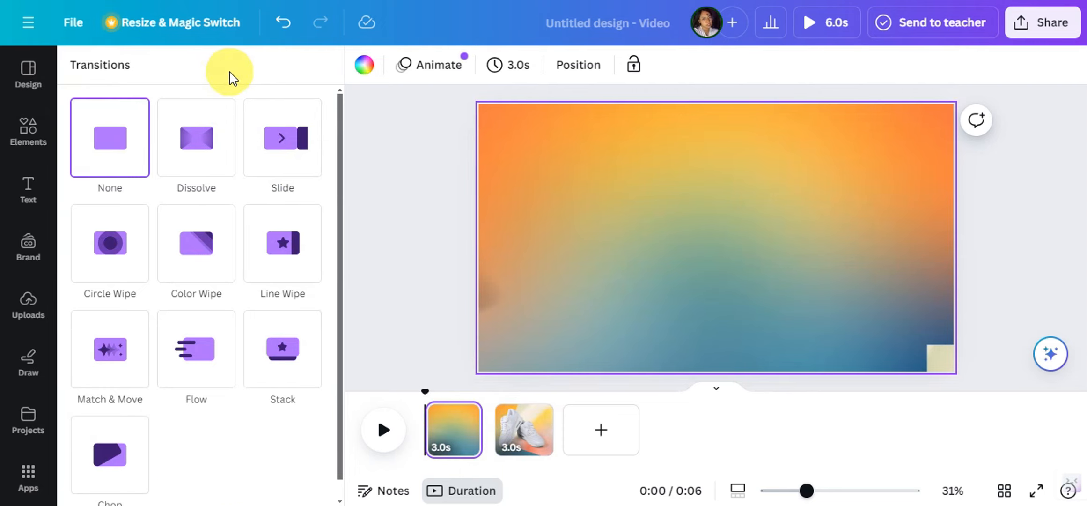
{"action": "left_click", "coordinate": [110, 358]}
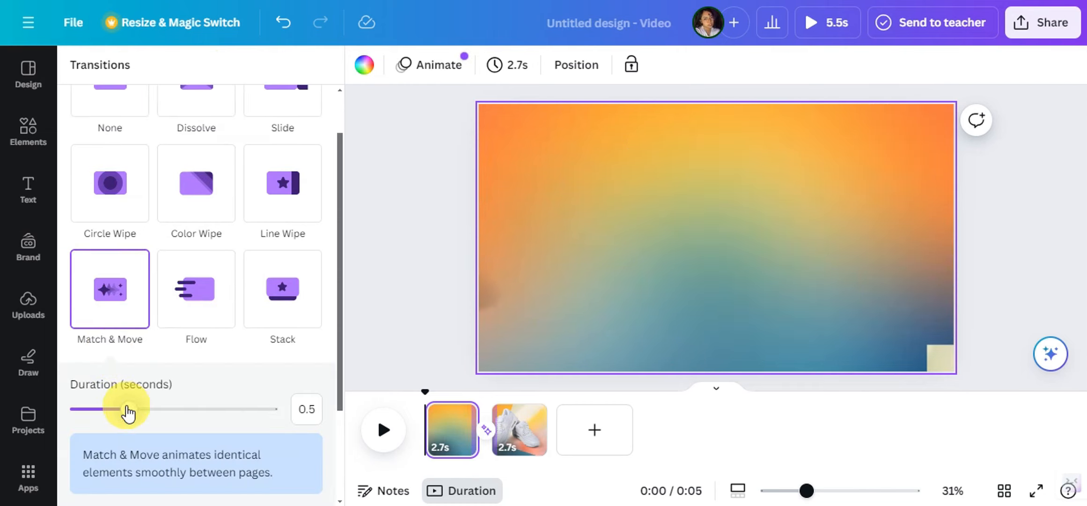
{"action": "left_click_drag", "start_coordinate": [128, 413], "coordinate": [247, 415]}
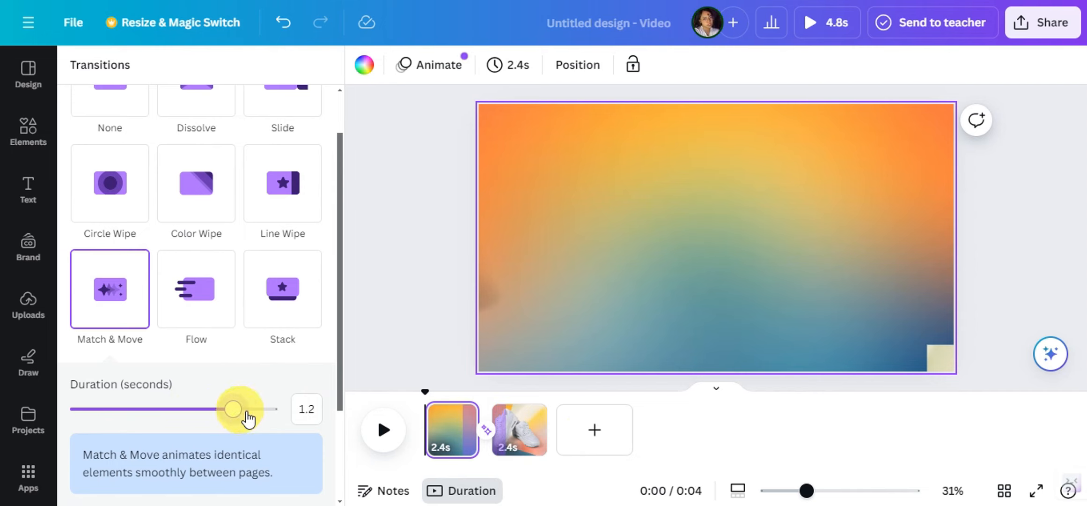
{"action": "left_click", "coordinate": [387, 433]}
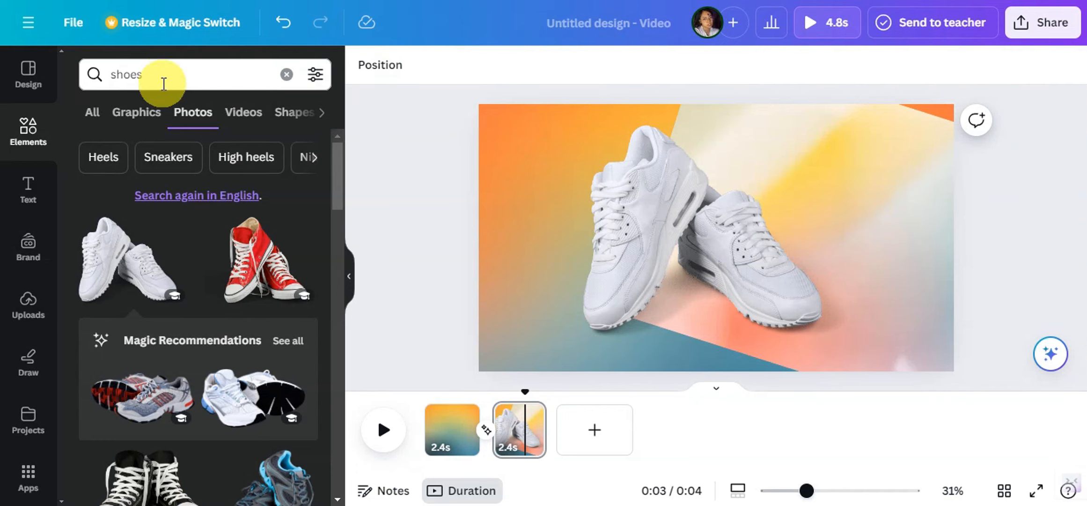
- Replace the shoes search with "sale" and limit the results to graphics
{"action": "left_click", "coordinate": [160, 74]}
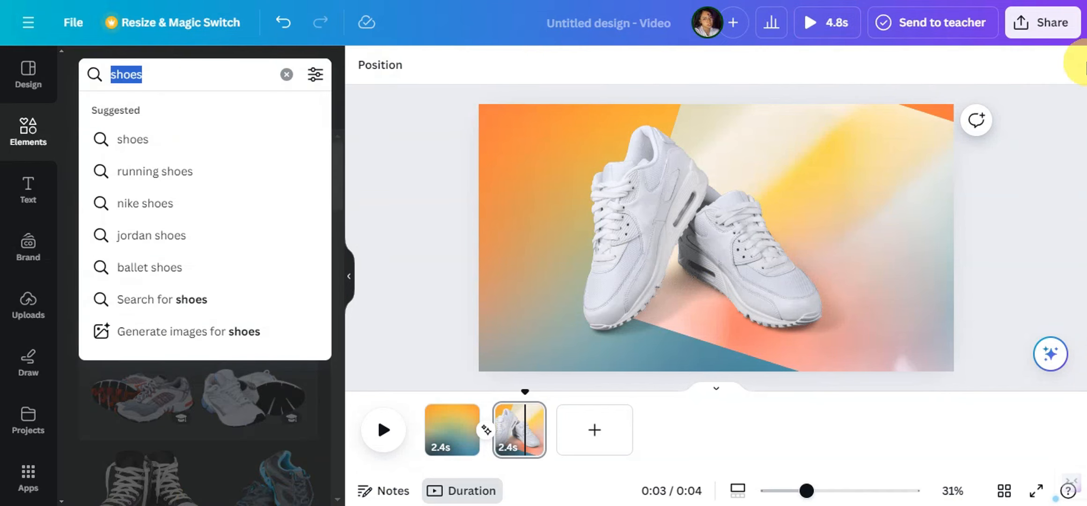
{"action": "key", "text": "BackSpace"}
{"action": "type", "text": "sale"}
{"action": "key", "text": "Return"}
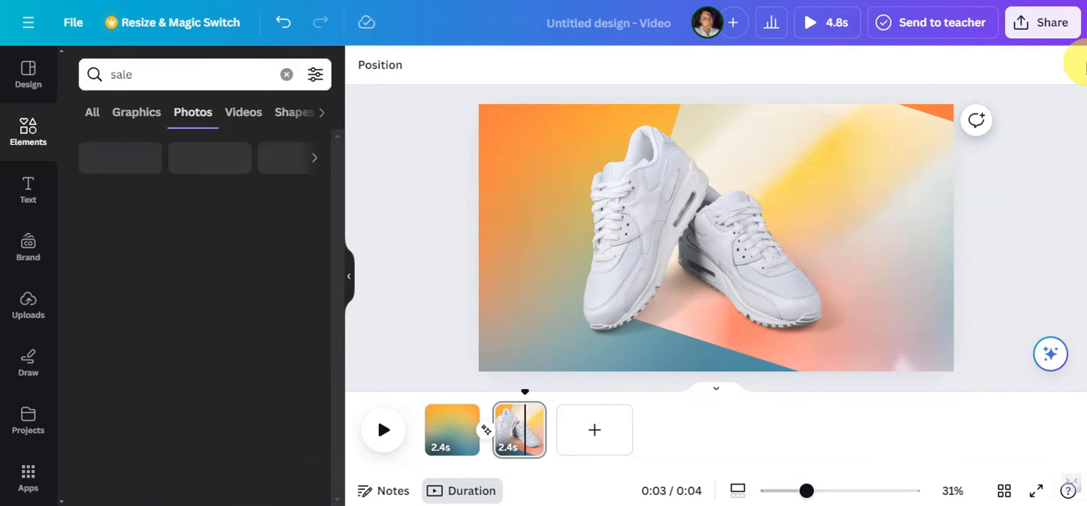
{"action": "left_click", "coordinate": [92, 121]}
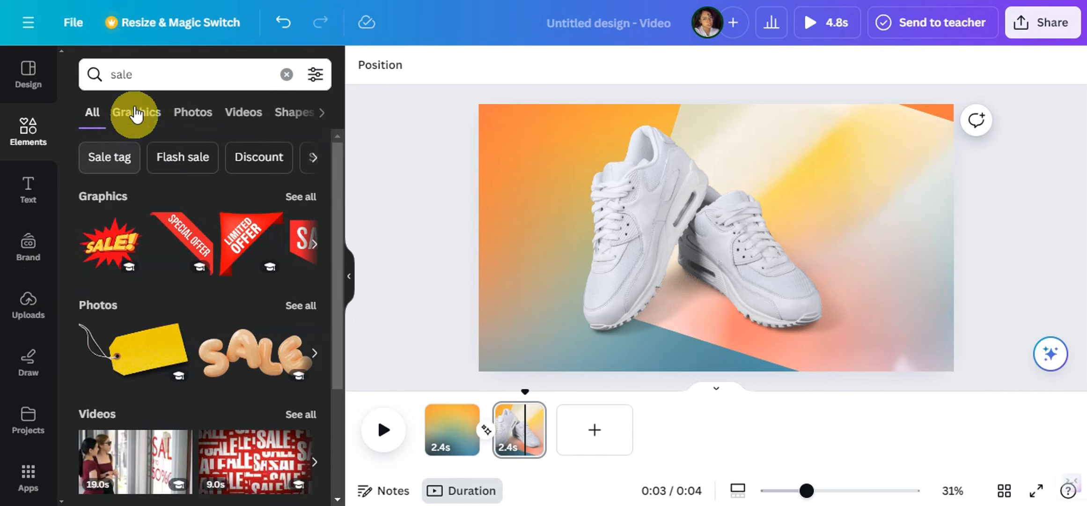
{"action": "left_click", "coordinate": [128, 120]}
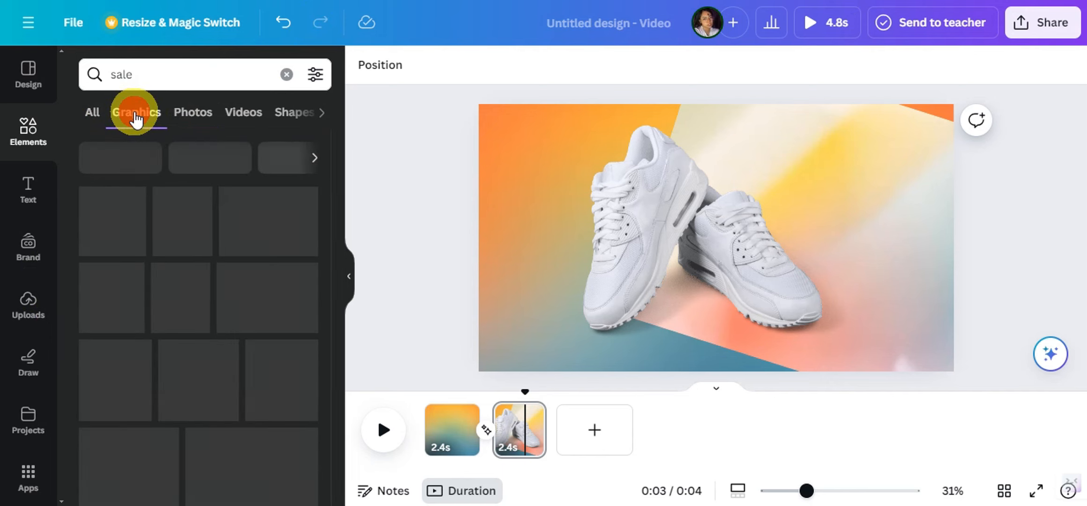
- Add the red "SALE!" banner graphic to the second page and shrink it into the upper-right corner of the page
{"action": "scroll", "coordinate": [194, 296], "scroll_direction": "down", "scroll_amount": 4}
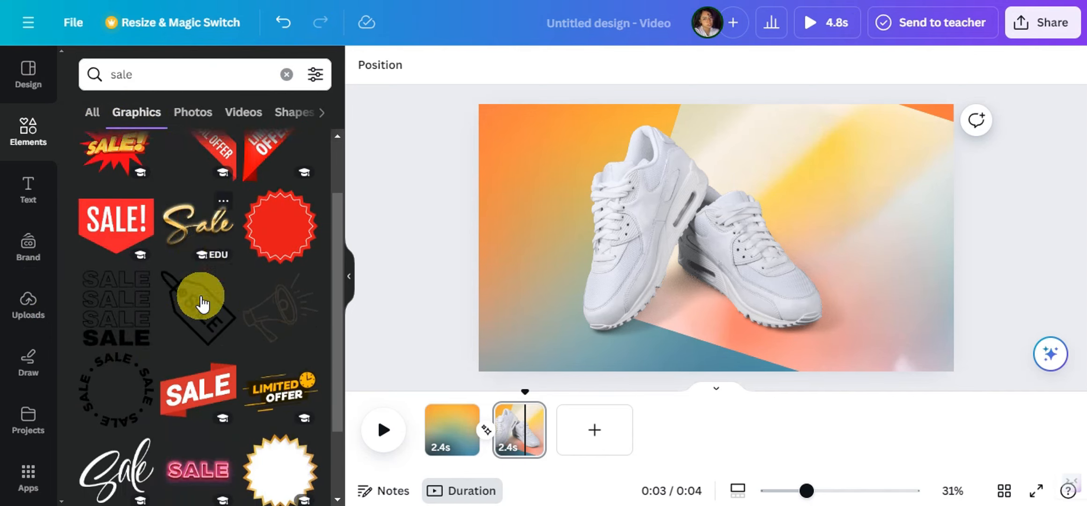
{"action": "scroll", "coordinate": [126, 268], "scroll_direction": "up", "scroll_amount": 4}
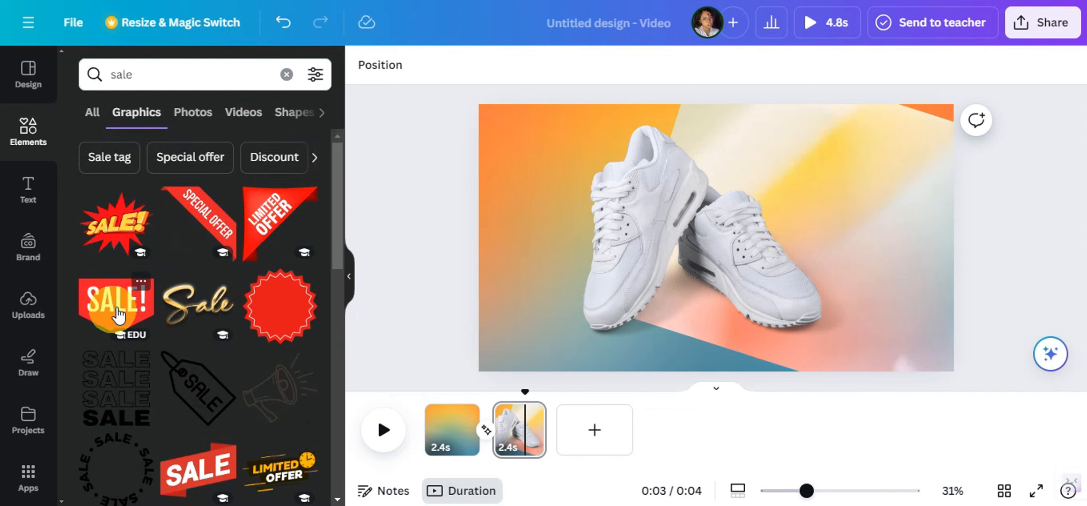
{"action": "left_click", "coordinate": [118, 314]}
{"action": "left_click_drag", "start_coordinate": [669, 263], "coordinate": [834, 202]}
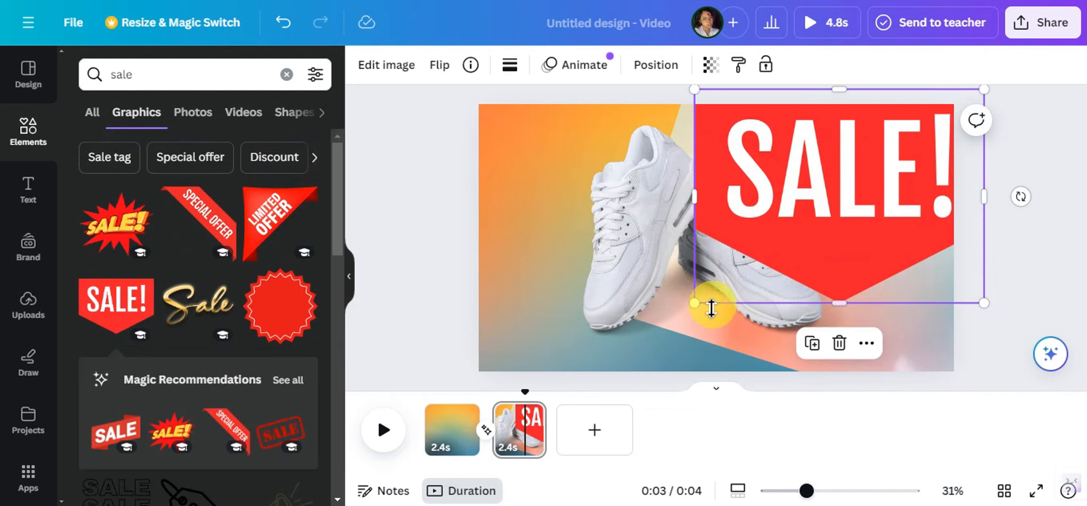
{"action": "left_click_drag", "start_coordinate": [700, 305], "coordinate": [824, 190]}
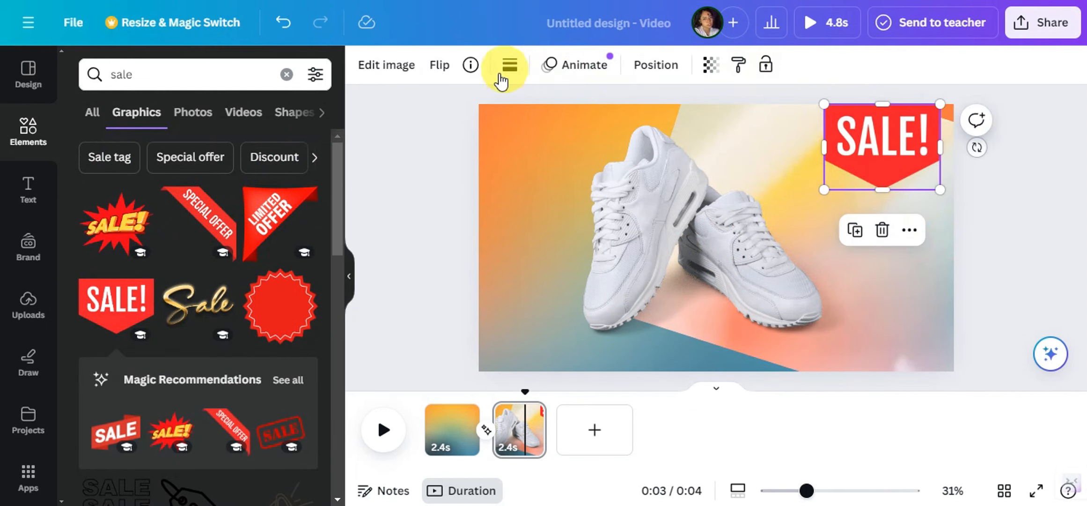
- Apply the Rise animation with a downward direction to the "SALE!" banner and shrink the banner slightly
{"action": "left_click", "coordinate": [580, 71]}
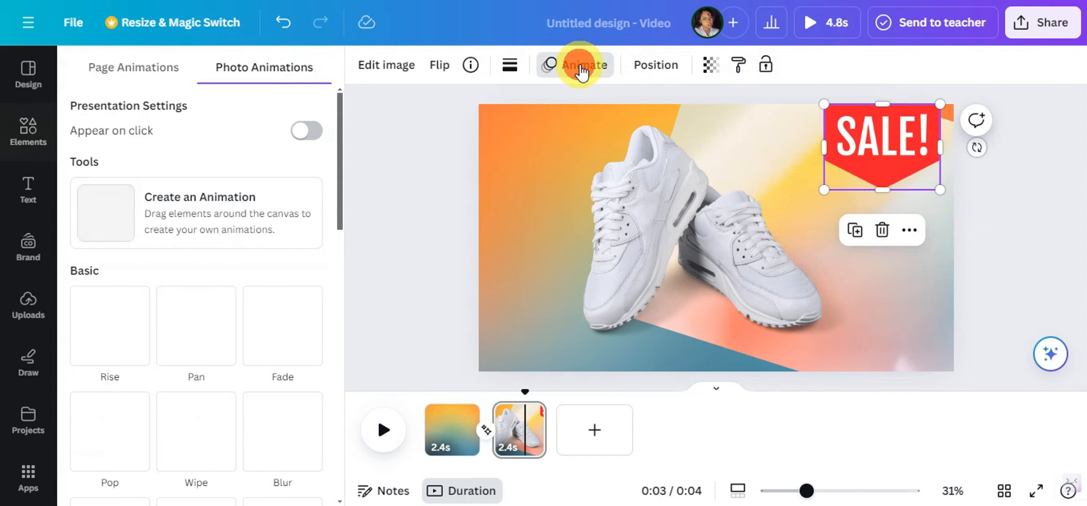
{"action": "scroll", "coordinate": [182, 174], "scroll_direction": "down", "scroll_amount": 10}
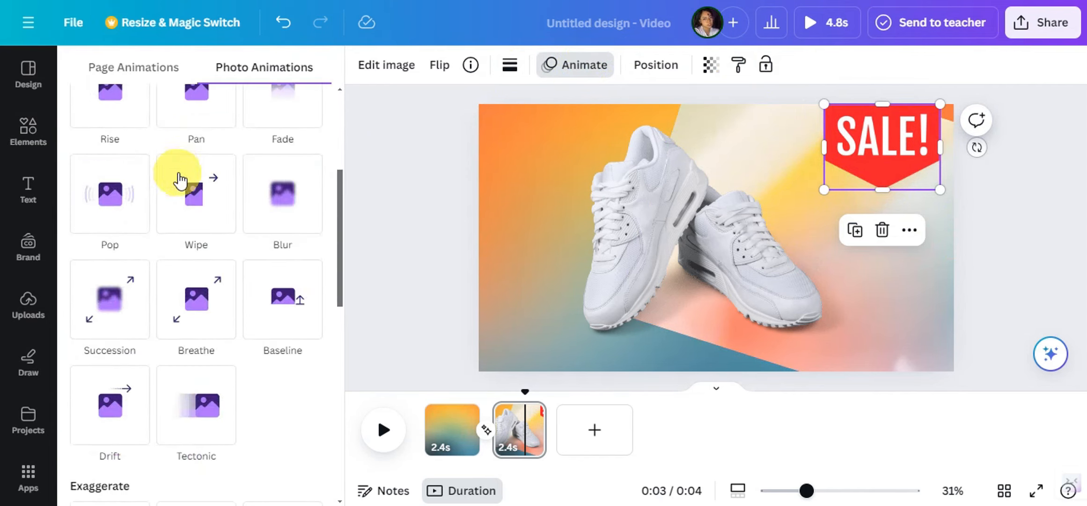
{"action": "scroll", "coordinate": [256, 363], "scroll_direction": "up", "scroll_amount": 10}
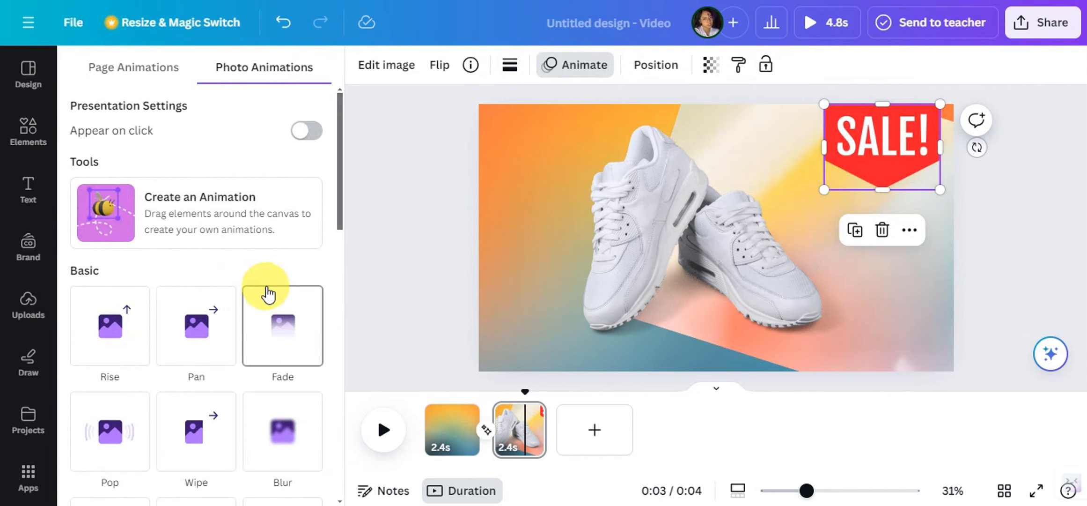
{"action": "scroll", "coordinate": [178, 248], "scroll_direction": "down", "scroll_amount": 3}
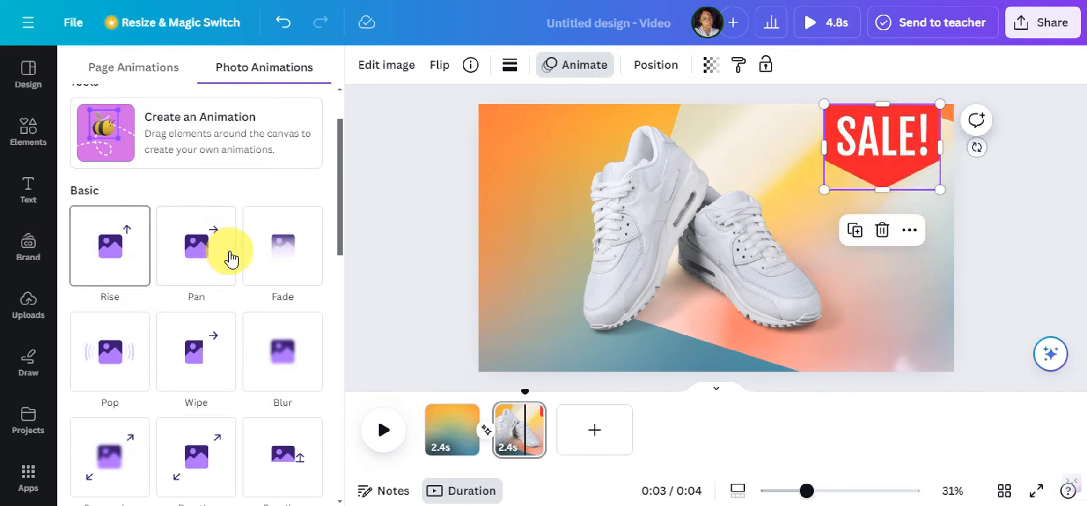
{"action": "scroll", "coordinate": [231, 254], "scroll_direction": "down", "scroll_amount": 2}
{"action": "left_click", "coordinate": [108, 169]}
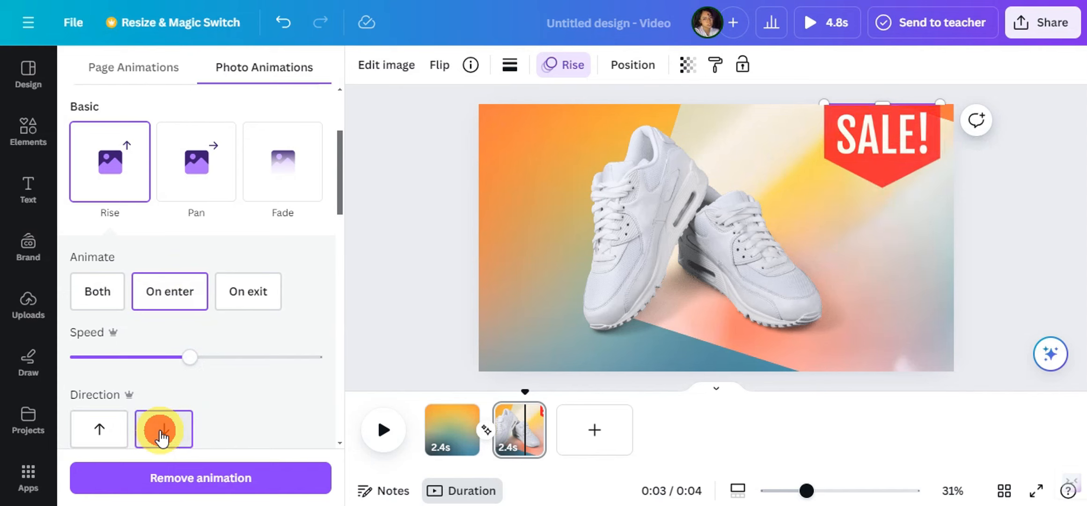
{"action": "left_click", "coordinate": [162, 438]}
{"action": "left_click_drag", "start_coordinate": [827, 190], "coordinate": [833, 175]}
{"action": "left_click", "coordinate": [1025, 149]}
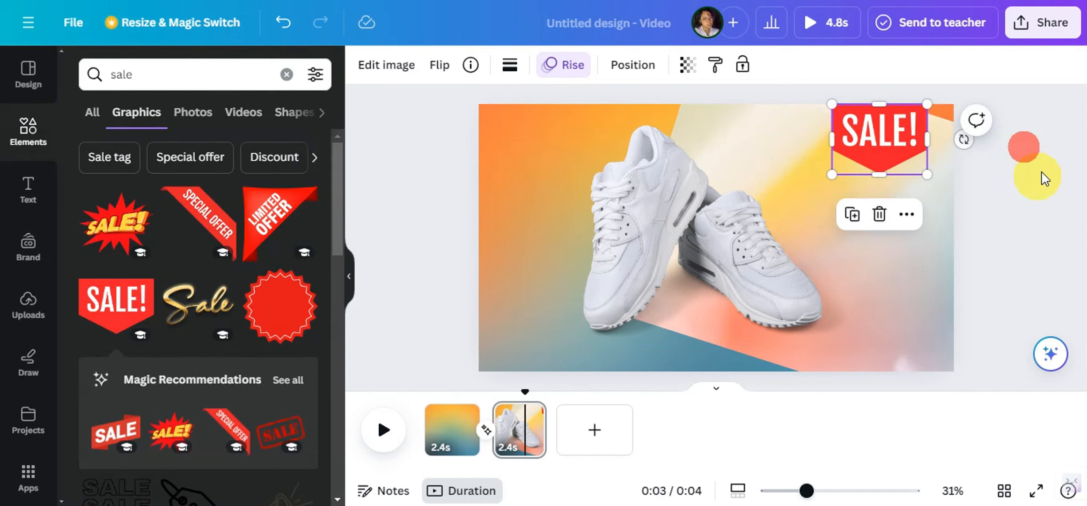
- Show the timing of the "SALE!" banner and trim its start so it appears partway through the second page
{"action": "left_click", "coordinate": [887, 143]}
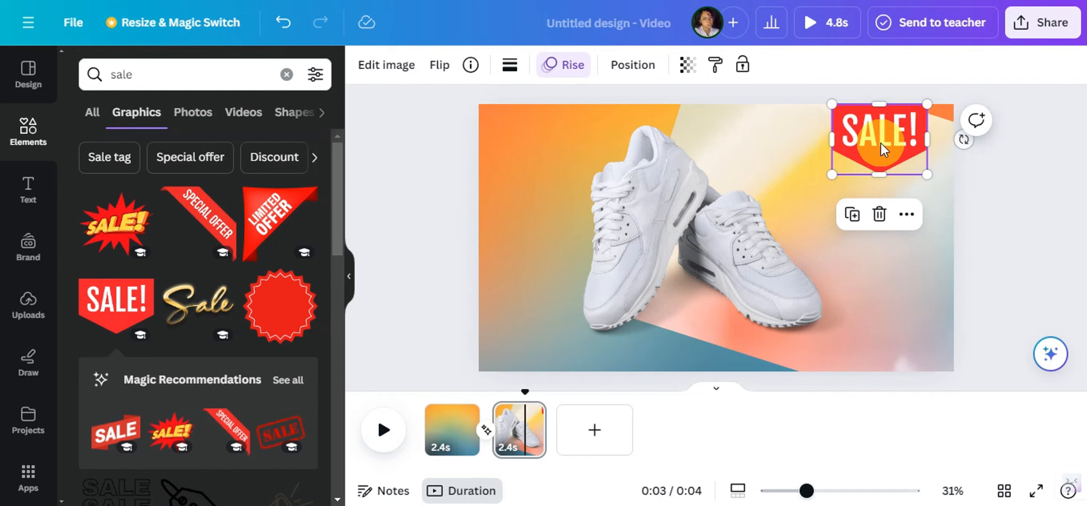
{"action": "right_click", "coordinate": [883, 148]}
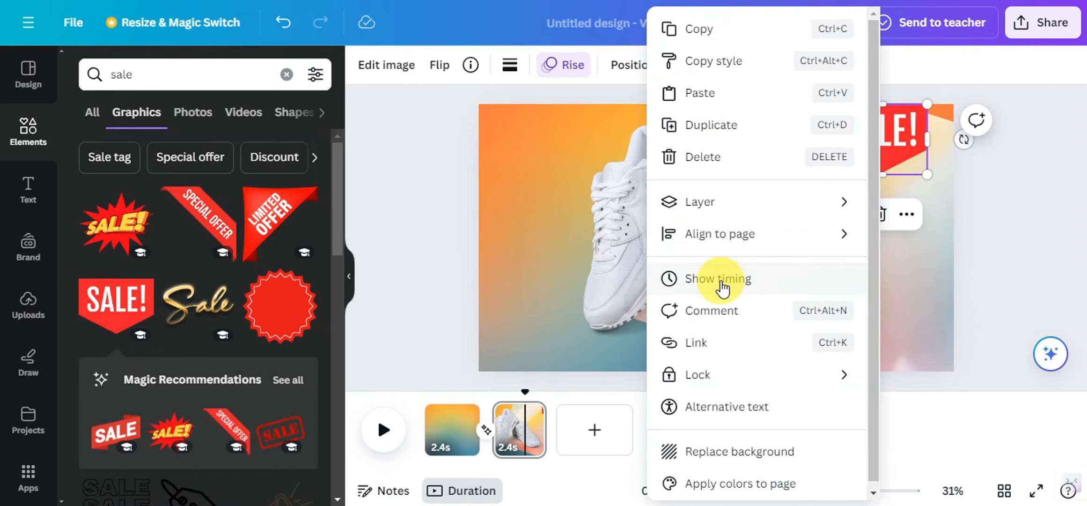
{"action": "left_click", "coordinate": [719, 279]}
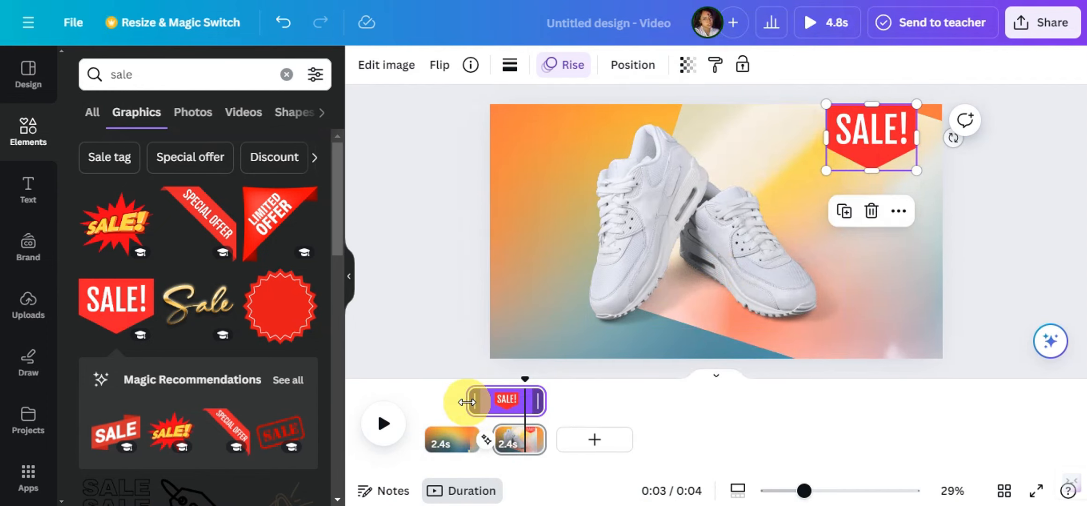
{"action": "left_click_drag", "start_coordinate": [471, 397], "coordinate": [516, 395]}
- Increase the speed of the "SALE!" banner's Rise animation
{"action": "left_click", "coordinate": [866, 126]}
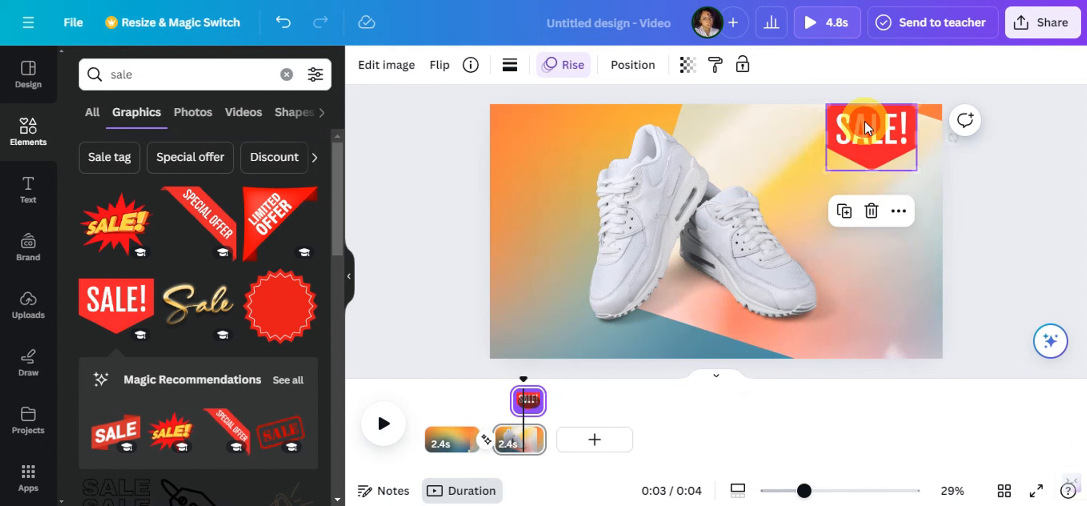
{"action": "right_click", "coordinate": [885, 142]}
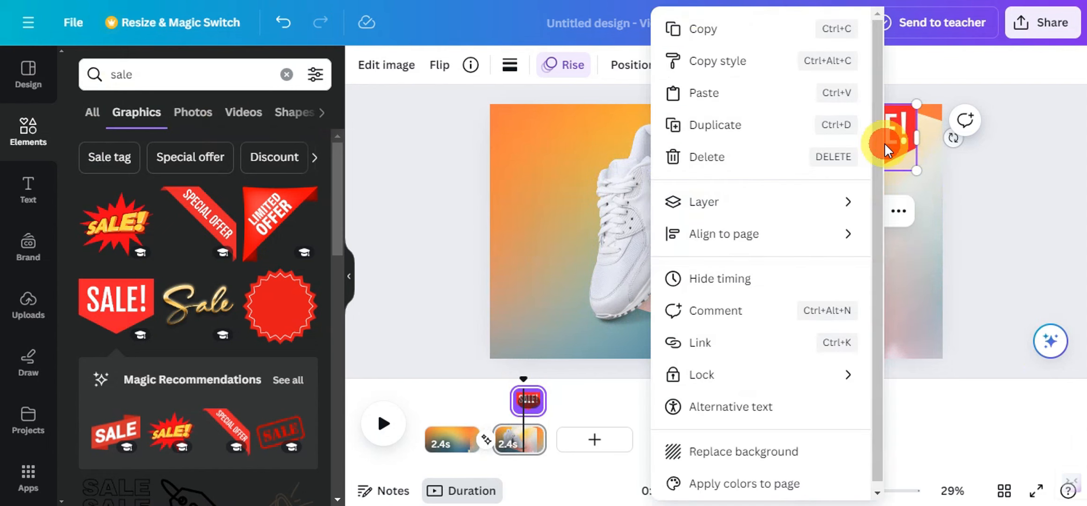
{"action": "left_click", "coordinate": [553, 67]}
{"action": "scroll", "coordinate": [182, 226], "scroll_direction": "down", "scroll_amount": 5}
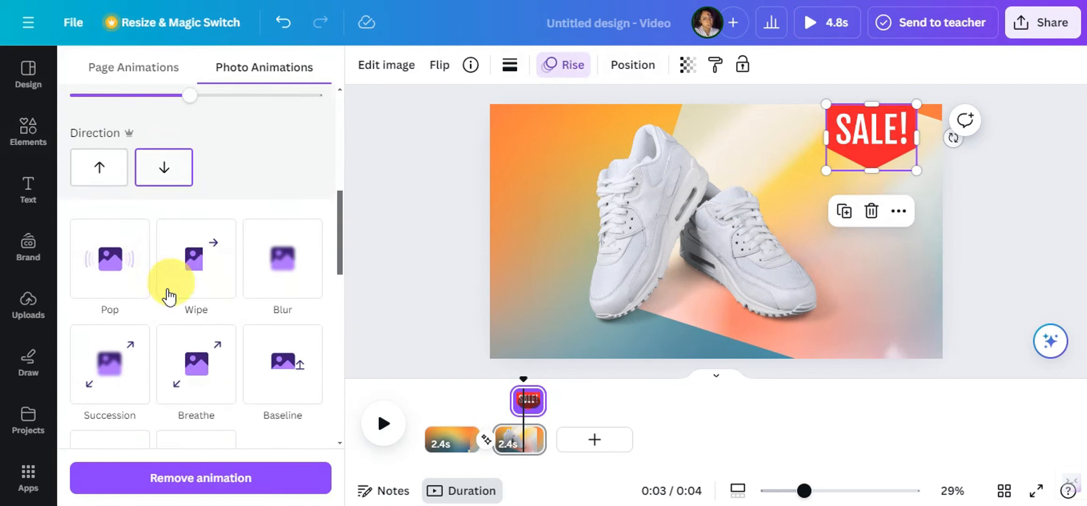
{"action": "scroll", "coordinate": [175, 216], "scroll_direction": "up", "scroll_amount": 4}
{"action": "left_click_drag", "start_coordinate": [189, 281], "coordinate": [262, 287]}
{"action": "left_click", "coordinate": [941, 153]}
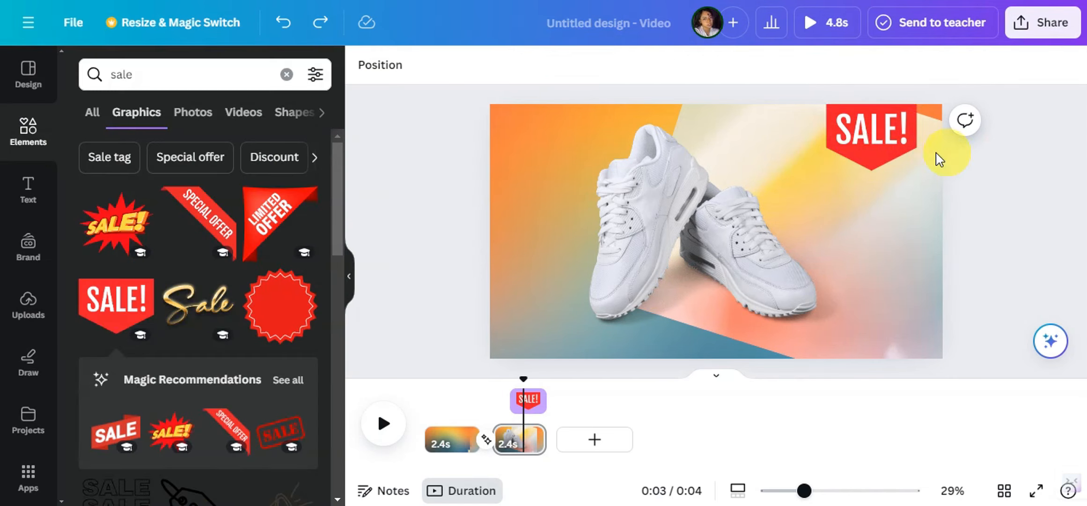
- Enlarge the "SALE!" banner in the second page's upper-right corner and shift the shoes slightly to the right
{"action": "left_click", "coordinate": [859, 166]}
{"action": "left_click_drag", "start_coordinate": [814, 197], "coordinate": [778, 215]}
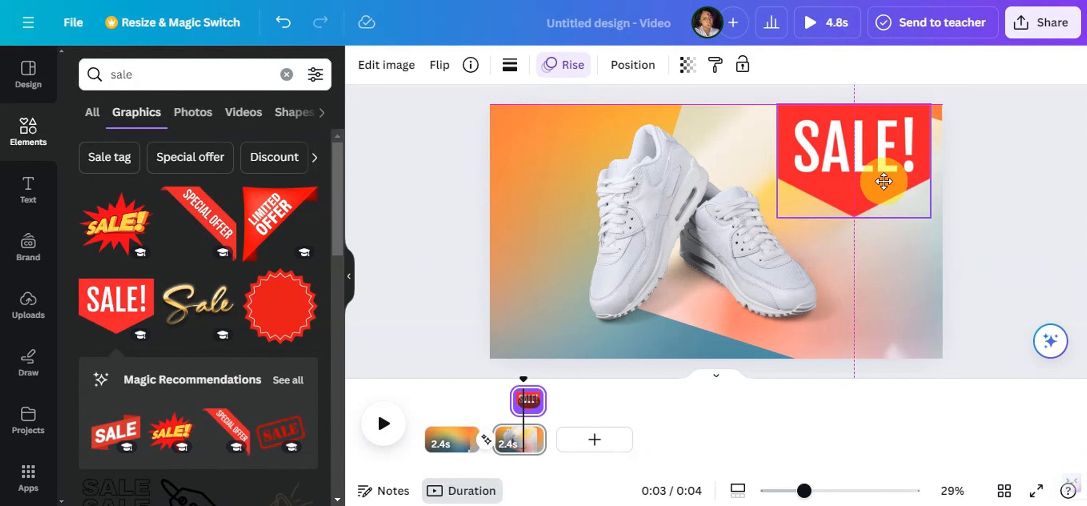
{"action": "left_click_drag", "start_coordinate": [643, 243], "coordinate": [675, 243]}
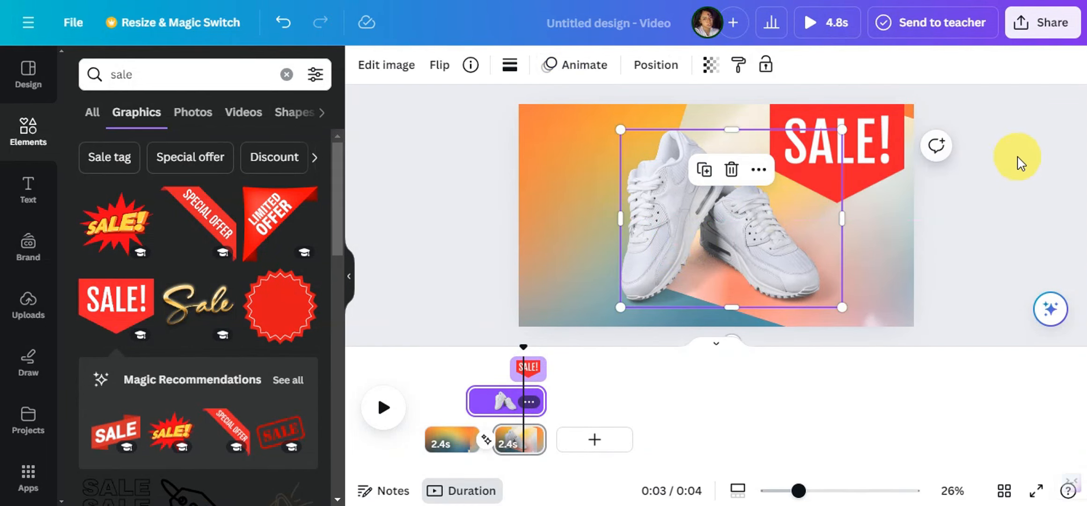
{"action": "left_click", "coordinate": [428, 303]}
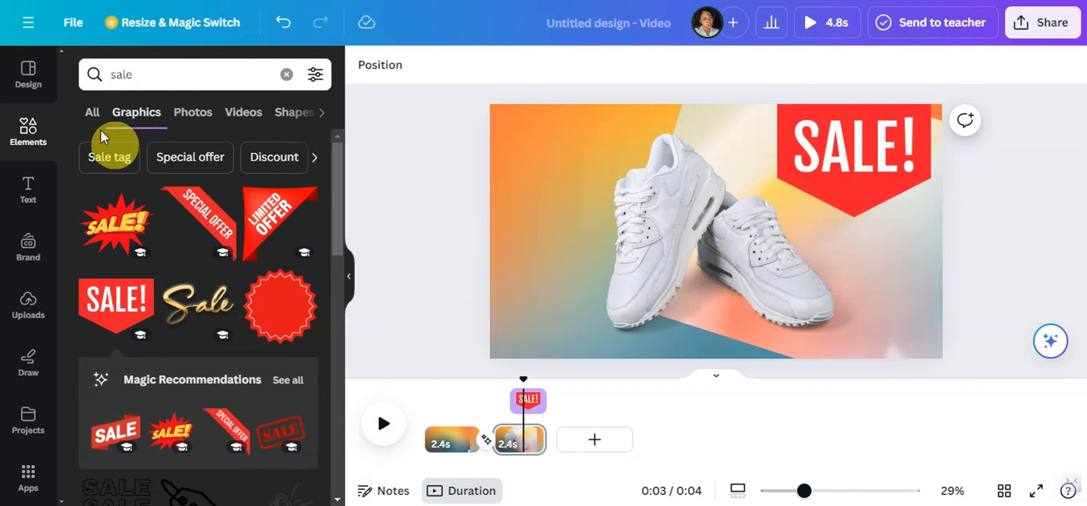
- Examine the default text styles and font combinations available for adding text to the second page
{"action": "left_click", "coordinate": [29, 75]}
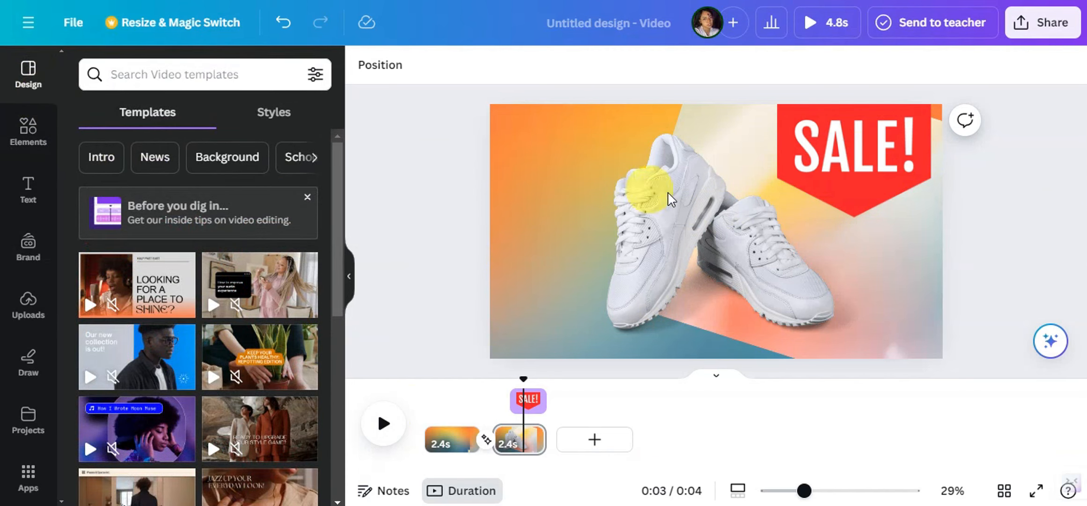
{"action": "left_click", "coordinate": [461, 436]}
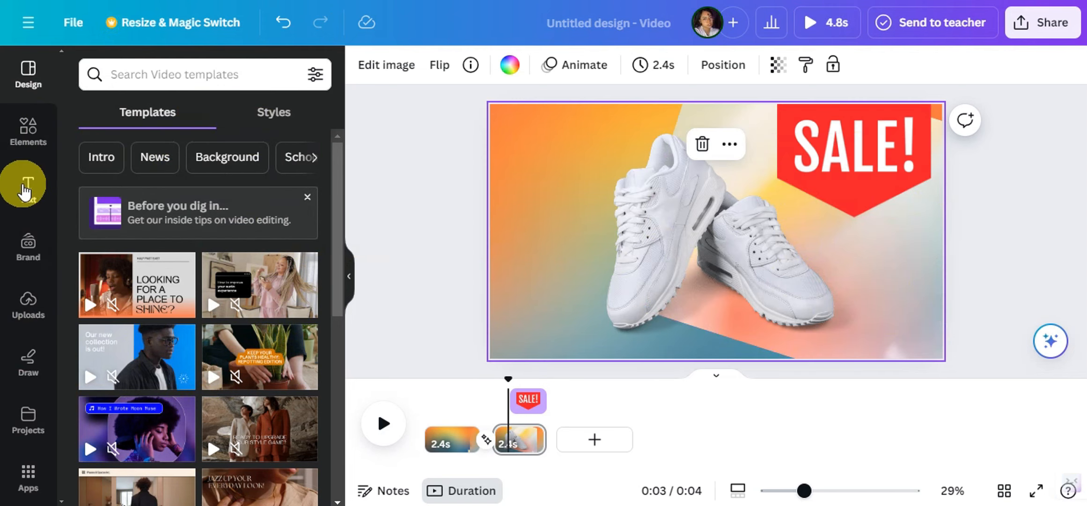
{"action": "left_click", "coordinate": [25, 187]}
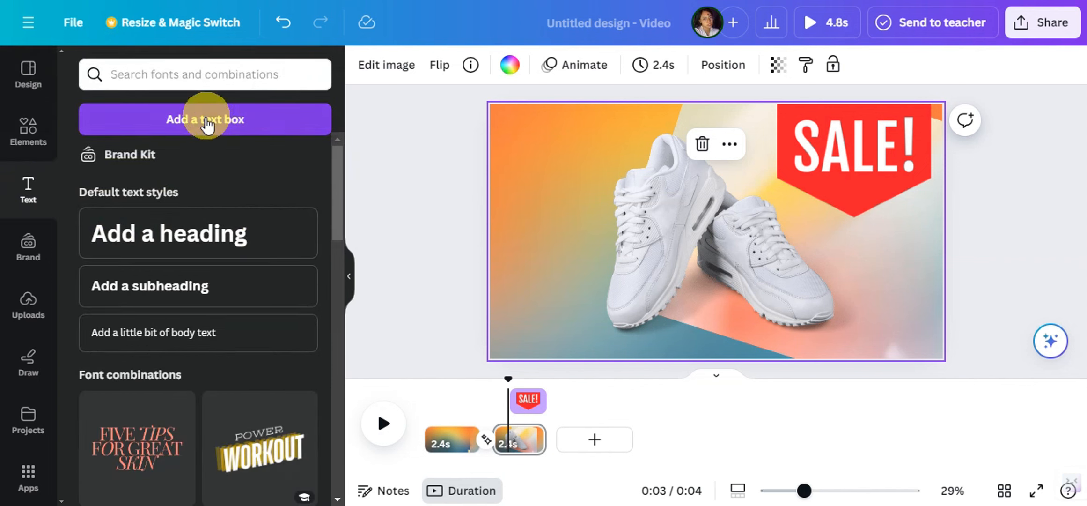
{"action": "scroll", "coordinate": [236, 277], "scroll_direction": "down", "scroll_amount": 5}
{"action": "scroll", "coordinate": [195, 151], "scroll_direction": "down", "scroll_amount": 5}
{"action": "scroll", "coordinate": [218, 182], "scroll_direction": "up", "scroll_amount": 5}
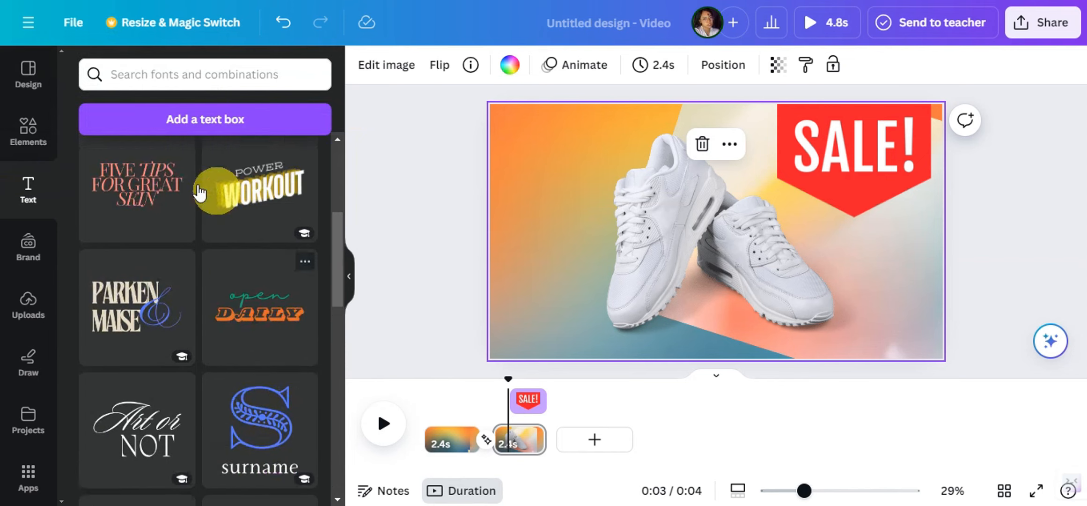
{"action": "scroll", "coordinate": [242, 182], "scroll_direction": "down", "scroll_amount": 7}
{"action": "scroll", "coordinate": [276, 234], "scroll_direction": "down", "scroll_amount": 3}
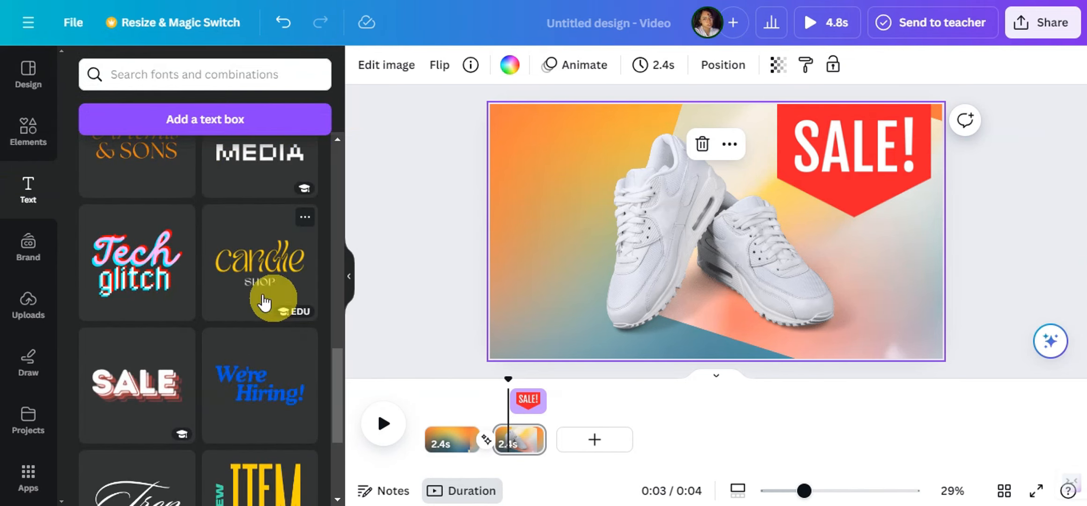
{"action": "scroll", "coordinate": [206, 285], "scroll_direction": "down", "scroll_amount": 4}
{"action": "scroll", "coordinate": [214, 328], "scroll_direction": "down", "scroll_amount": 4}
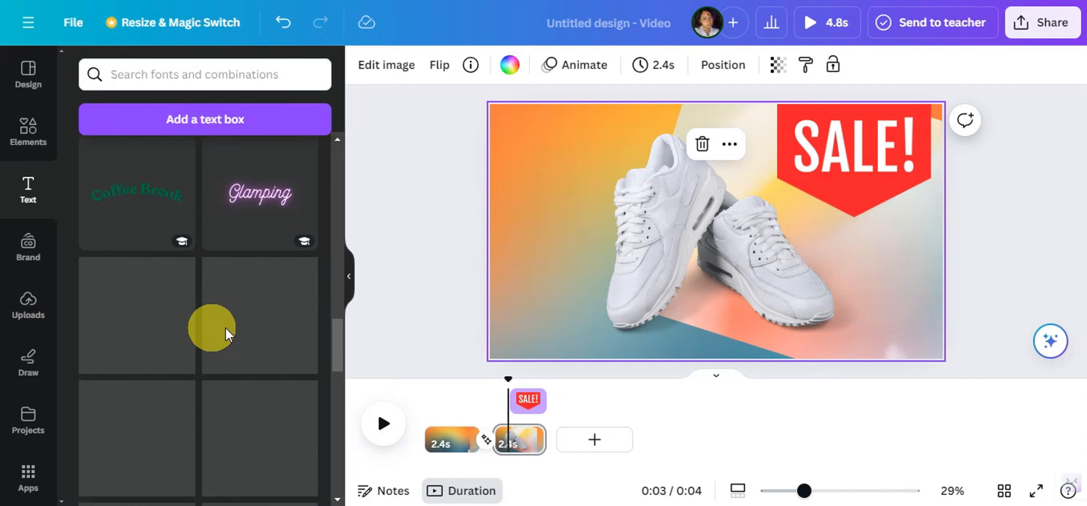
{"action": "scroll", "coordinate": [255, 348], "scroll_direction": "up", "scroll_amount": 15}
{"action": "scroll", "coordinate": [260, 333], "scroll_direction": "up", "scroll_amount": 1}
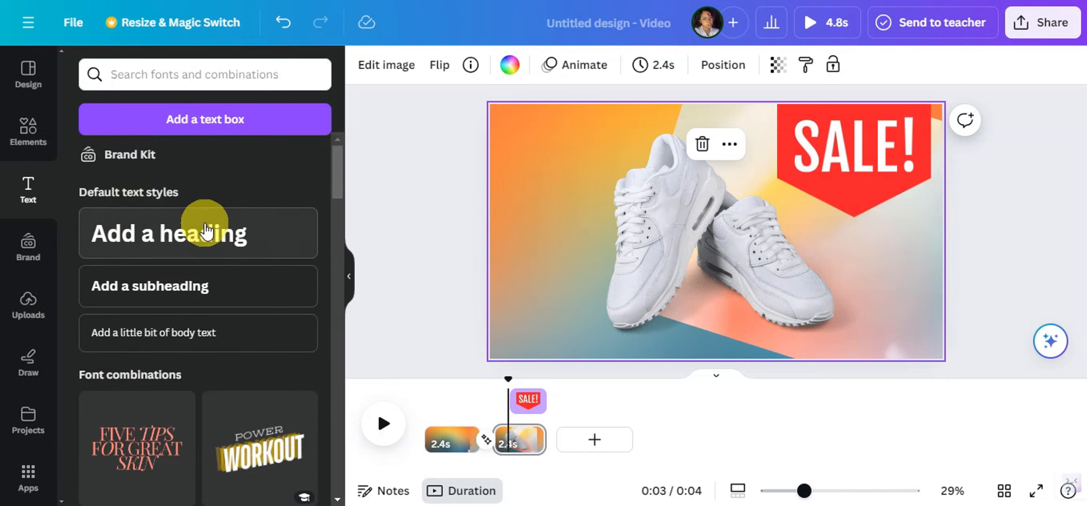
- Add a heading reading "NEW ARRIVAL" to the second page
{"action": "left_click", "coordinate": [222, 233]}
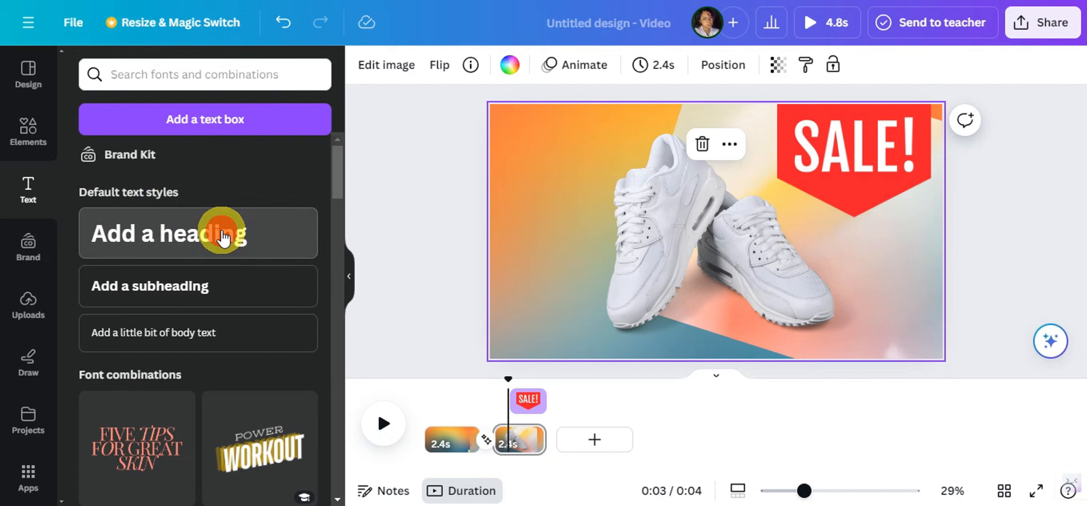
{"action": "double_click", "coordinate": [768, 227]}
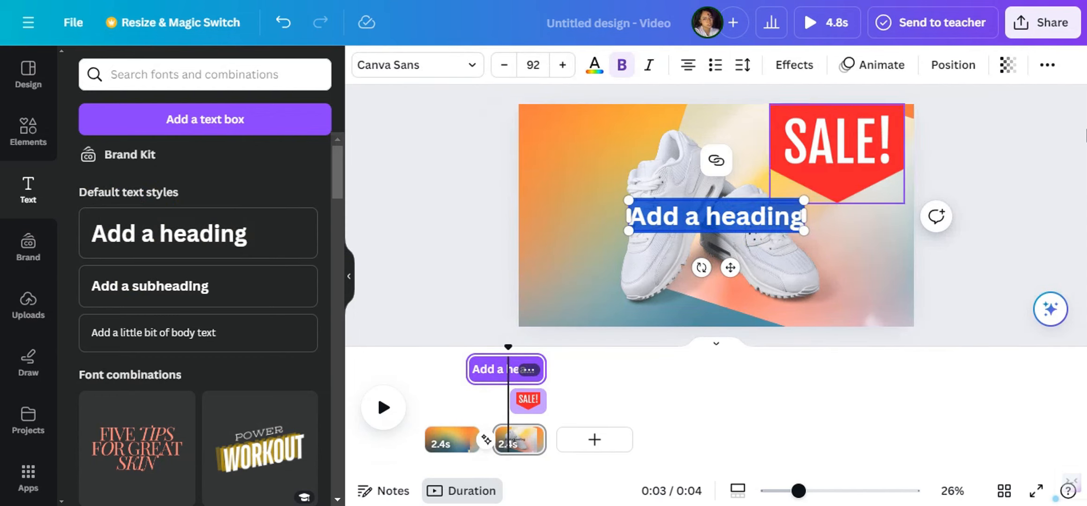
{"action": "key", "text": "BackSpace"}
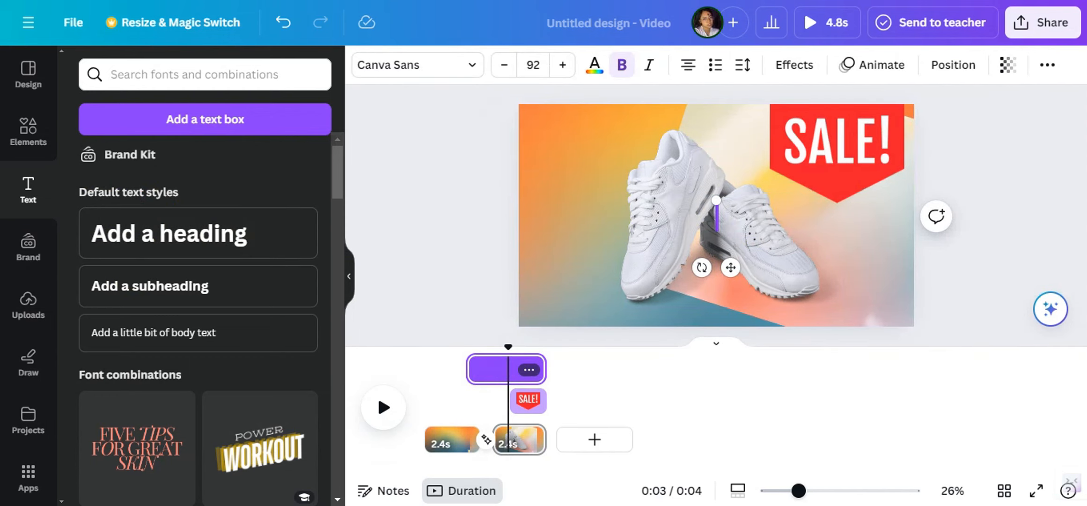
{"action": "type", "text": "NEW ARRIVAL"}
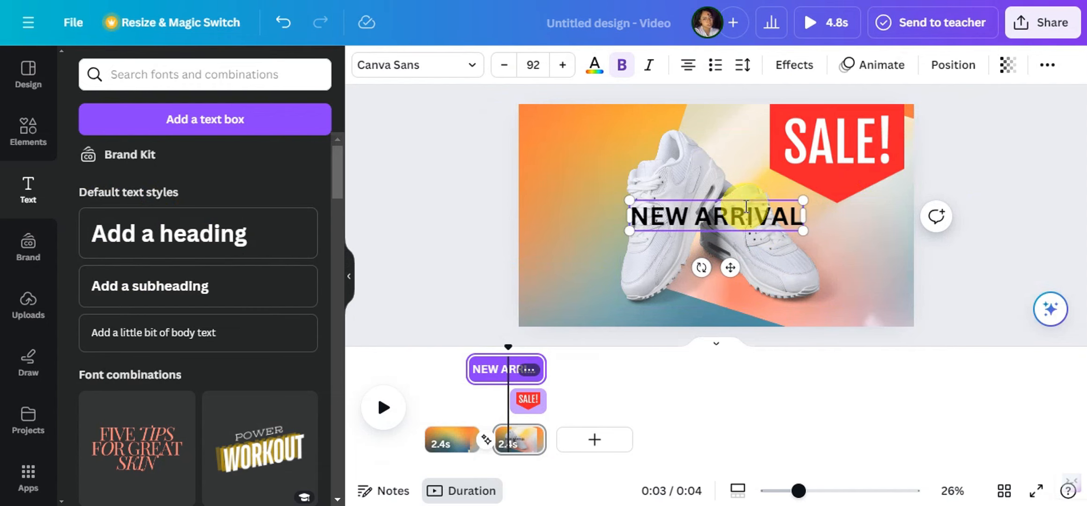
- Set the "NEW ARRIVAL" heading's font to Anton and its text colour to white
{"action": "triple_click", "coordinate": [746, 206]}
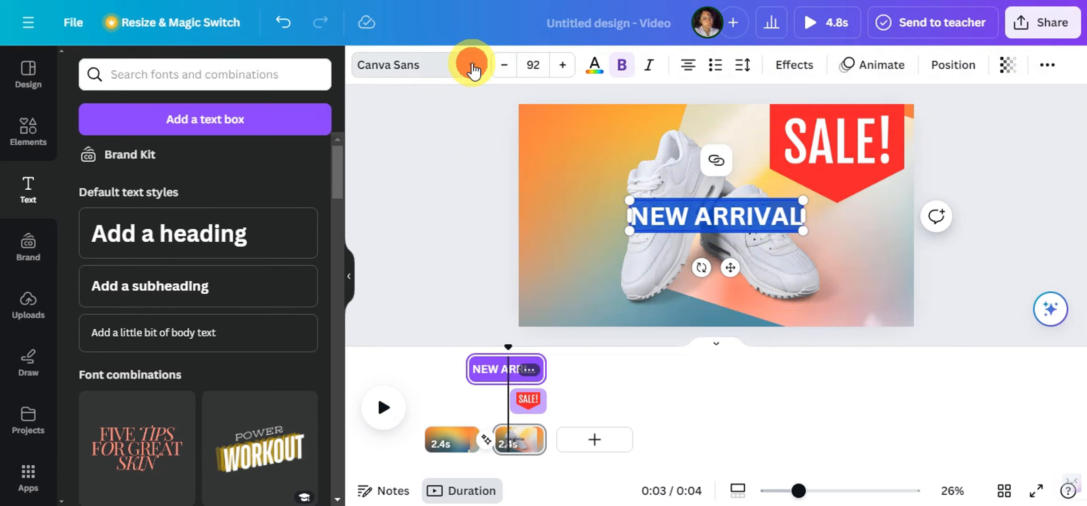
{"action": "left_click", "coordinate": [472, 68]}
{"action": "scroll", "coordinate": [186, 340], "scroll_direction": "down", "scroll_amount": 5}
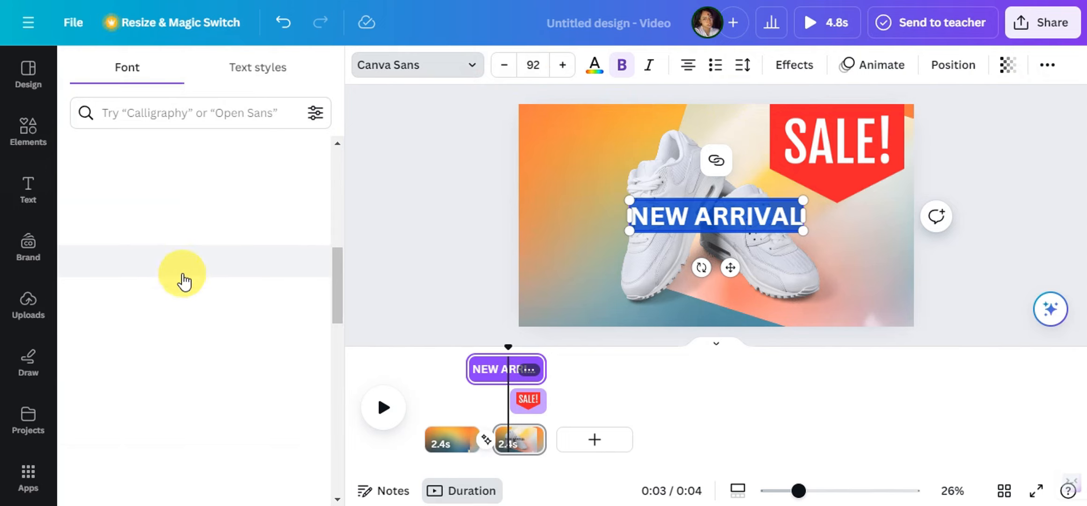
{"action": "scroll", "coordinate": [180, 290], "scroll_direction": "down", "scroll_amount": 2}
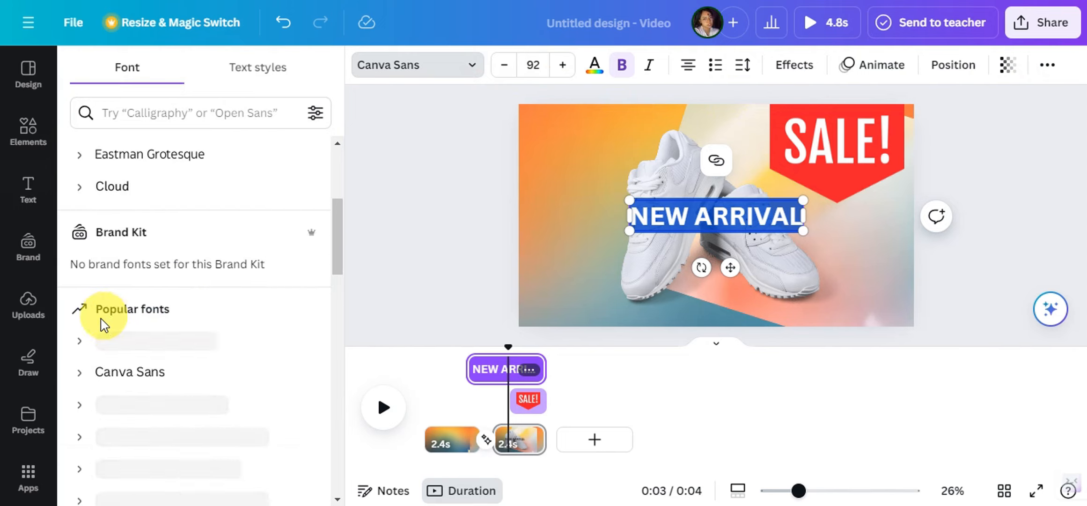
{"action": "scroll", "coordinate": [168, 319], "scroll_direction": "down", "scroll_amount": 3}
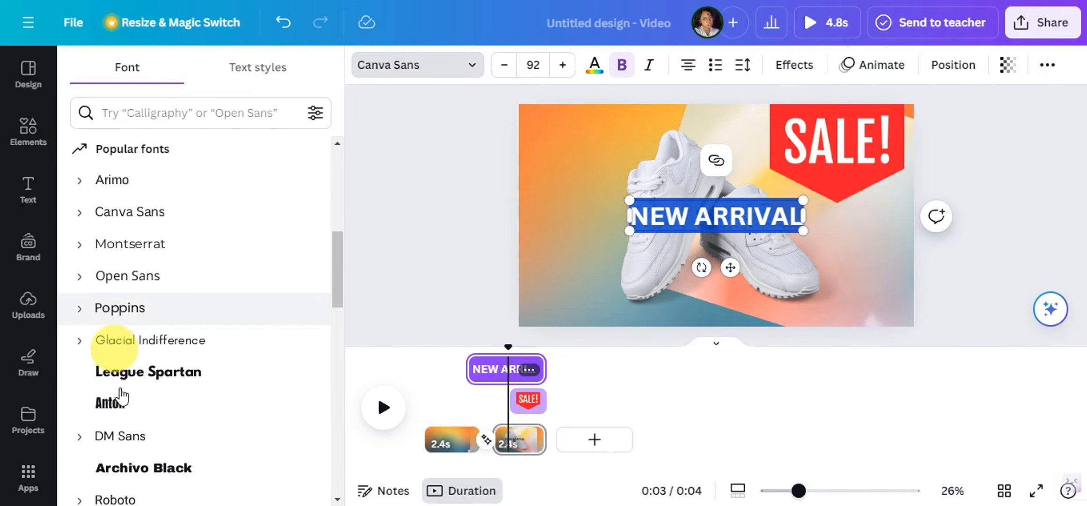
{"action": "scroll", "coordinate": [110, 349], "scroll_direction": "down", "scroll_amount": 2}
{"action": "left_click", "coordinate": [109, 328]}
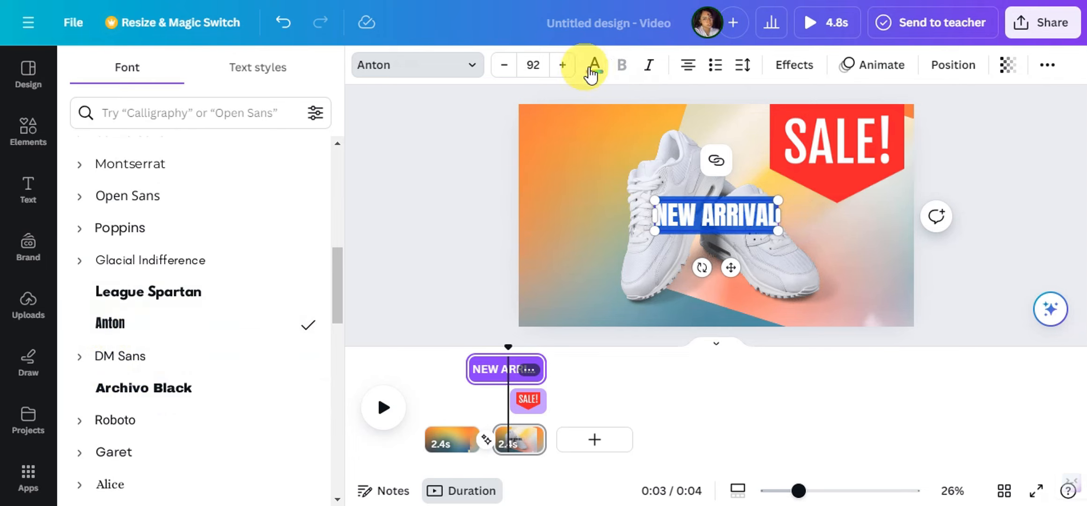
{"action": "left_click", "coordinate": [594, 65]}
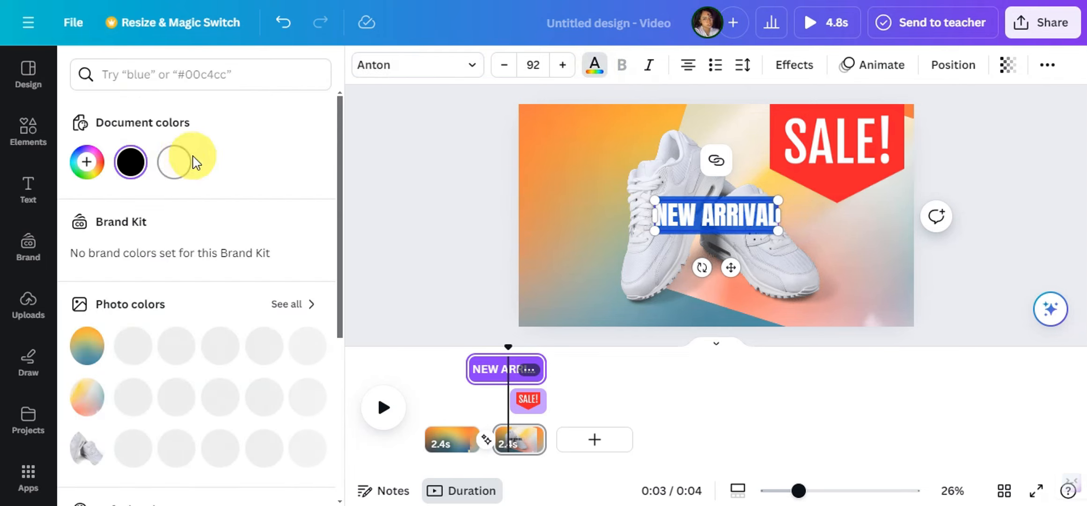
{"action": "left_click", "coordinate": [177, 162]}
- Enlarge the "NEW ARRIVAL" heading to font size 153 and place it in the page's lower-left corner
{"action": "left_click_drag", "start_coordinate": [655, 230], "coordinate": [567, 327]}
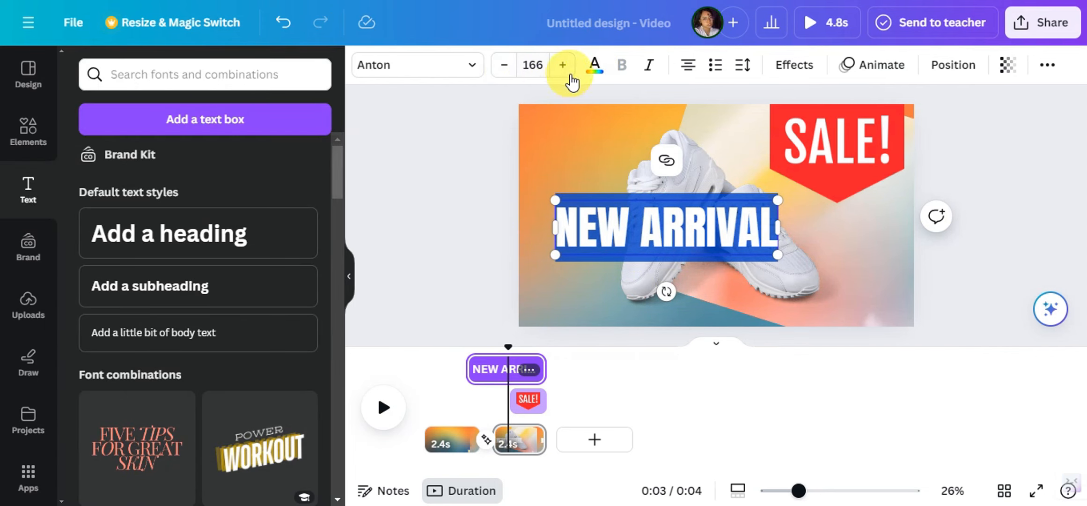
{"action": "mouse_move", "coordinate": [556, 255]}
{"action": "left_mouse_down"}
{"action": "mouse_move", "coordinate": [585, 244]}
{"action": "mouse_move", "coordinate": [560, 253]}
{"action": "mouse_move", "coordinate": [574, 255]}
{"action": "mouse_move", "coordinate": [556, 277]}
{"action": "mouse_move", "coordinate": [560, 259]}
{"action": "left_mouse_up"}
{"action": "left_click_drag", "start_coordinate": [585, 224], "coordinate": [579, 291]}
{"action": "mouse_move", "coordinate": [746, 269]}
{"action": "left_mouse_down"}
{"action": "mouse_move", "coordinate": [718, 287]}
{"action": "mouse_move", "coordinate": [732, 269]}
{"action": "left_mouse_up"}
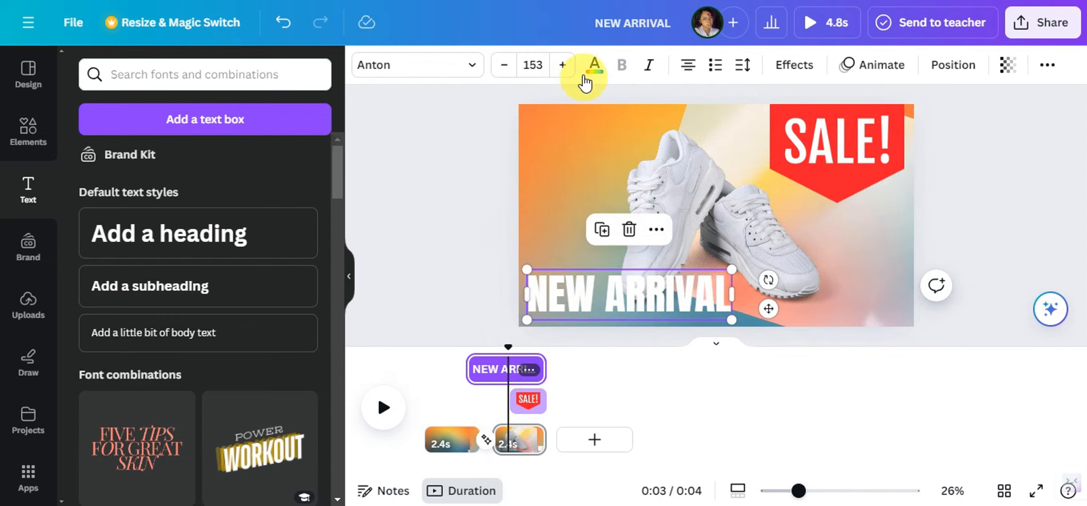
- Change the "NEW ARRIVAL" heading's colour to the near-black shade from the shoe photo's colours
{"action": "left_click", "coordinate": [593, 66]}
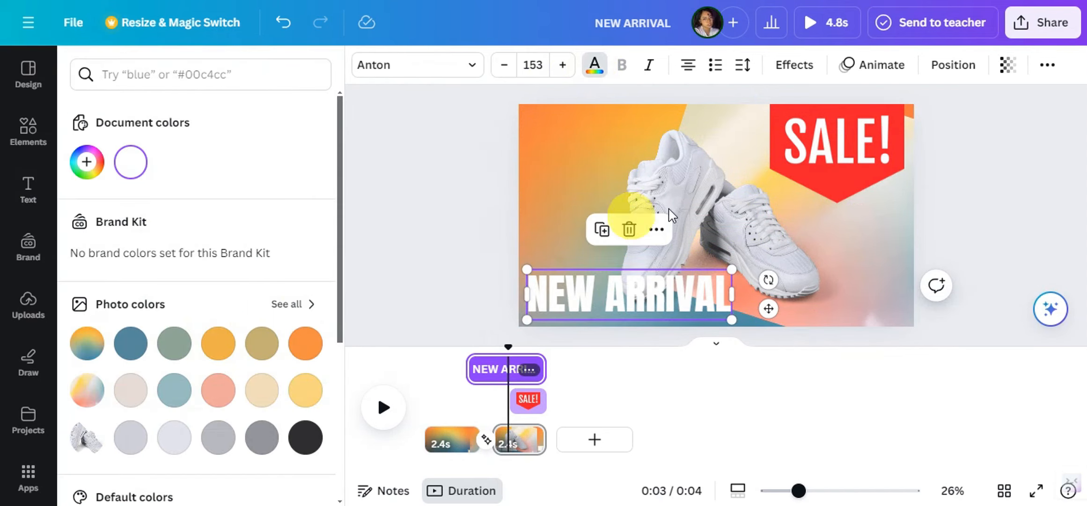
{"action": "scroll", "coordinate": [210, 355], "scroll_direction": "down", "scroll_amount": 2}
{"action": "left_click", "coordinate": [305, 358]}
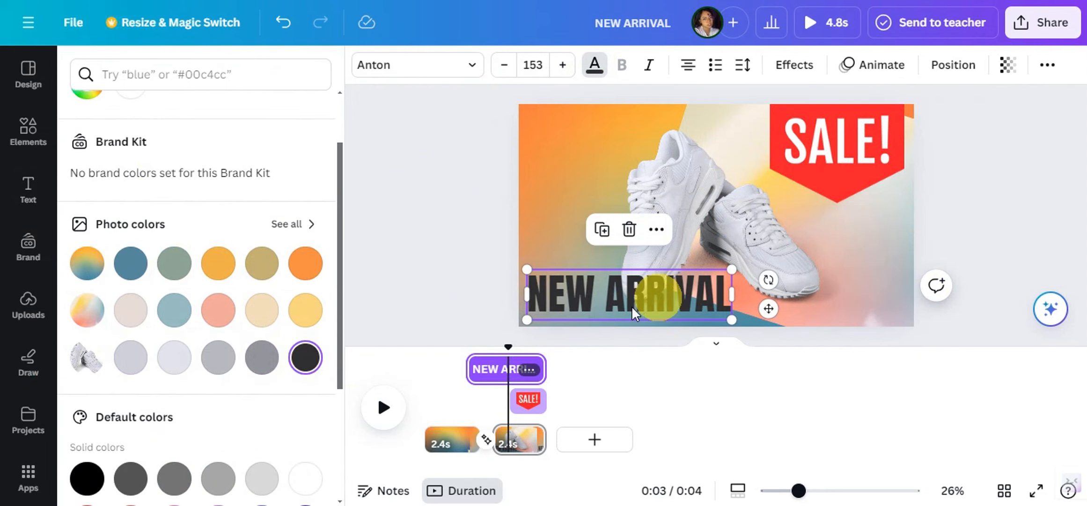
- Send the "NEW ARRIVAL" heading backward behind the shoes and trim its start to line up with the "SALE!" banner's timing
{"action": "right_click", "coordinate": [652, 303]}
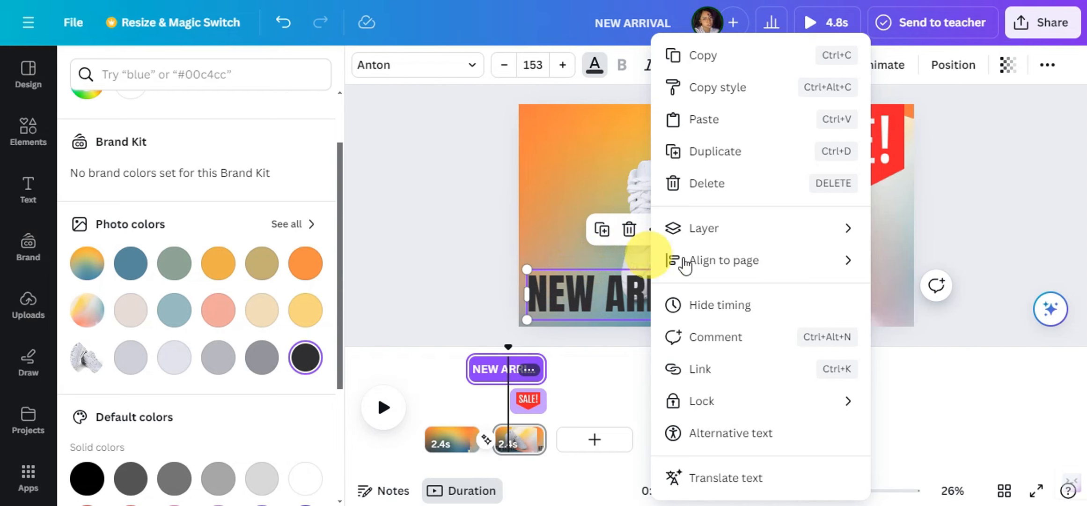
{"action": "right_click", "coordinate": [551, 291]}
{"action": "left_click", "coordinate": [407, 267]}
{"action": "right_click", "coordinate": [550, 291]}
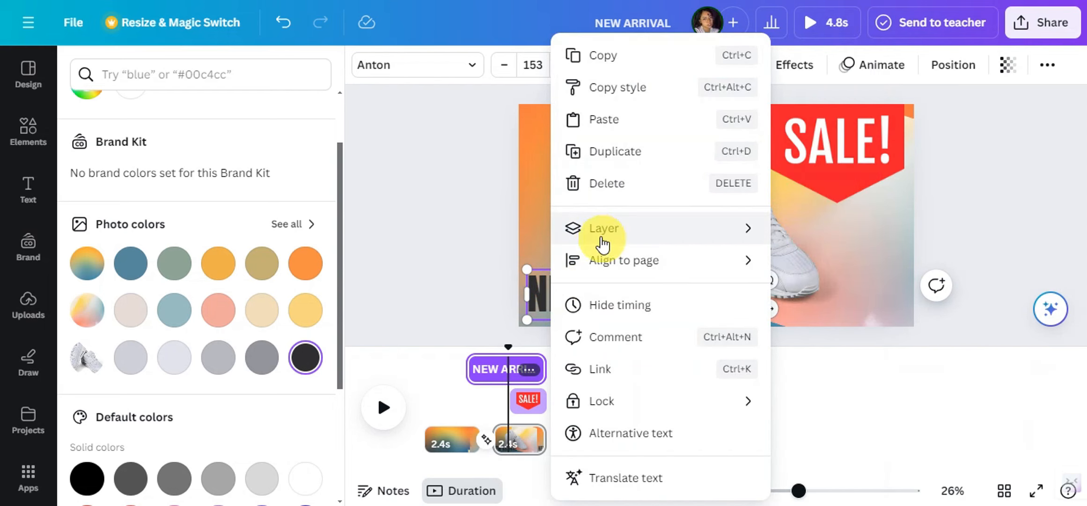
{"action": "mouse_move", "coordinate": [601, 244]}
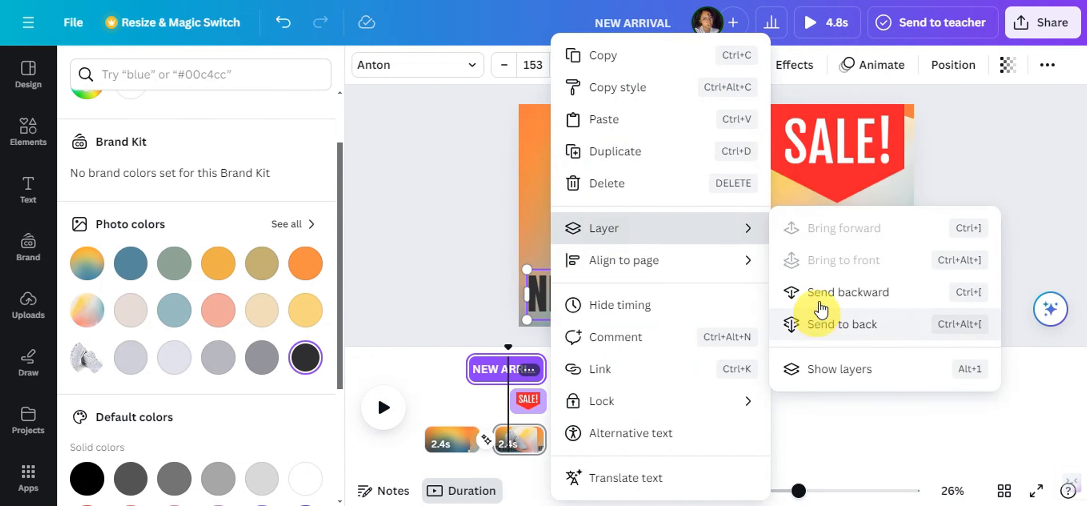
{"action": "left_click", "coordinate": [813, 293]}
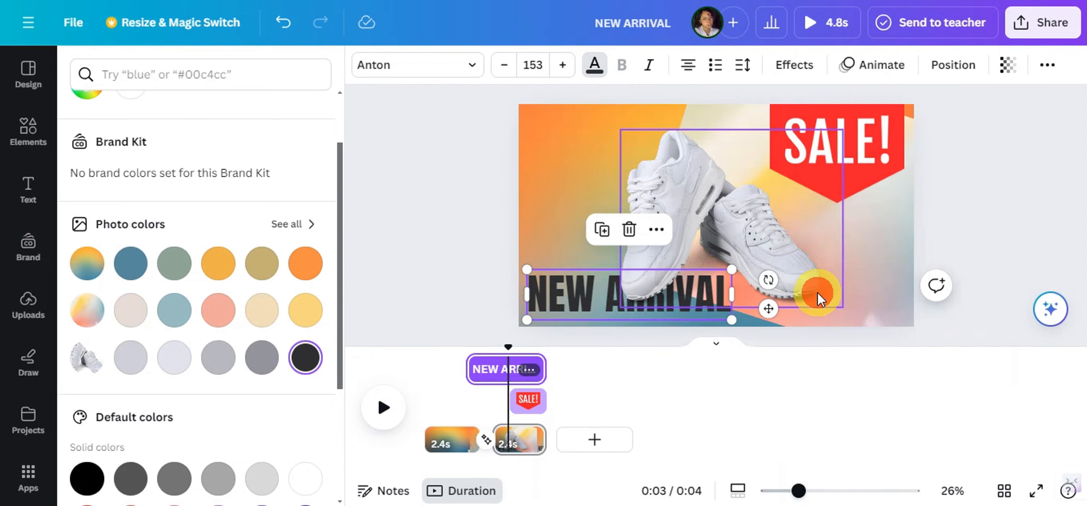
{"action": "left_click", "coordinate": [437, 251]}
{"action": "left_click_drag", "start_coordinate": [467, 368], "coordinate": [510, 368]}
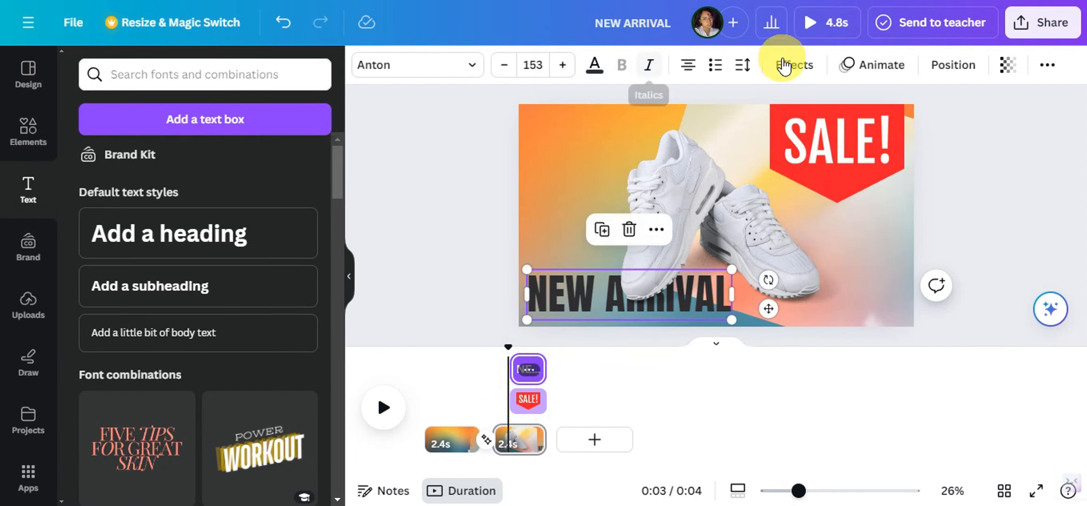
- Apply the Drift text animation to the "NEW ARRIVAL" heading and raise its intensity to nearly the maximum
{"action": "left_click", "coordinate": [862, 61]}
{"action": "left_click", "coordinate": [861, 61]}
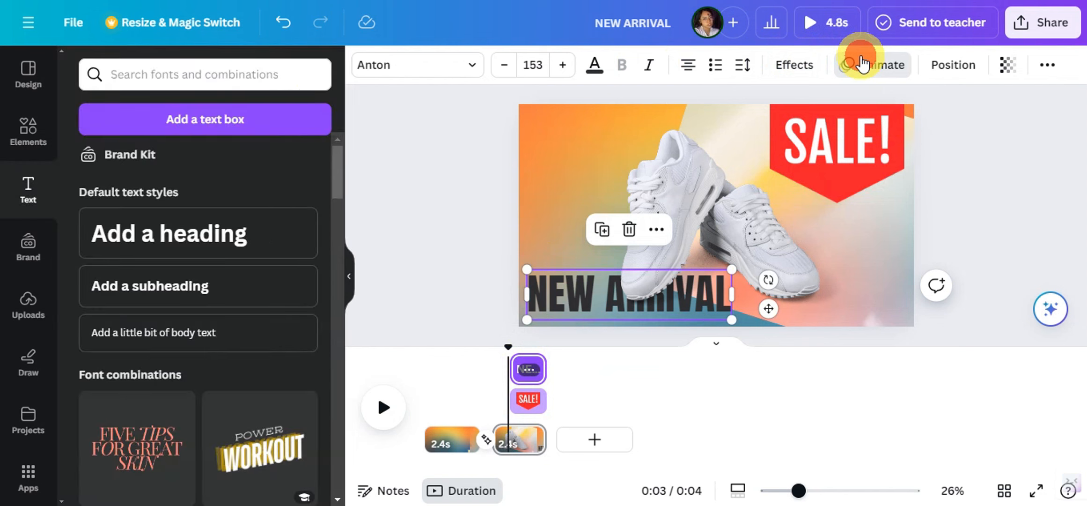
{"action": "left_click", "coordinate": [861, 60]}
{"action": "scroll", "coordinate": [342, 311], "scroll_direction": "down", "scroll_amount": 5}
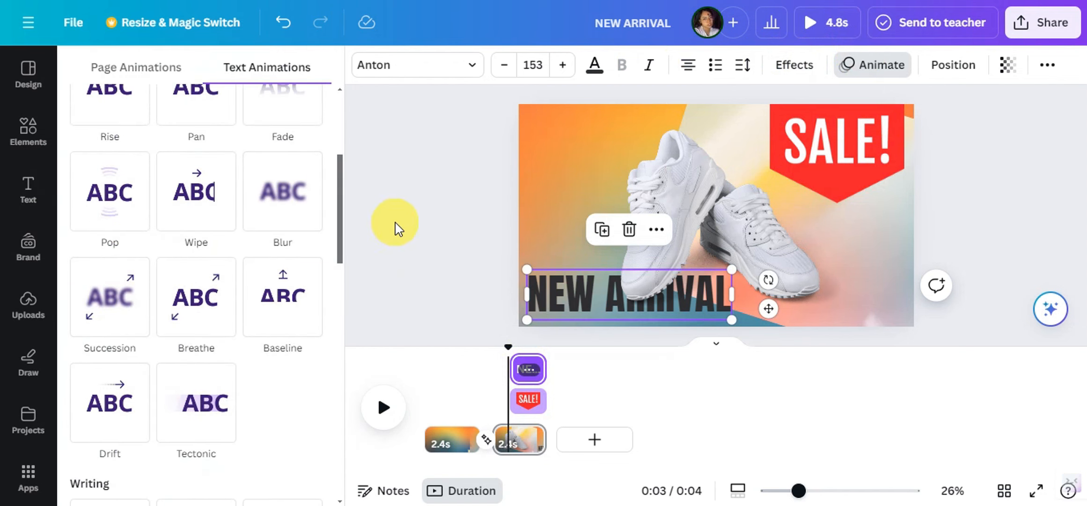
{"action": "left_click", "coordinate": [107, 403]}
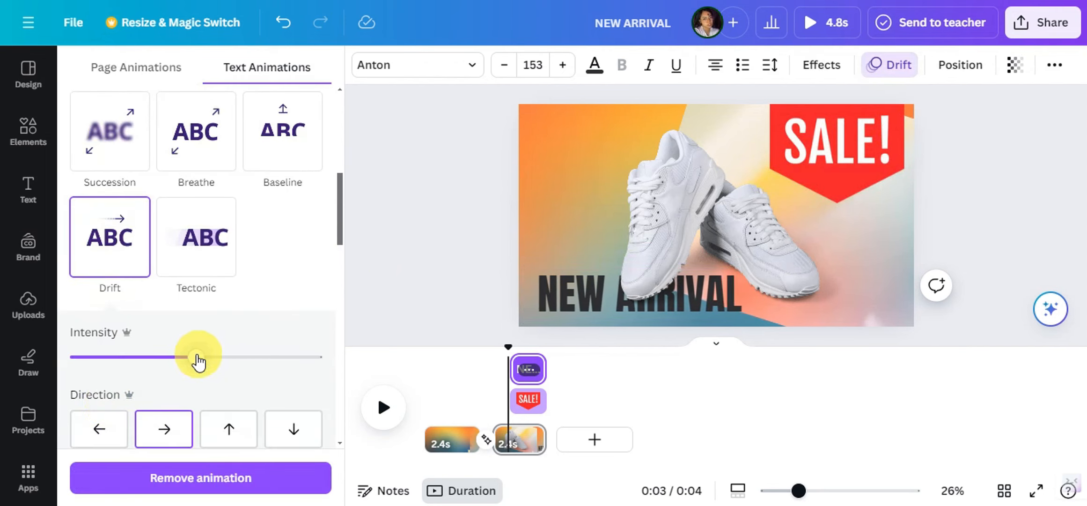
{"action": "left_click_drag", "start_coordinate": [196, 357], "coordinate": [299, 357]}
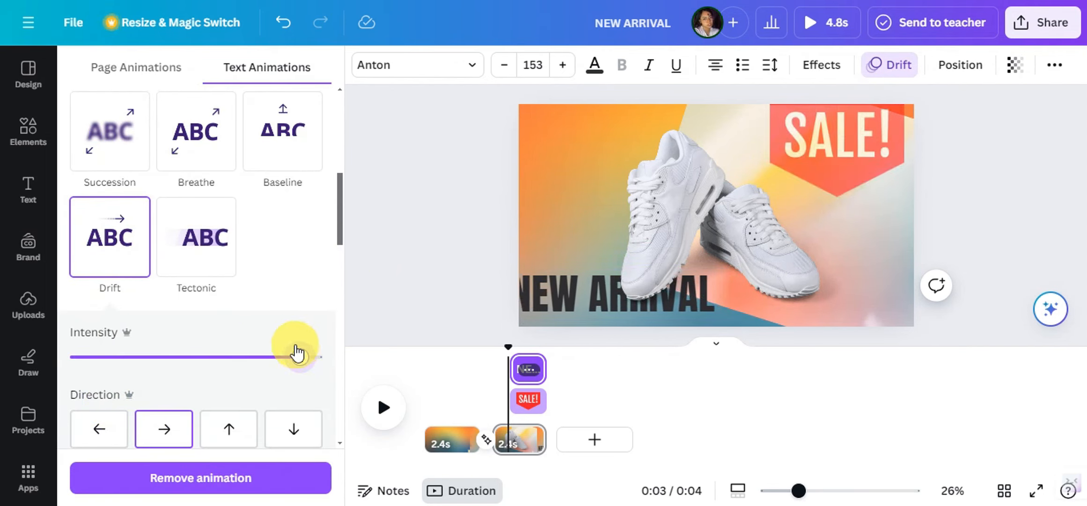
- Look through the writing text animations and play the video to preview the second page's animated elements
{"action": "scroll", "coordinate": [225, 354], "scroll_direction": "down", "scroll_amount": 2}
{"action": "scroll", "coordinate": [142, 353], "scroll_direction": "down", "scroll_amount": 3}
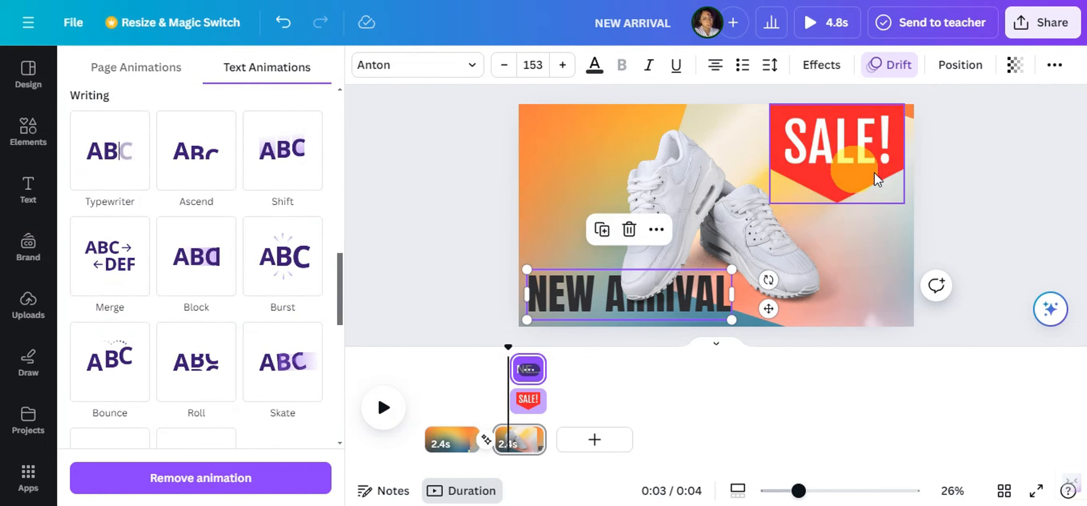
{"action": "left_click", "coordinate": [382, 406]}
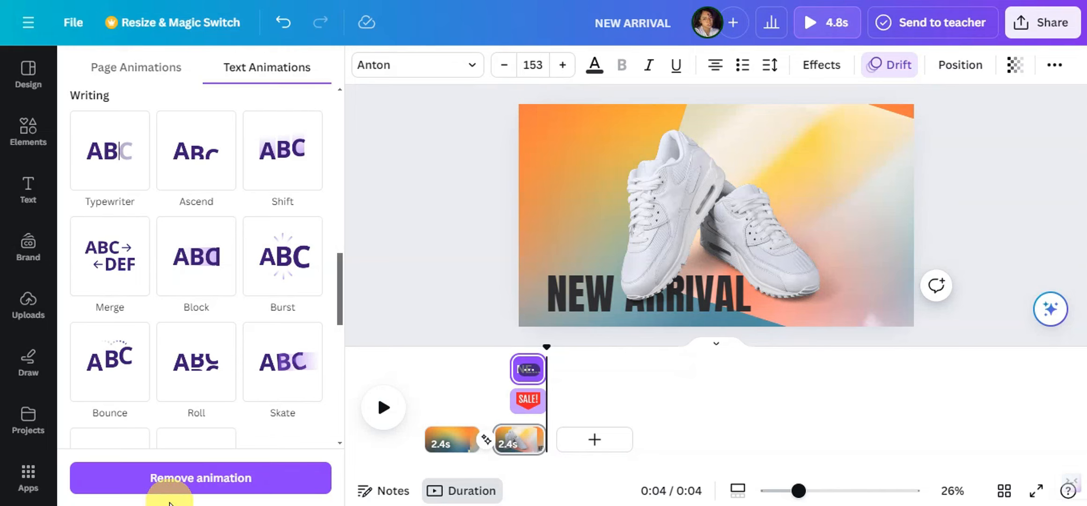
- Duplicate the second page and delete the "SALE!" banner and the "NEW ARRIVAL" heading from the copy
{"action": "right_click", "coordinate": [525, 451]}
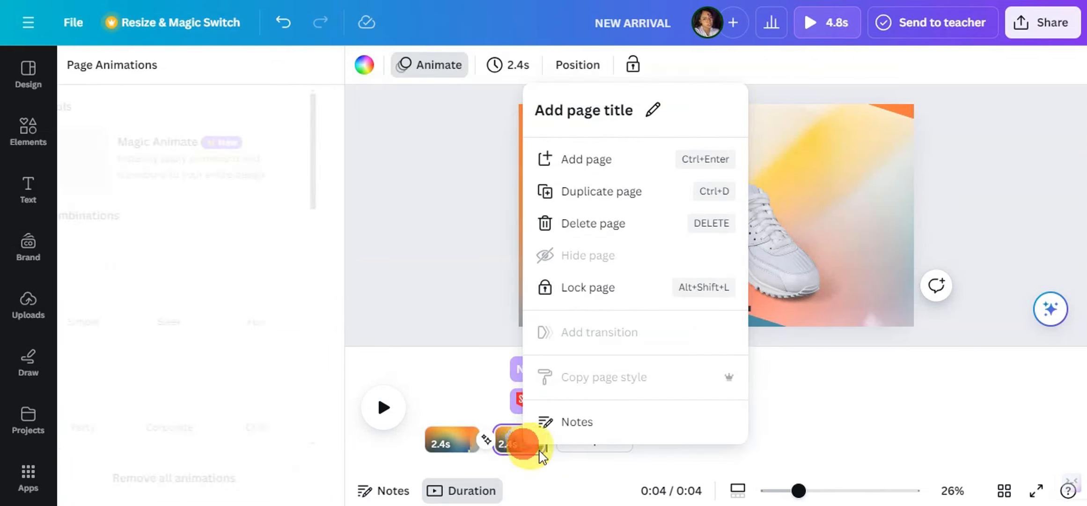
{"action": "left_click", "coordinate": [602, 197]}
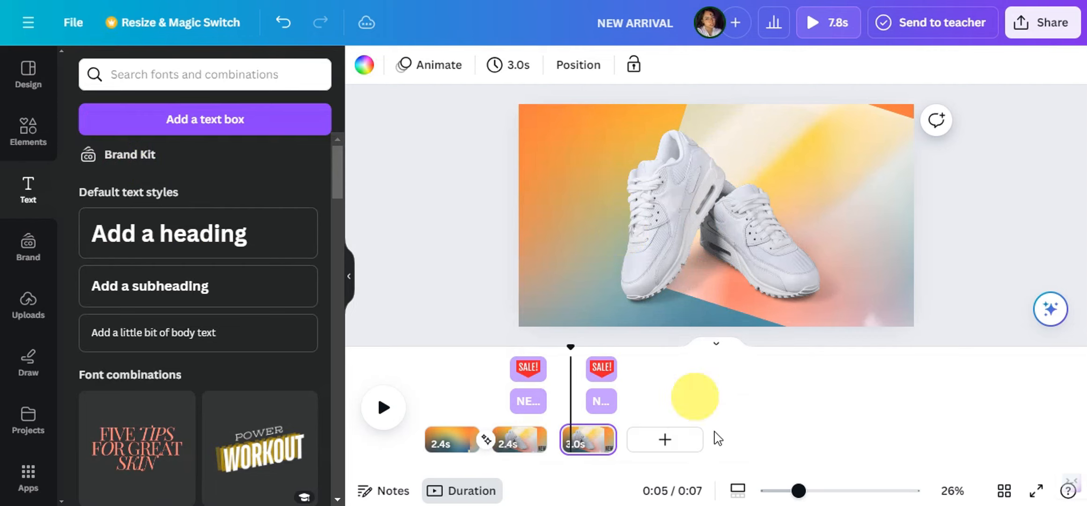
{"action": "left_click", "coordinate": [603, 383]}
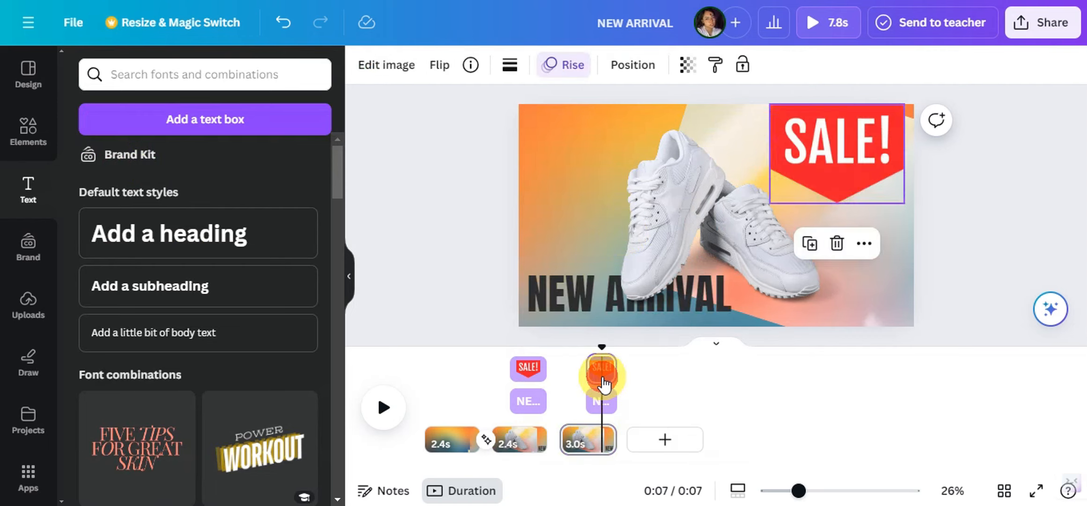
{"action": "key", "text": "Delete"}
{"action": "left_click", "coordinate": [601, 401]}
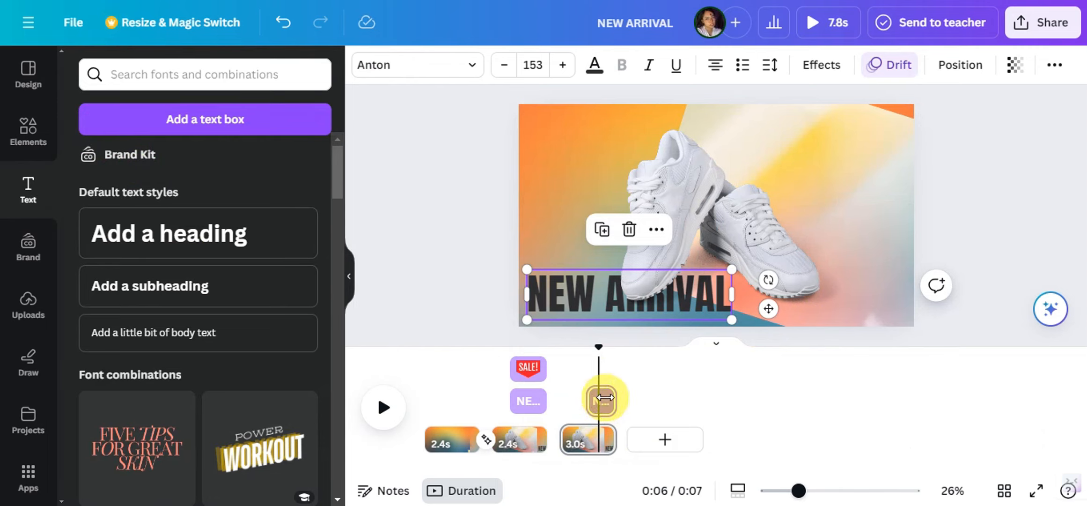
{"action": "right_click", "coordinate": [591, 301]}
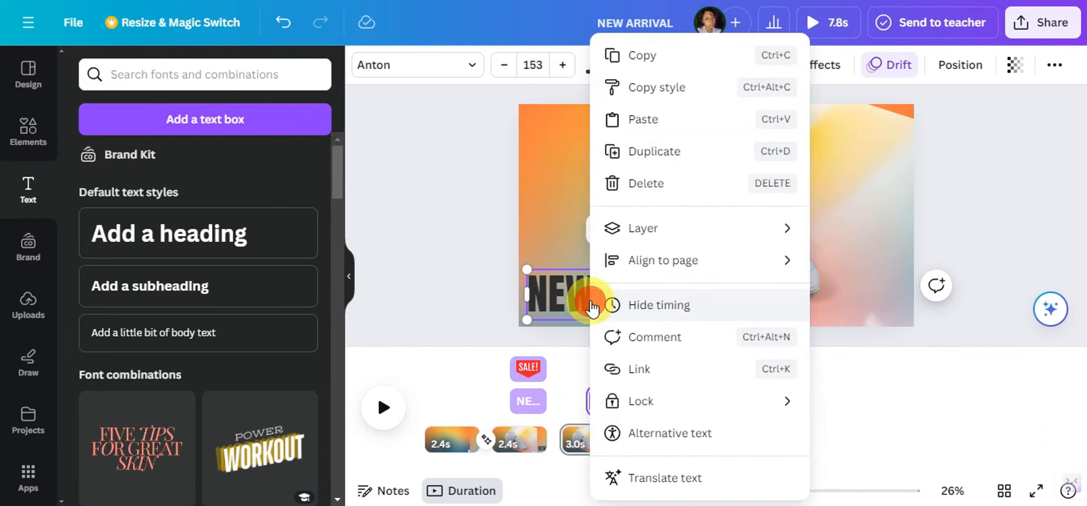
{"action": "left_click", "coordinate": [652, 181]}
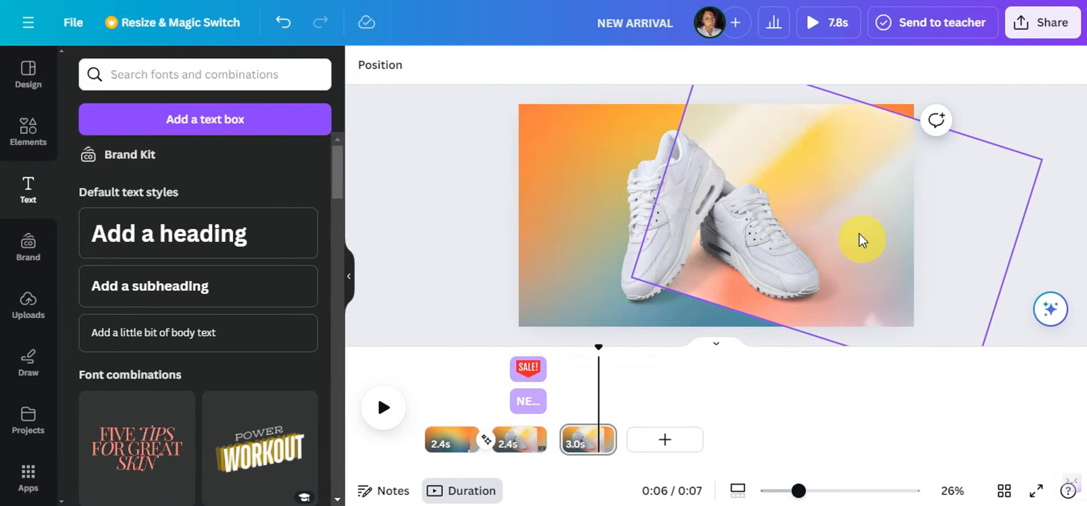
- Rotate the tilted gradient image on the third page nearly upright and make it the page background
{"action": "left_click", "coordinate": [857, 218]}
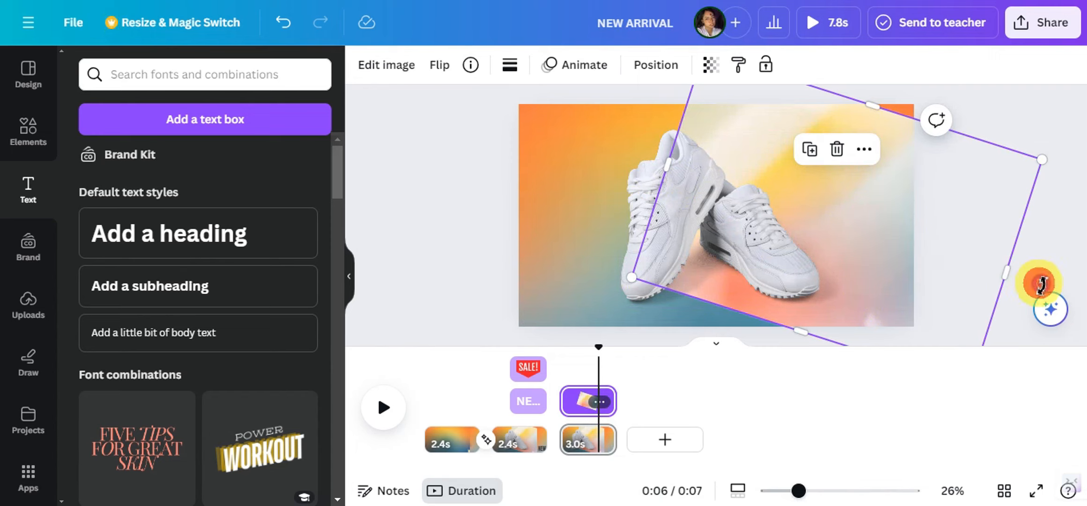
{"action": "left_click_drag", "start_coordinate": [1042, 271], "coordinate": [1038, 235]}
{"action": "right_click", "coordinate": [918, 223]}
{"action": "scroll", "coordinate": [731, 407], "scroll_direction": "down", "scroll_amount": 1}
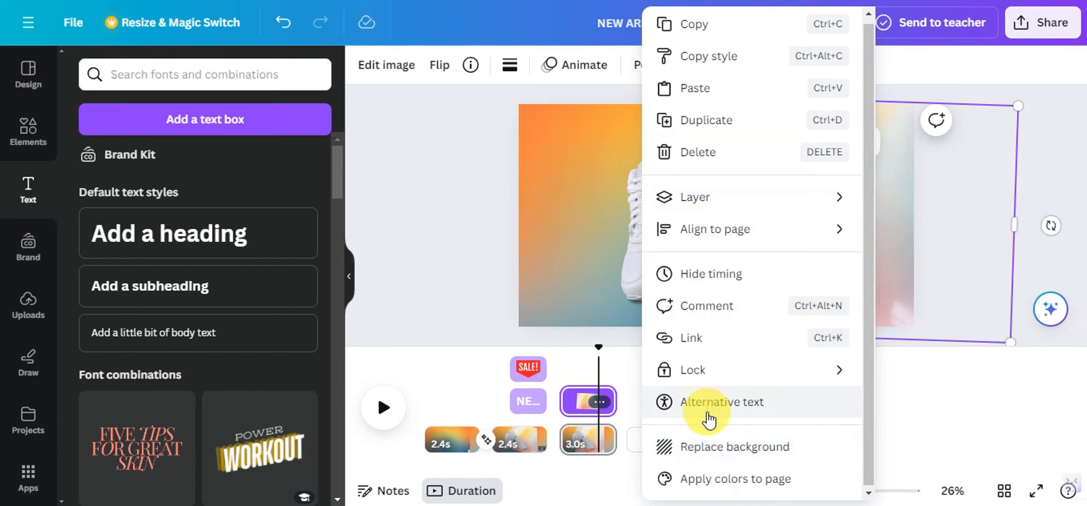
{"action": "left_click", "coordinate": [729, 448]}
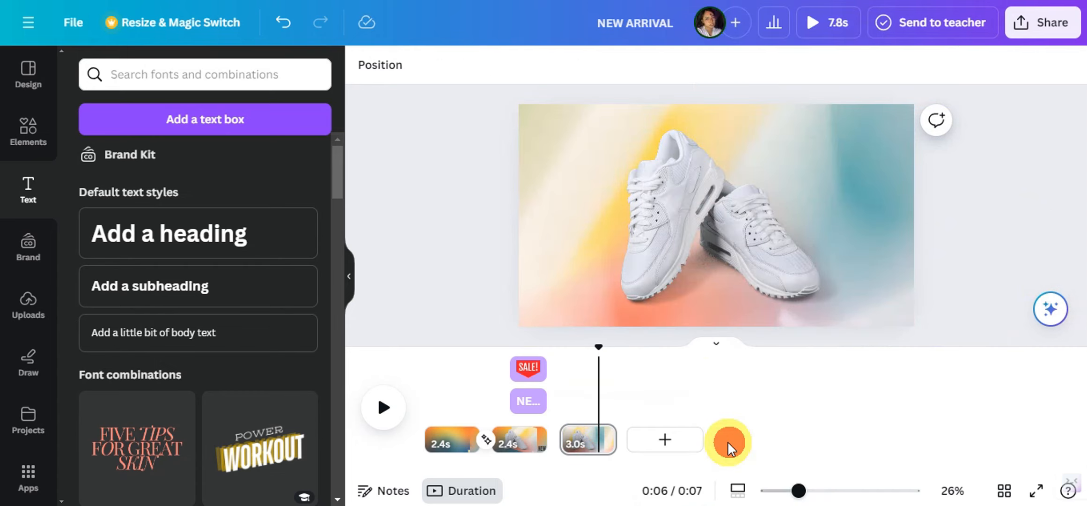
- Move the shoes to the left side of the third page, leaving a small margin from the page edge
{"action": "left_click", "coordinate": [776, 253]}
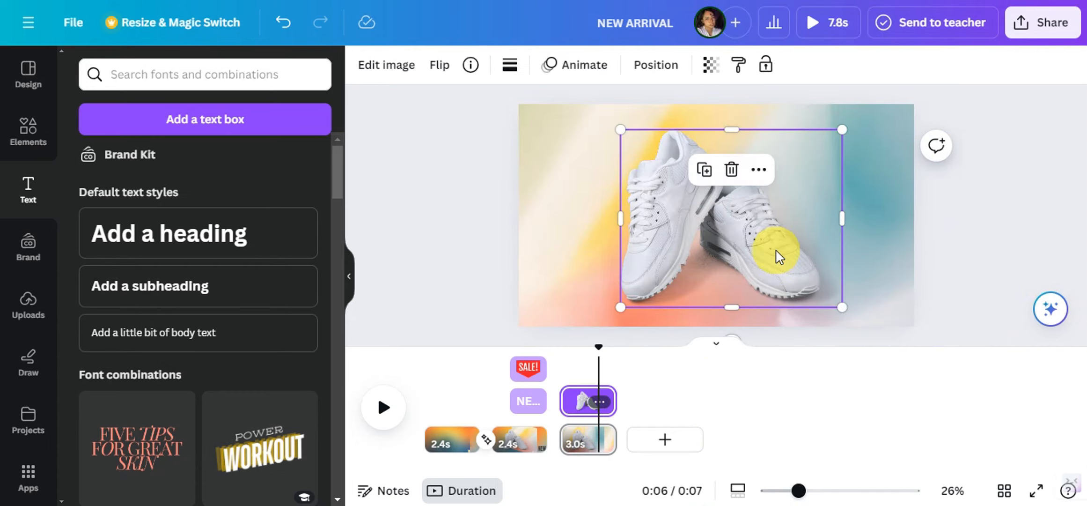
{"action": "left_click_drag", "start_coordinate": [775, 252], "coordinate": [678, 252]}
{"action": "left_click", "coordinate": [965, 231]}
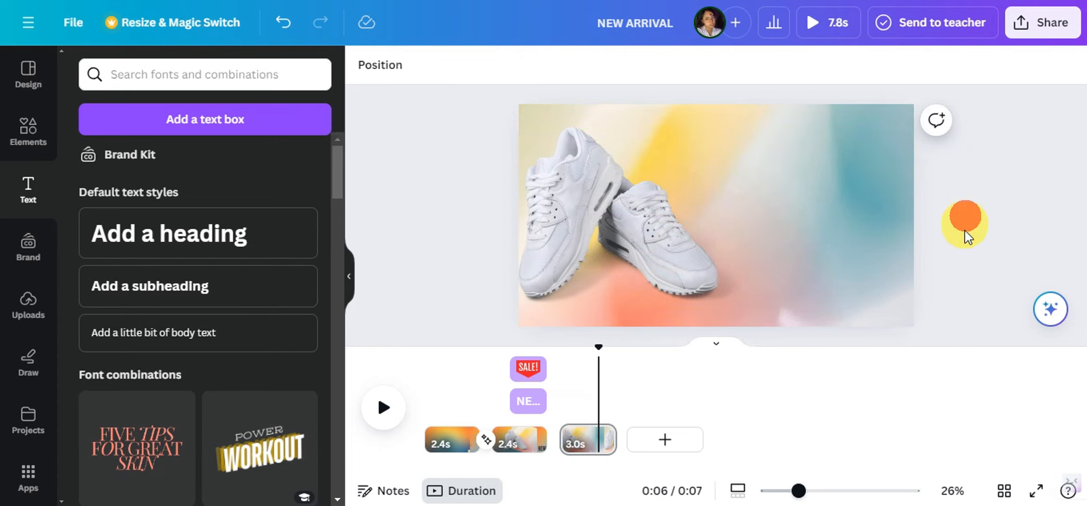
{"action": "left_click_drag", "start_coordinate": [612, 220], "coordinate": [625, 220]}
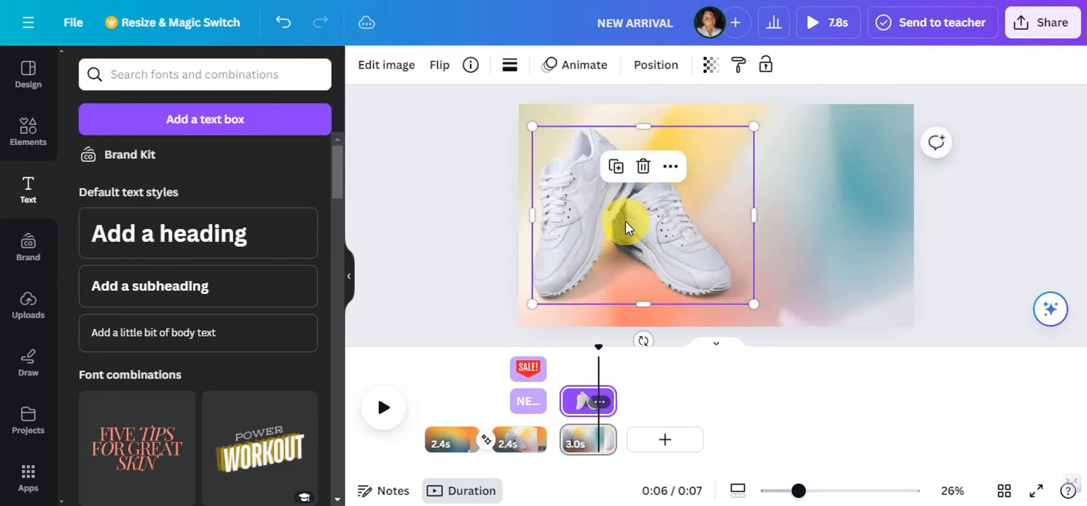
{"action": "left_click", "coordinate": [509, 190]}
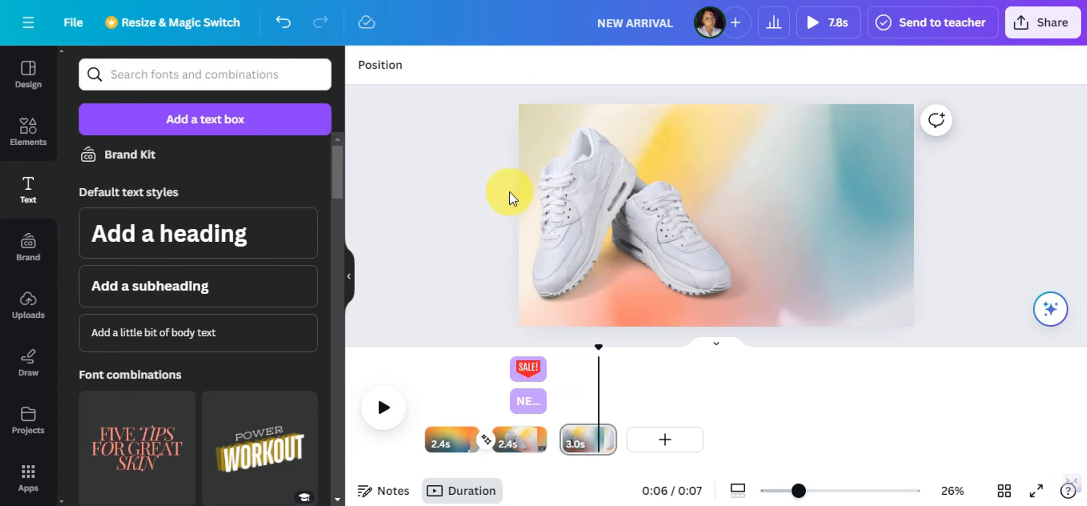
- Add a subheading paragraph starting "Discover the perfect blend of comfort and fashion" and fit it to the right of the shoes at size 42.3
{"action": "left_click", "coordinate": [191, 286]}
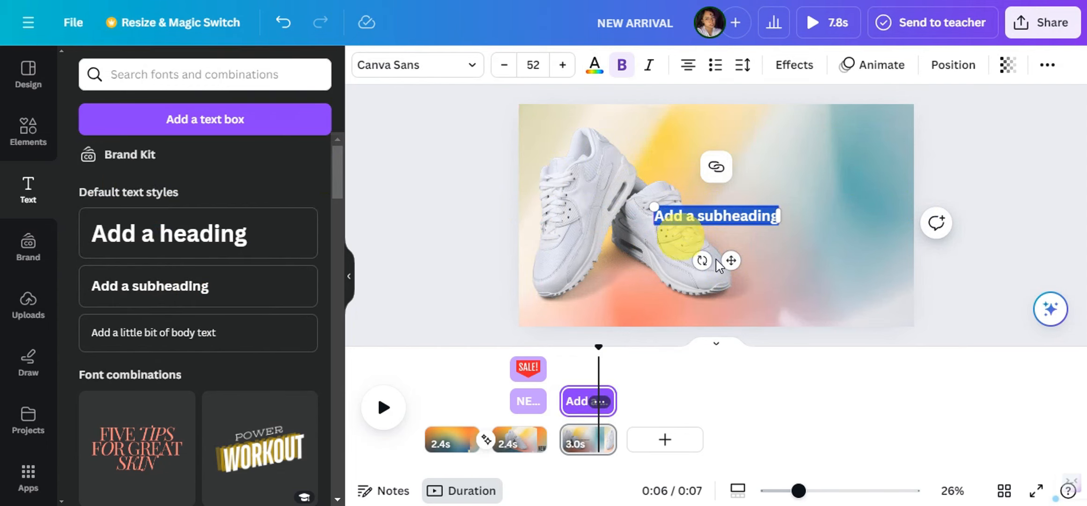
{"action": "type", "text": "Discover the perfect blend of comfort and fashion with our latest shoe collection. Whether you’re hitting the streets, the gym, or the office, our shoes are designed to keep you looking stylish and feeling great all day long."}
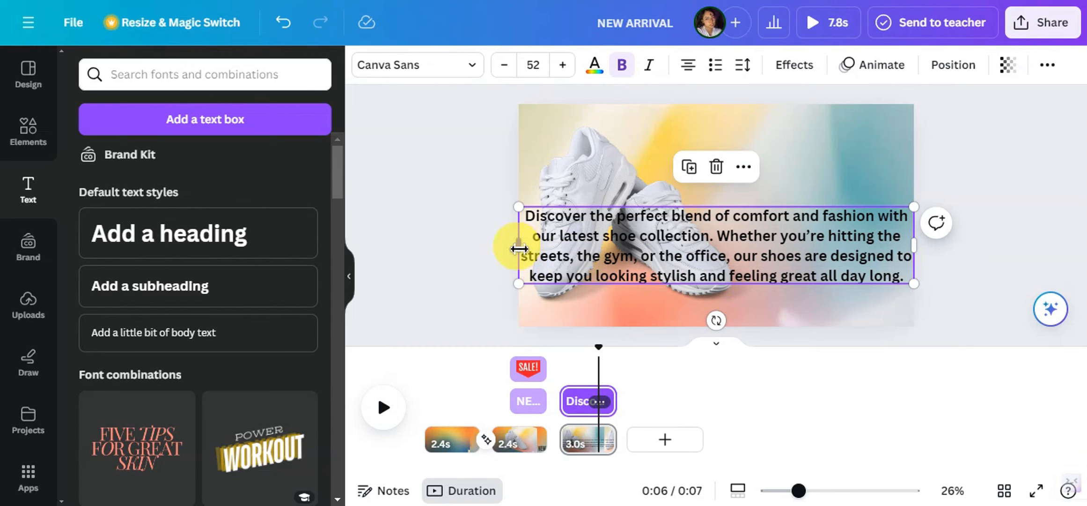
{"action": "left_click_drag", "start_coordinate": [518, 248], "coordinate": [719, 196]}
{"action": "left_click_drag", "start_coordinate": [831, 256], "coordinate": [827, 177]}
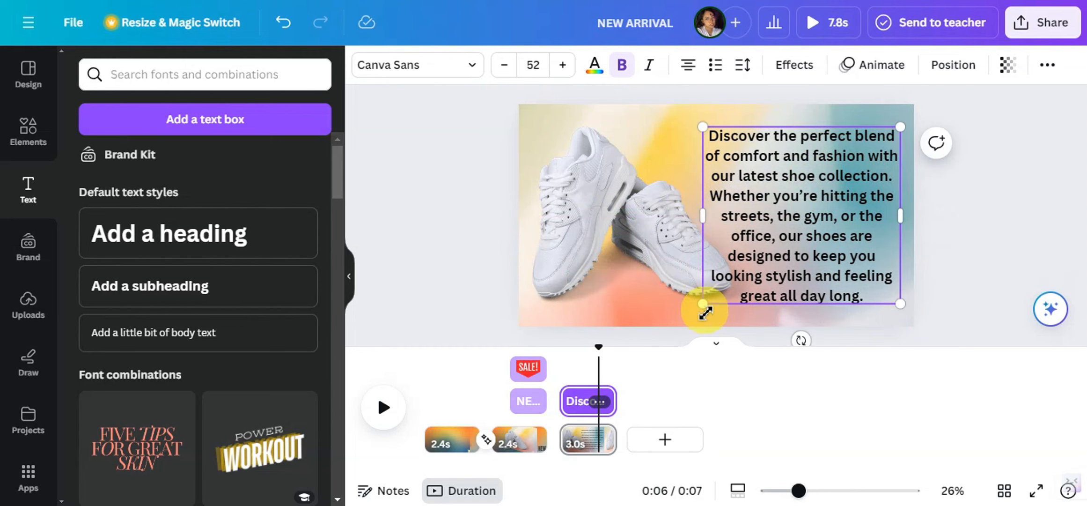
{"action": "left_click_drag", "start_coordinate": [718, 304], "coordinate": [739, 271]}
{"action": "left_click_drag", "start_coordinate": [864, 183], "coordinate": [855, 202]}
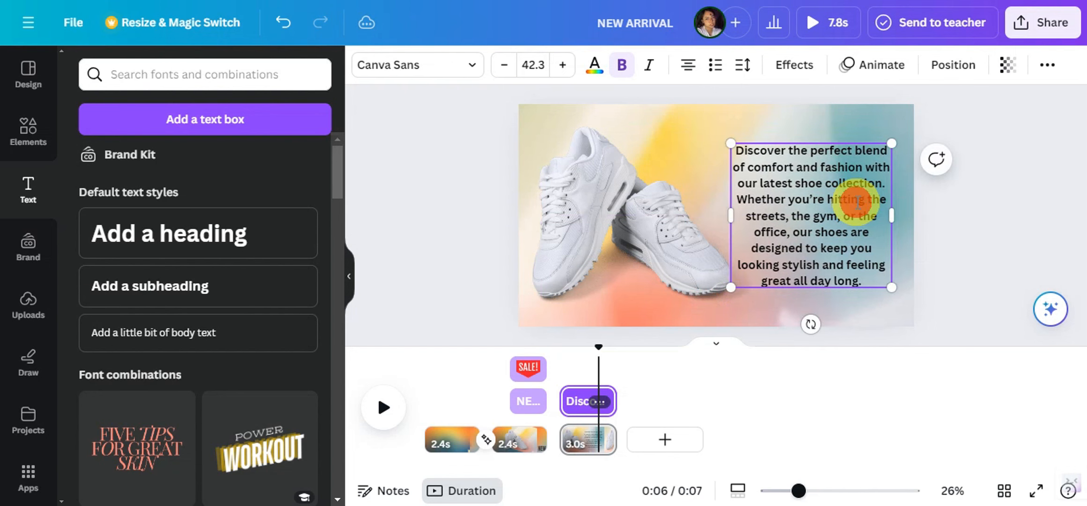
- Try Anton on the description paragraph, then set its font to Glacial Indifference
{"action": "double_click", "coordinate": [869, 216]}
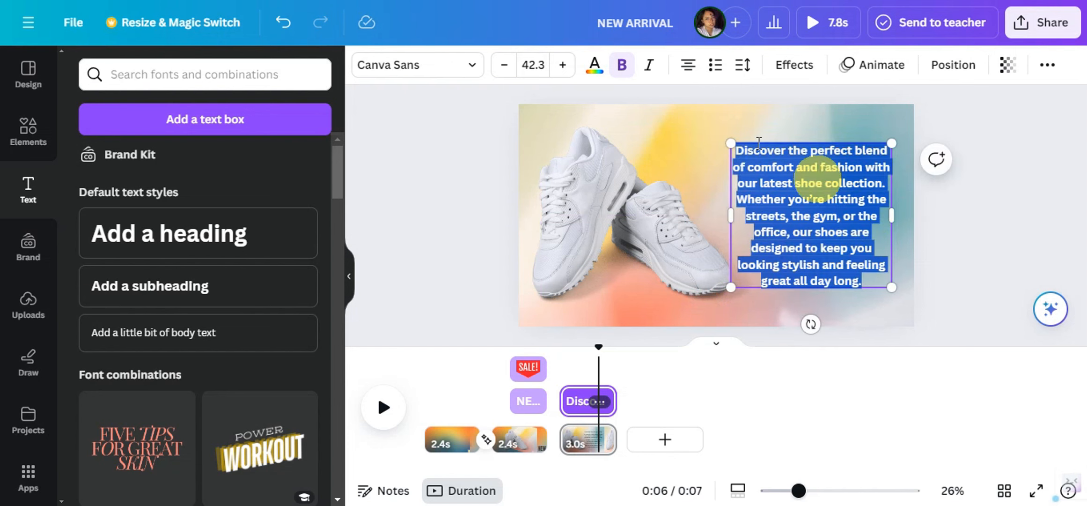
{"action": "left_click", "coordinate": [407, 66]}
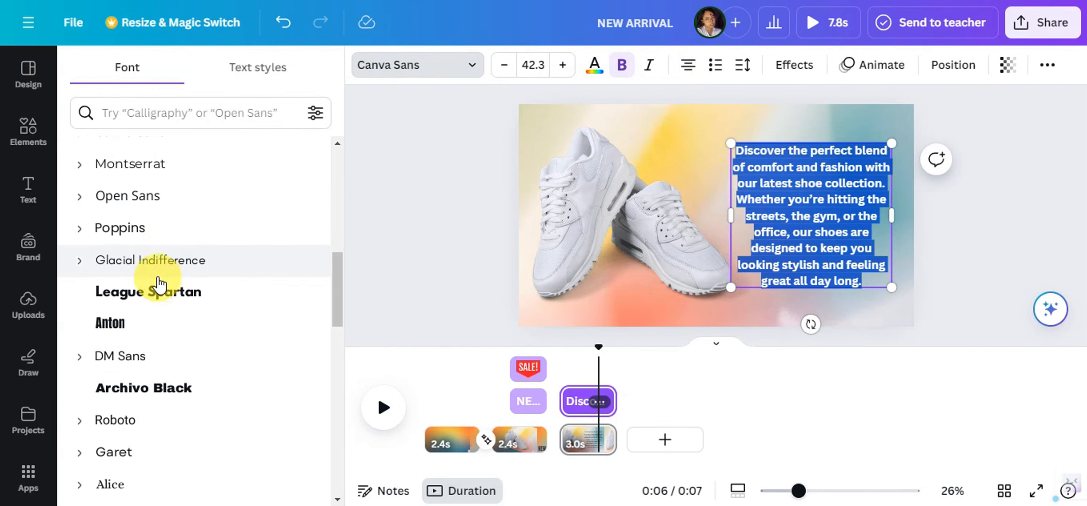
{"action": "scroll", "coordinate": [154, 267], "scroll_direction": "down", "scroll_amount": 3}
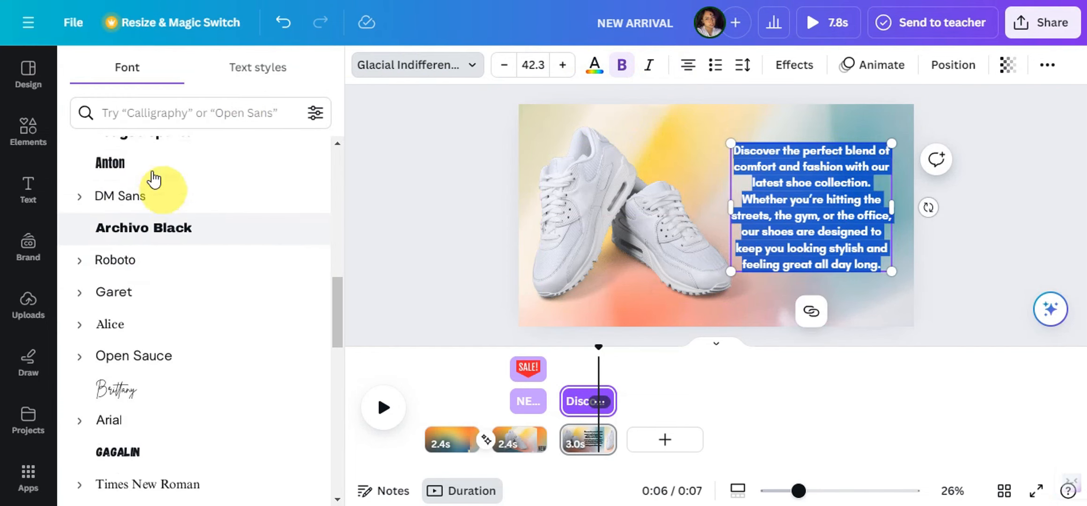
{"action": "left_click", "coordinate": [145, 169]}
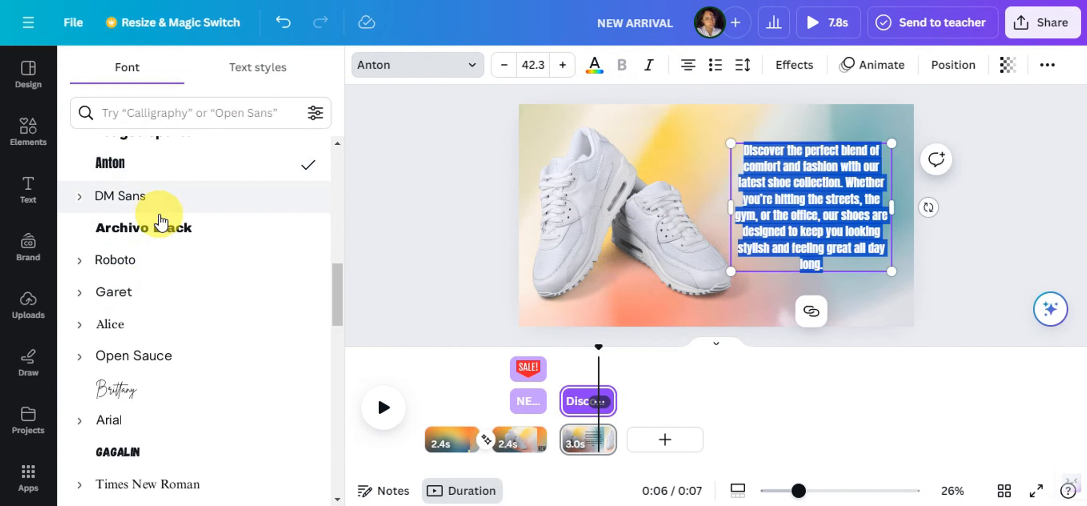
{"action": "scroll", "coordinate": [150, 165], "scroll_direction": "up", "scroll_amount": 2}
{"action": "left_click", "coordinate": [140, 189]}
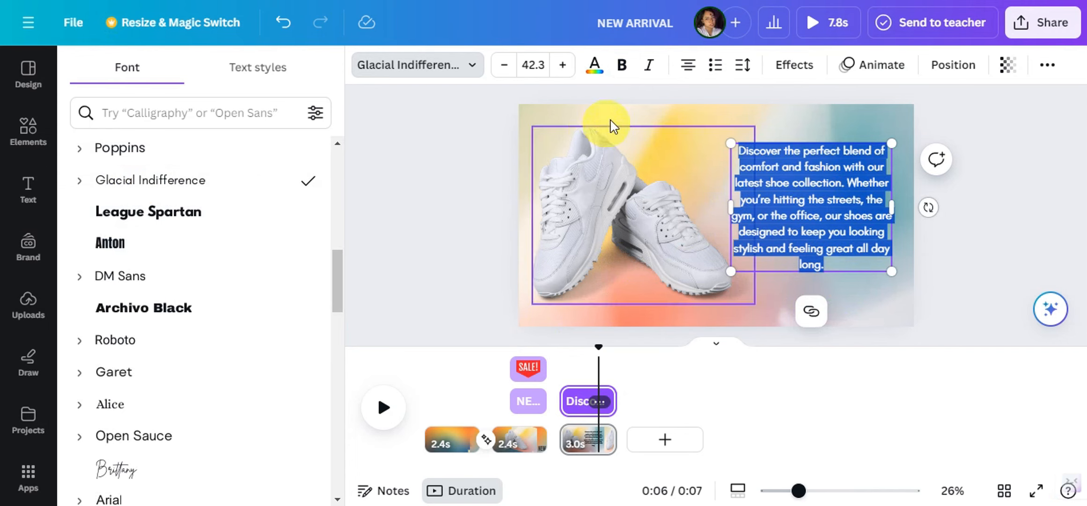
- Change the description paragraph's colour to the near-black shade from the document colours
{"action": "left_click", "coordinate": [594, 66]}
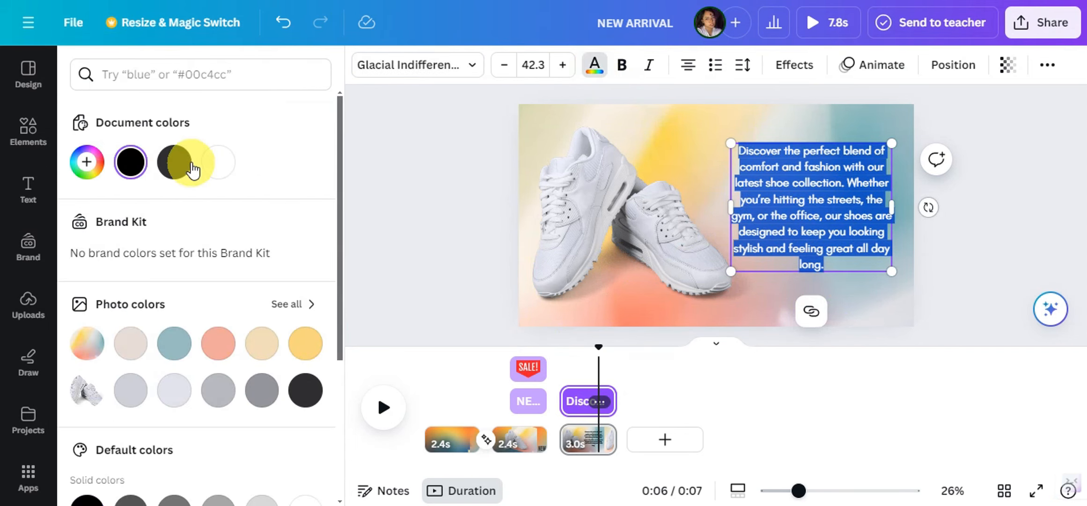
{"action": "left_click", "coordinate": [174, 162]}
{"action": "left_click", "coordinate": [443, 217]}
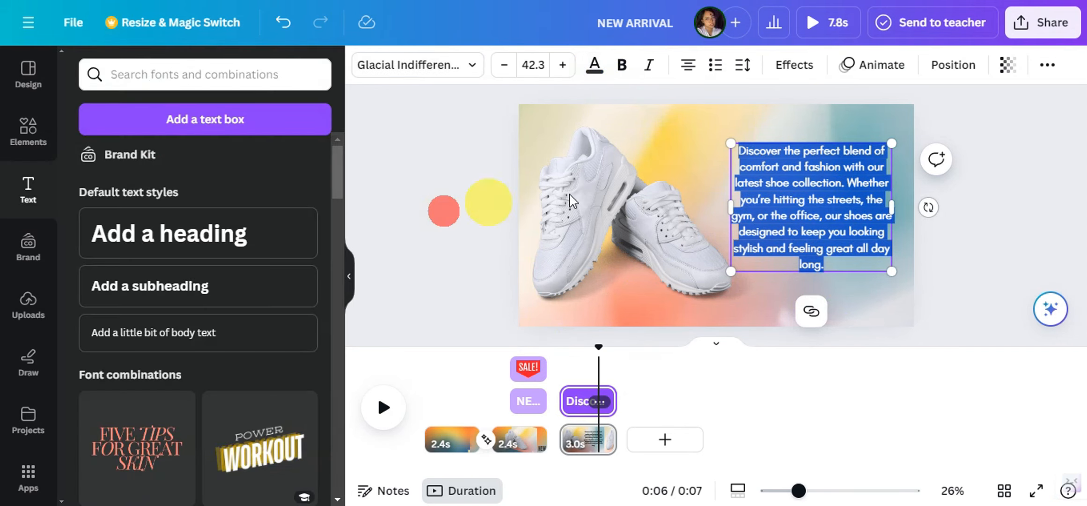
{"action": "left_click", "coordinate": [1026, 250]}
- Justify the description paragraph, widen its text box and centre it vertically beside the shoes
{"action": "left_click", "coordinate": [845, 218]}
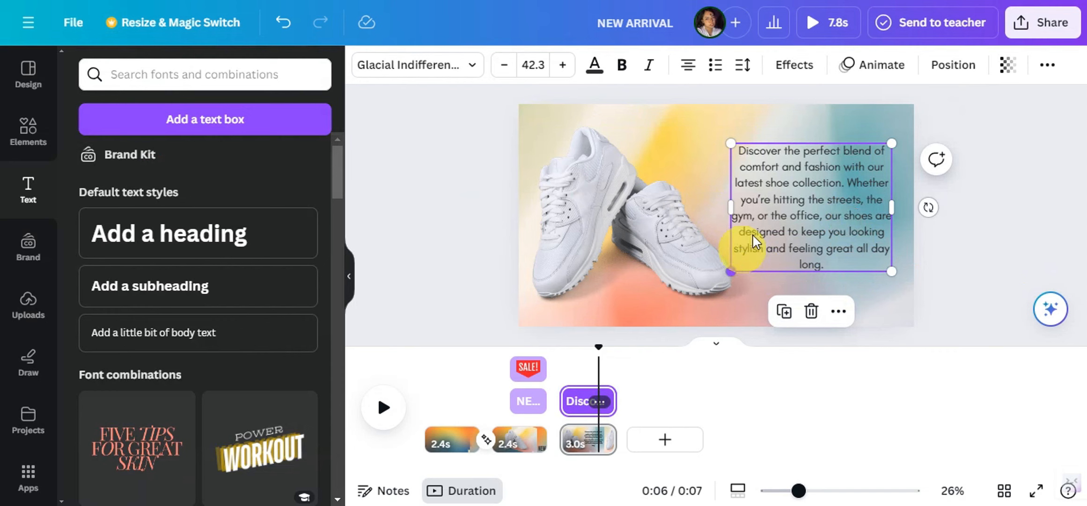
{"action": "left_click", "coordinate": [689, 70]}
{"action": "left_click", "coordinate": [688, 70]}
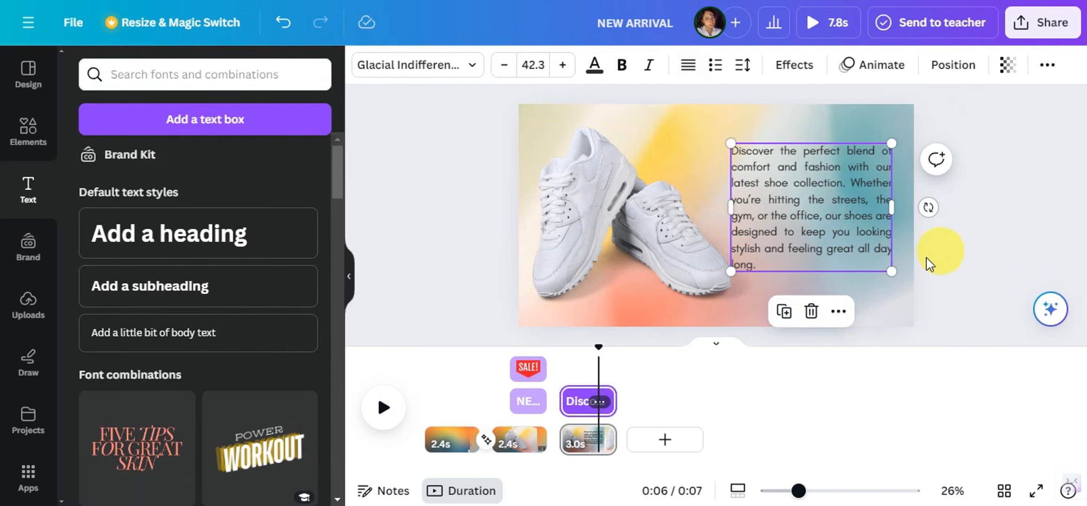
{"action": "left_click_drag", "start_coordinate": [892, 205], "coordinate": [905, 206]}
{"action": "mouse_move", "coordinate": [817, 206]}
{"action": "left_mouse_down"}
{"action": "mouse_move", "coordinate": [825, 219]}
{"action": "mouse_move", "coordinate": [821, 210]}
{"action": "left_mouse_up"}
{"action": "left_click_drag", "start_coordinate": [905, 209], "coordinate": [915, 210]}
{"action": "left_click_drag", "start_coordinate": [833, 193], "coordinate": [820, 208]}
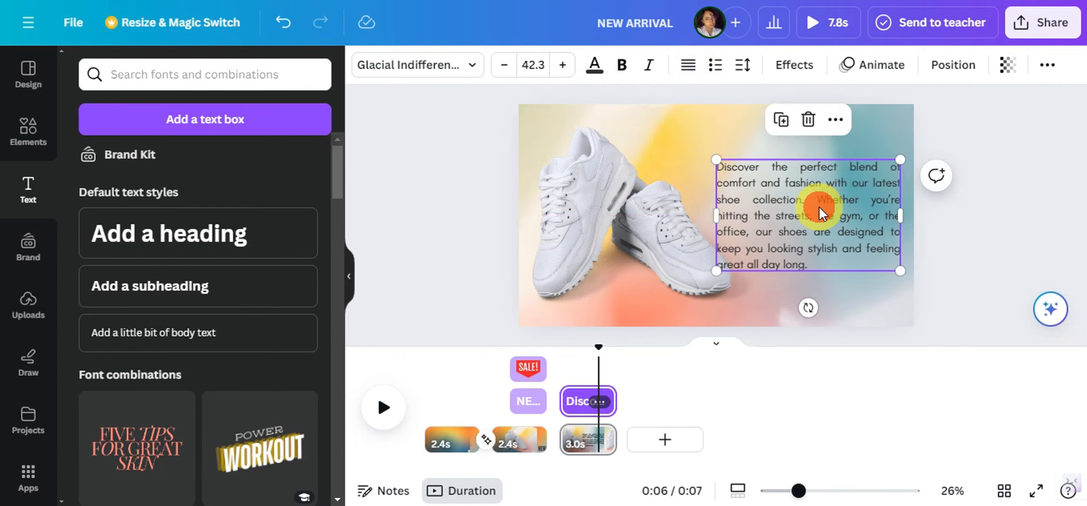
- Apply the Typewriter text animation to the third page's description paragraph and trim its start so it appears slightly after the page begins
{"action": "left_click", "coordinate": [804, 74]}
{"action": "scroll", "coordinate": [194, 255], "scroll_direction": "down", "scroll_amount": 3}
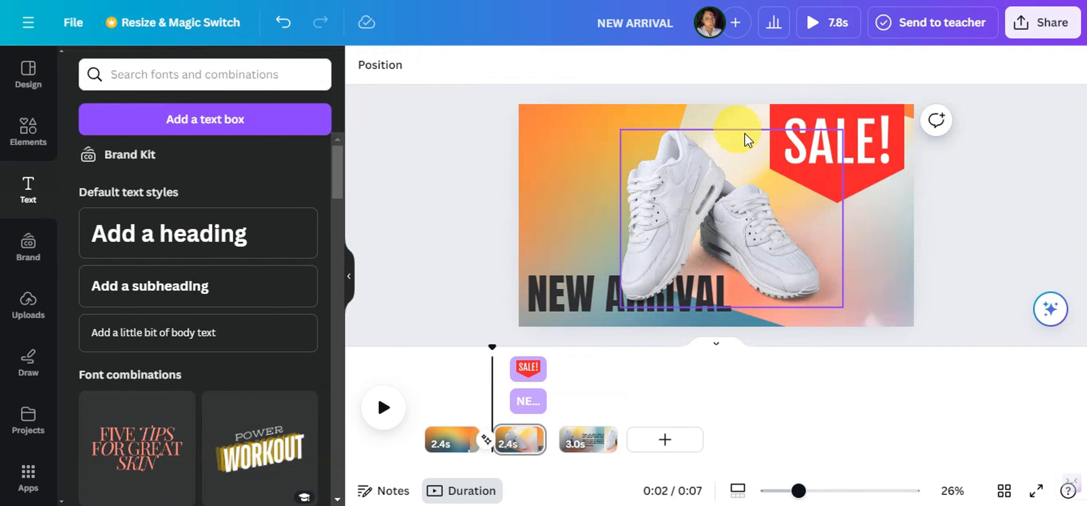
{"action": "left_click", "coordinate": [577, 443]}
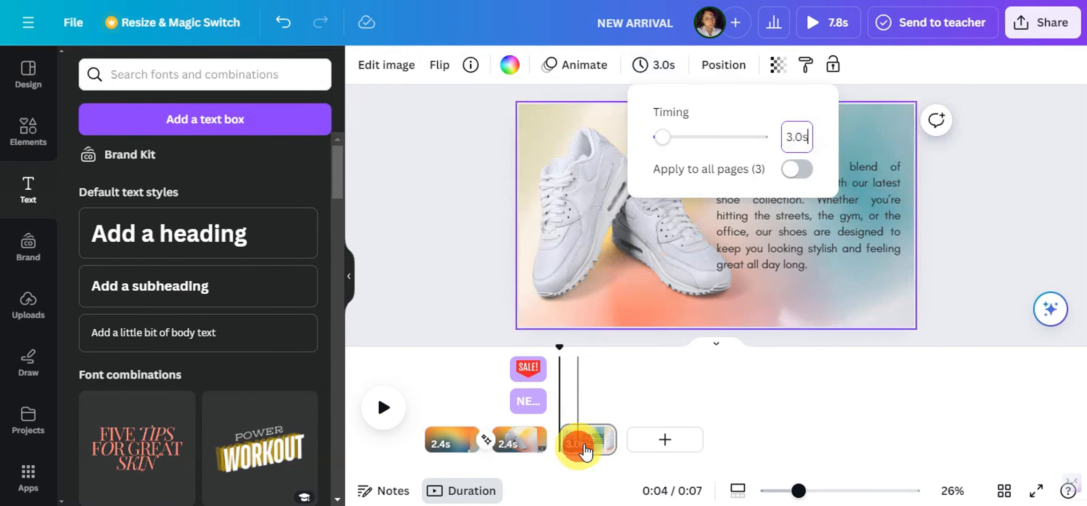
{"action": "left_click", "coordinate": [842, 231]}
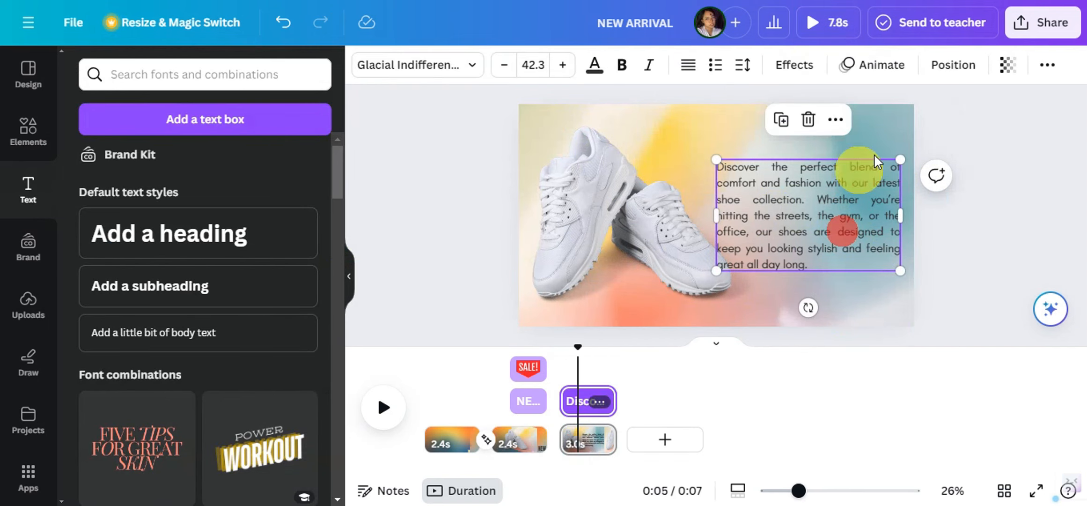
{"action": "left_click", "coordinate": [880, 71]}
{"action": "scroll", "coordinate": [194, 268], "scroll_direction": "down", "scroll_amount": 10}
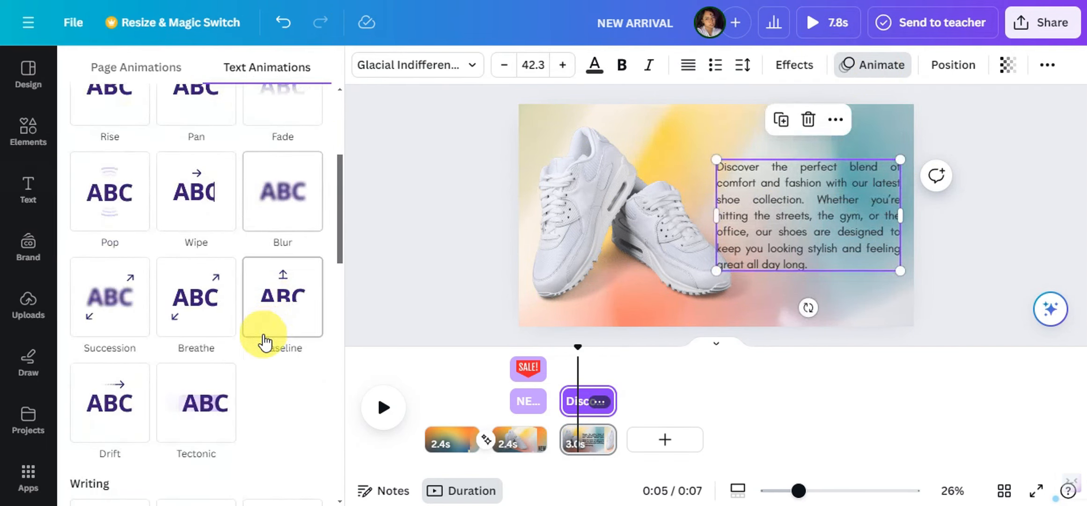
{"action": "scroll", "coordinate": [141, 345], "scroll_direction": "down", "scroll_amount": 2}
{"action": "scroll", "coordinate": [143, 328], "scroll_direction": "up", "scroll_amount": 2}
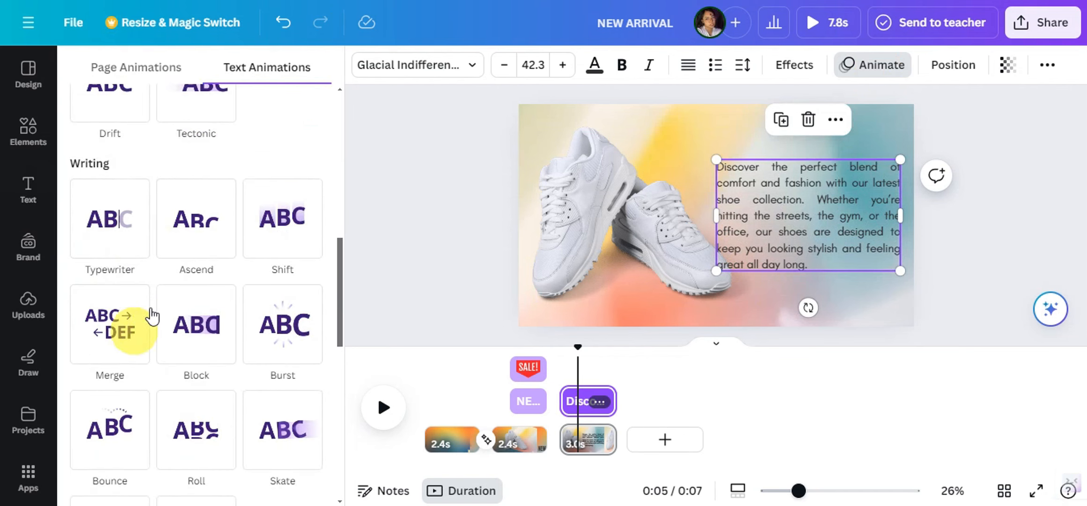
{"action": "left_click", "coordinate": [113, 240]}
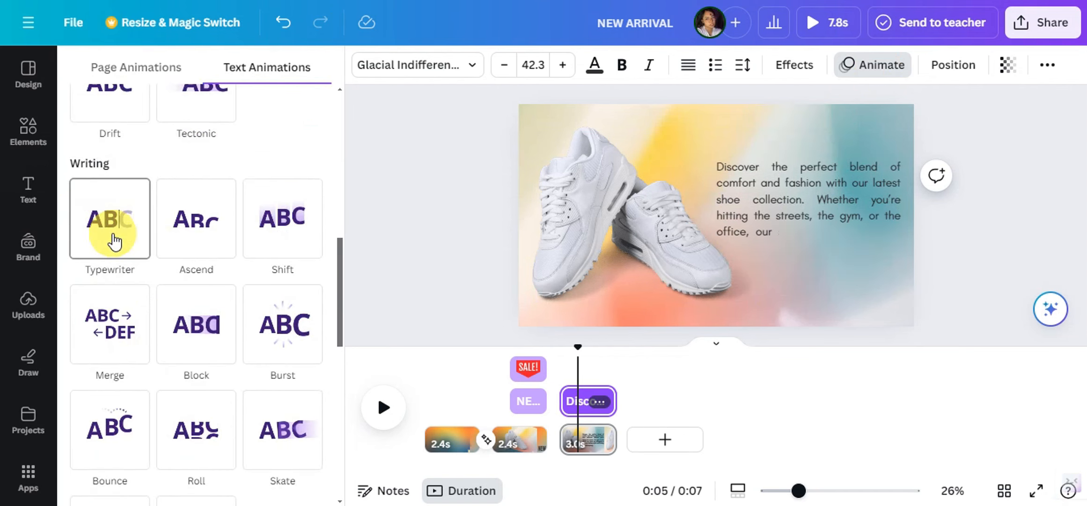
{"action": "mouse_move", "coordinate": [561, 401]}
{"action": "left_mouse_down"}
{"action": "mouse_move", "coordinate": [577, 406]}
{"action": "mouse_move", "coordinate": [568, 411]}
{"action": "left_mouse_up"}
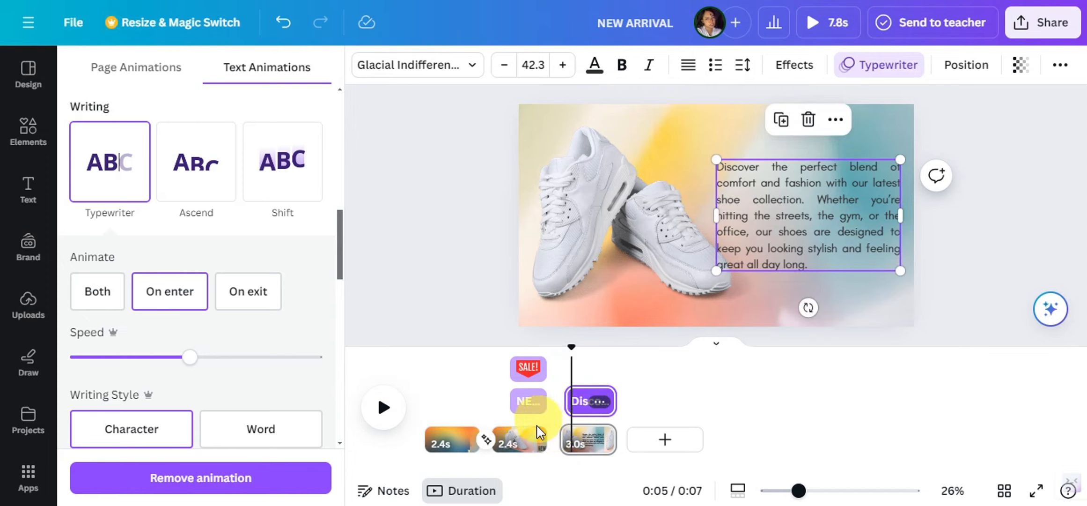
- Add a 1.2-second Match & Move transition between the second and third pages and preview it
{"action": "mouse_move", "coordinate": [558, 445]}
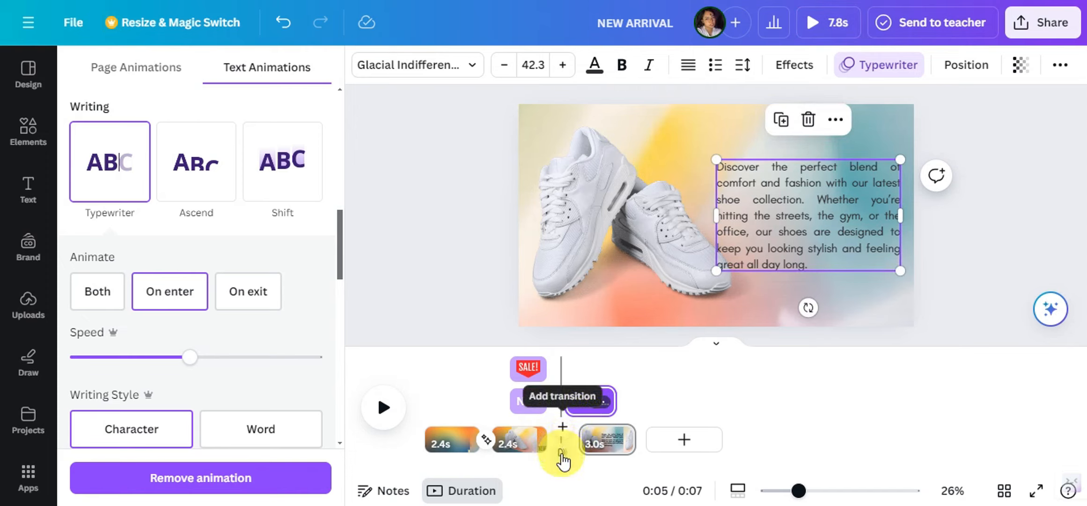
{"action": "left_click", "coordinate": [562, 458]}
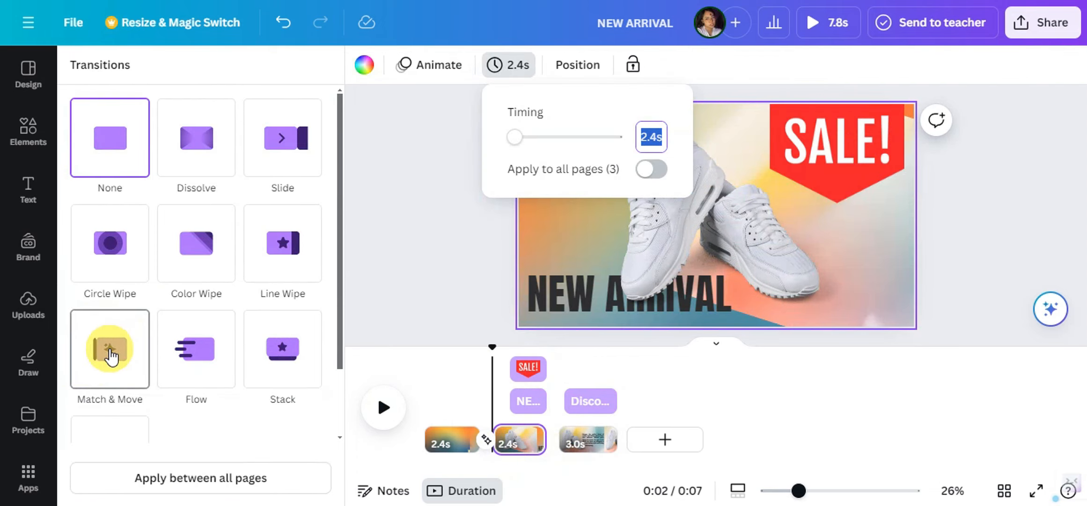
{"action": "left_click", "coordinate": [111, 356]}
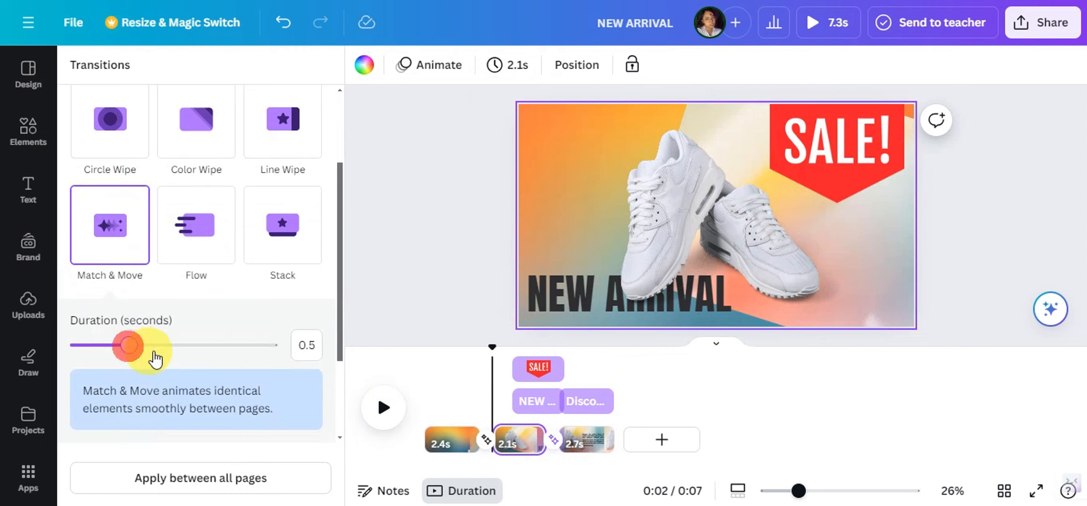
{"action": "left_click_drag", "start_coordinate": [154, 352], "coordinate": [227, 348]}
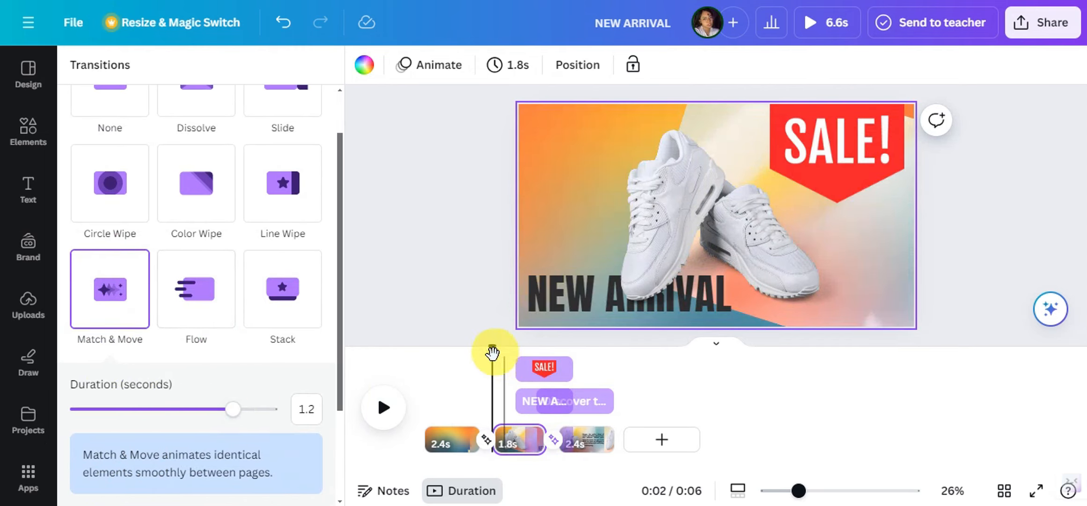
{"action": "key", "text": "space"}
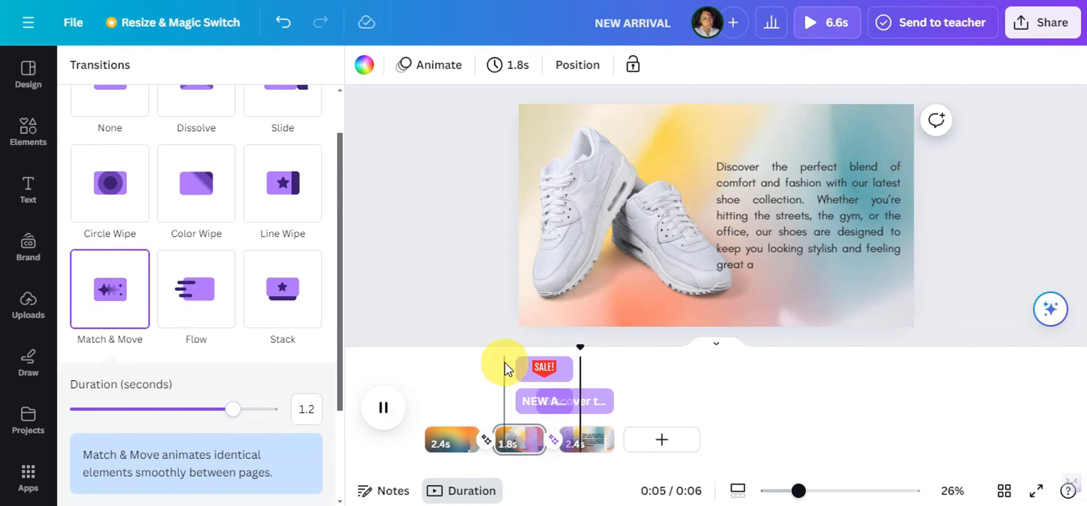
{"action": "left_click", "coordinate": [752, 257]}
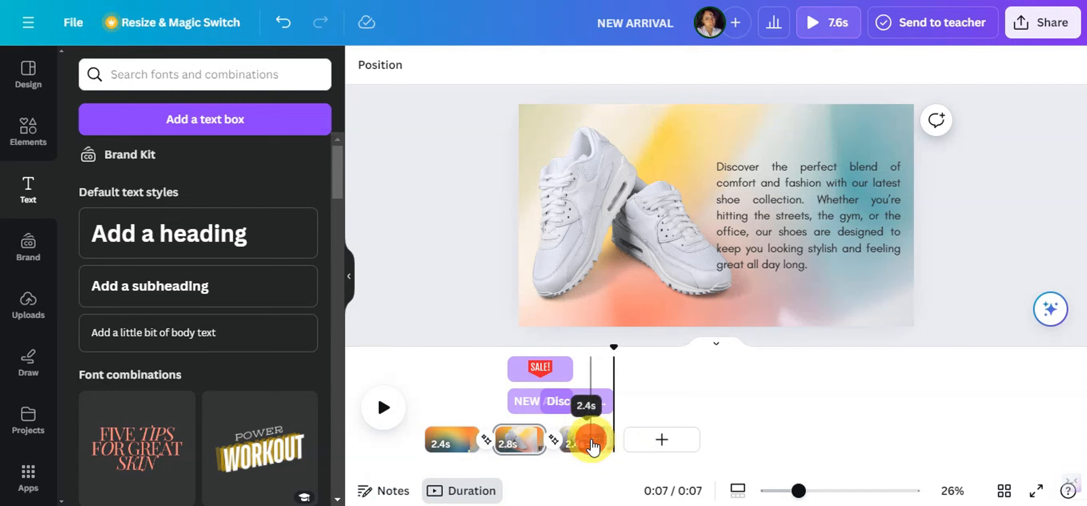
- Extend the third page's duration to 4.7 seconds
{"action": "left_click", "coordinate": [592, 443]}
{"action": "left_click_drag", "start_coordinate": [611, 441], "coordinate": [661, 441]}
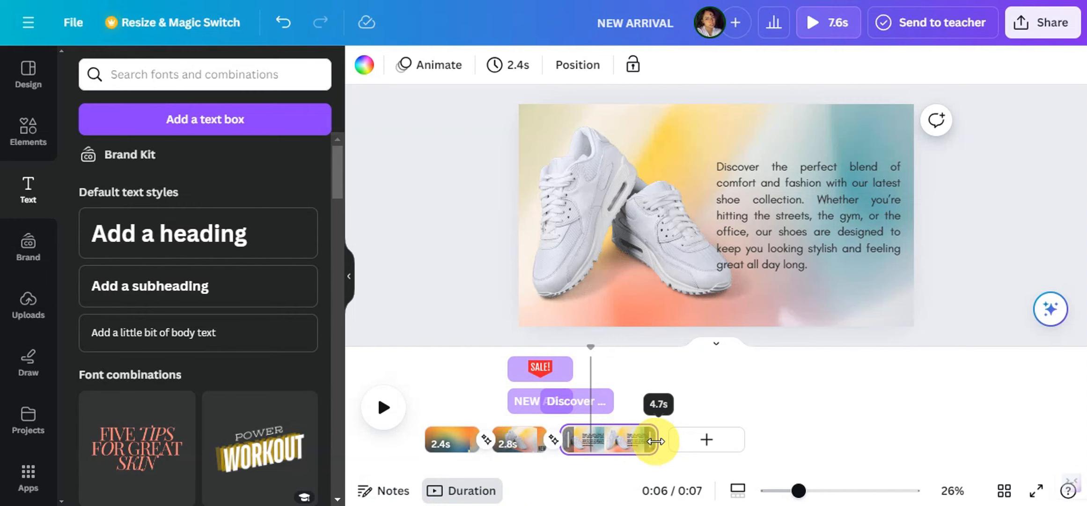
{"action": "left_click_drag", "start_coordinate": [655, 441], "coordinate": [656, 440]}
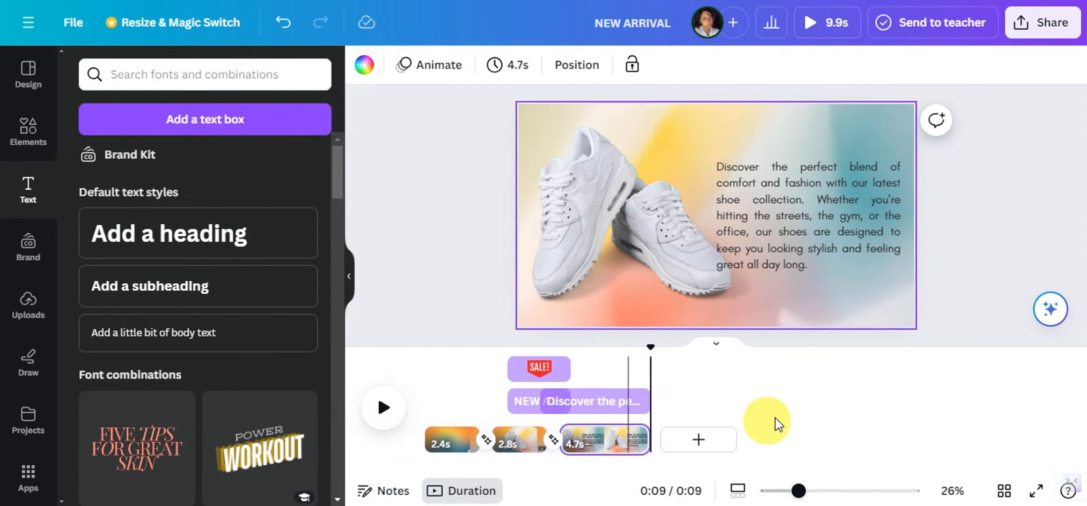
- Duplicate the second page and move the copy to the end of the timeline, after the description page
{"action": "left_click", "coordinate": [624, 447]}
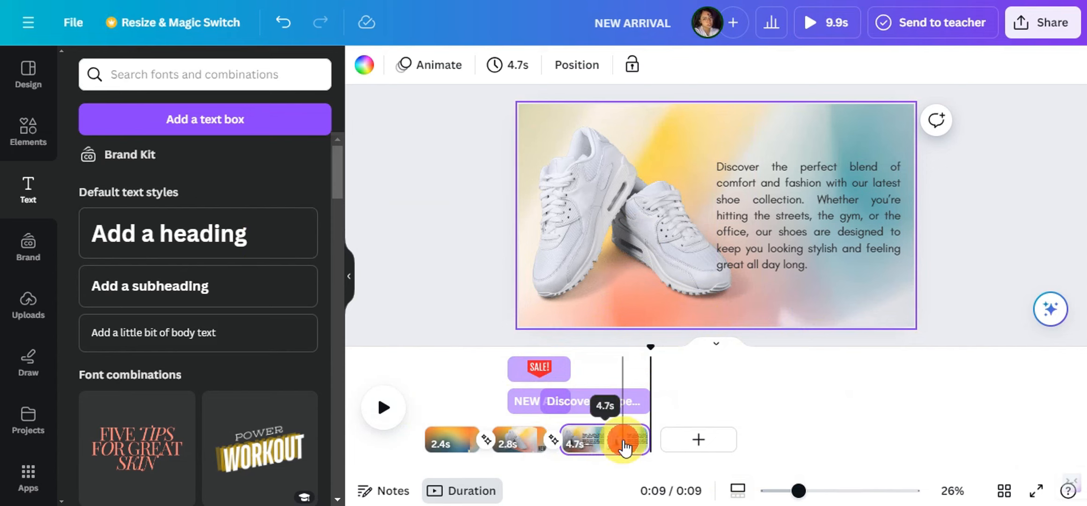
{"action": "right_click", "coordinate": [624, 447]}
{"action": "left_click", "coordinate": [503, 452]}
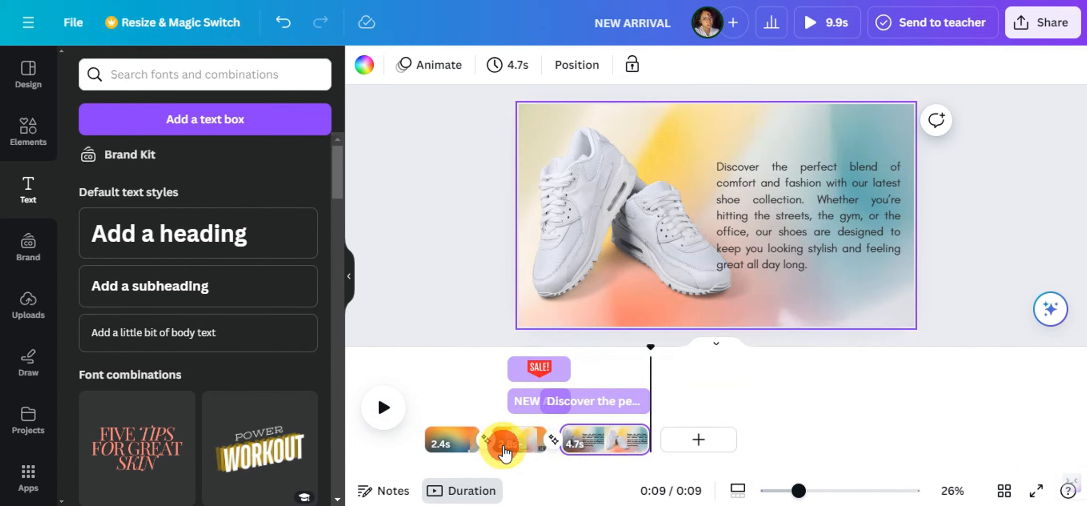
{"action": "left_click", "coordinate": [504, 444]}
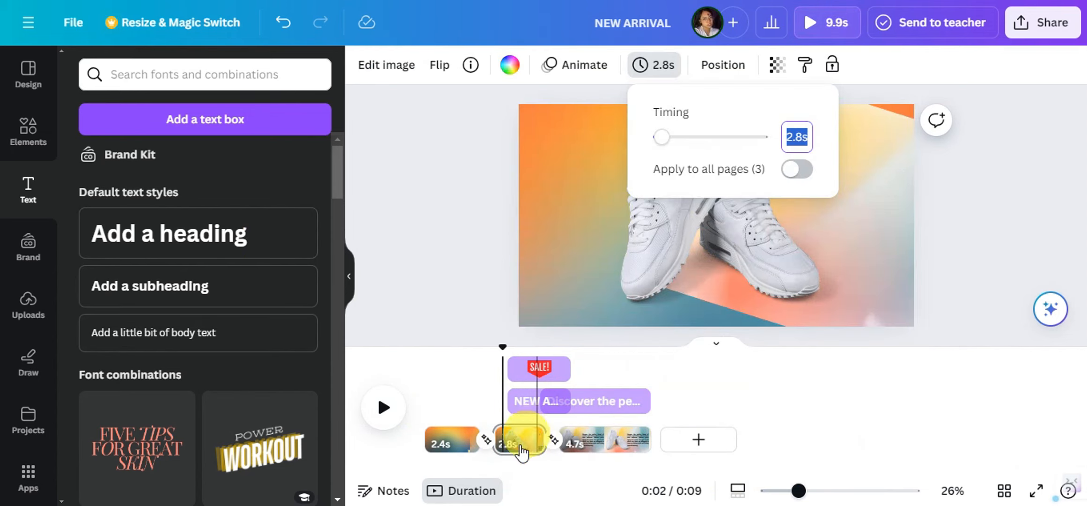
{"action": "right_click", "coordinate": [520, 450]}
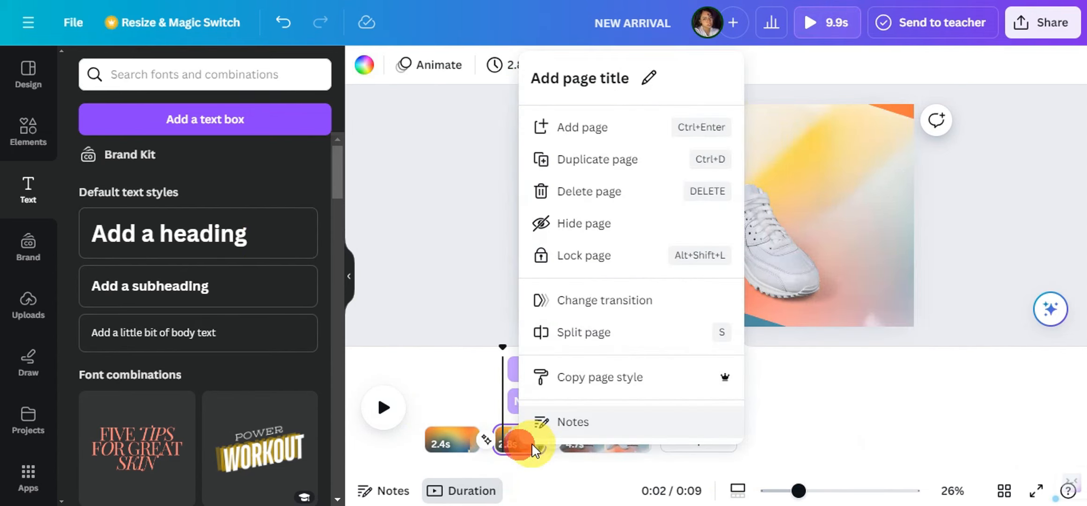
{"action": "left_click", "coordinate": [611, 170]}
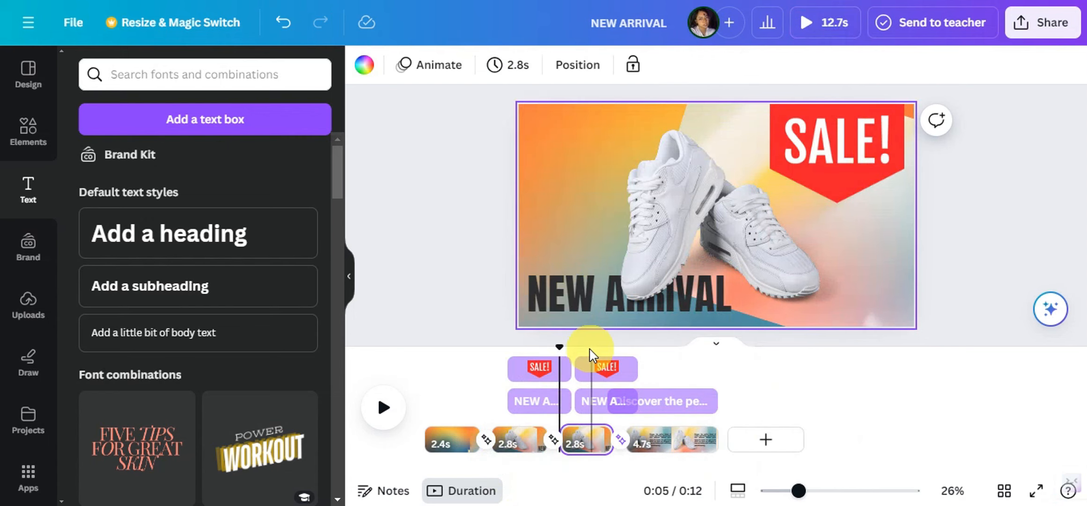
{"action": "left_click_drag", "start_coordinate": [584, 440], "coordinate": [717, 442]}
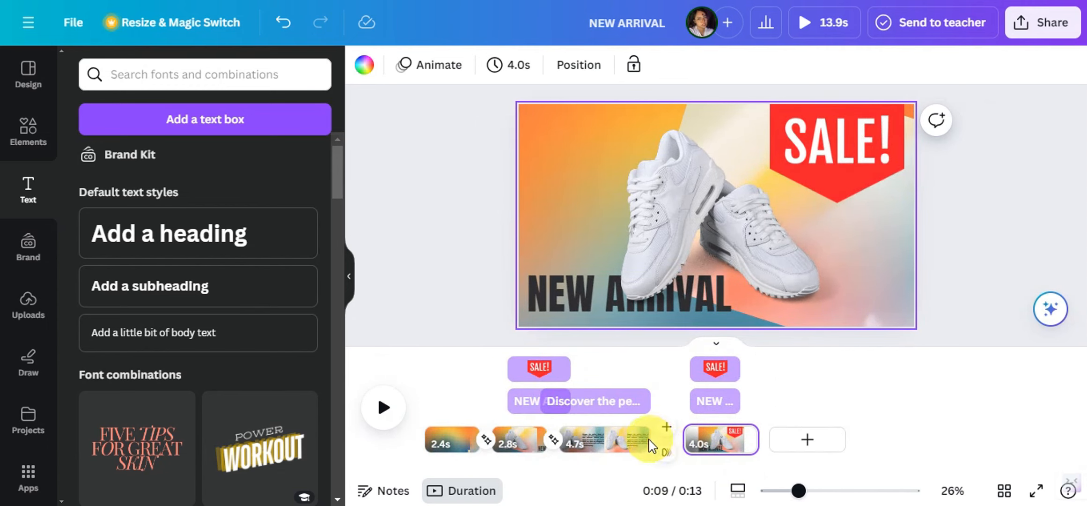
- Add a Match & Move transition between the description page and the fourth page, with a duration of 1.2 seconds
{"action": "left_click", "coordinate": [665, 458]}
{"action": "left_click", "coordinate": [118, 351]}
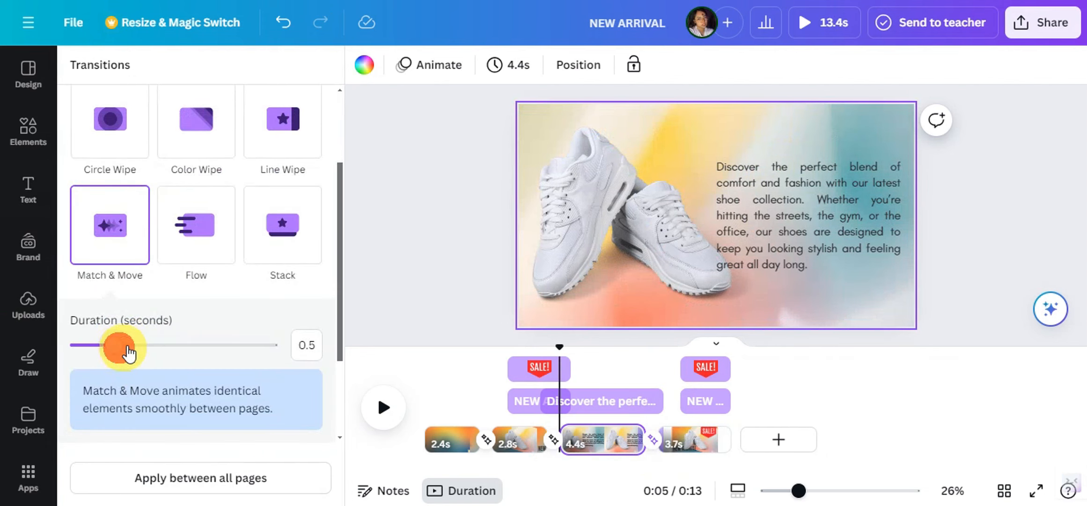
{"action": "left_click_drag", "start_coordinate": [129, 353], "coordinate": [209, 354]}
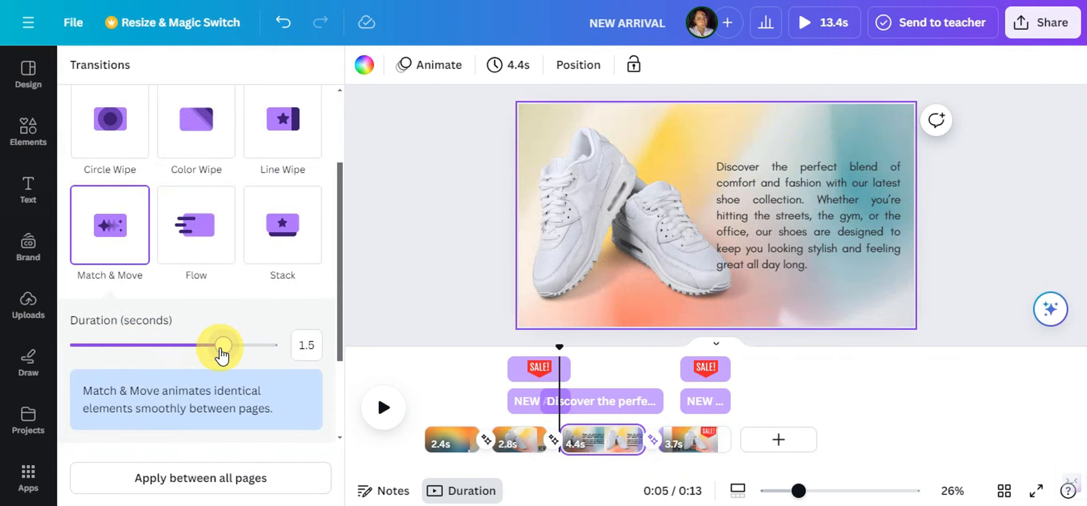
- Delete the NEW ARRIVAL heading and the SALE banner from the fourth page
{"action": "left_click", "coordinate": [674, 444]}
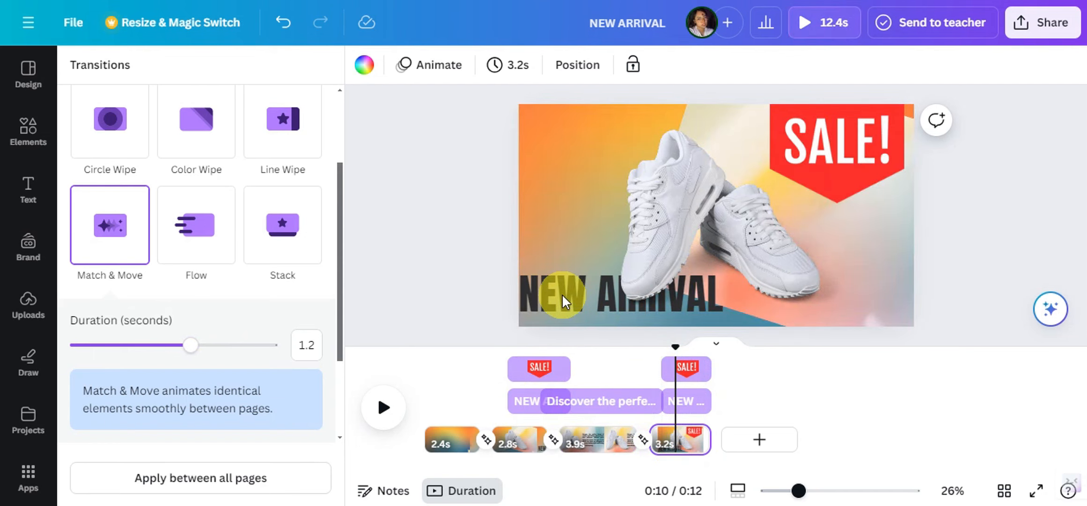
{"action": "left_click", "coordinate": [587, 295]}
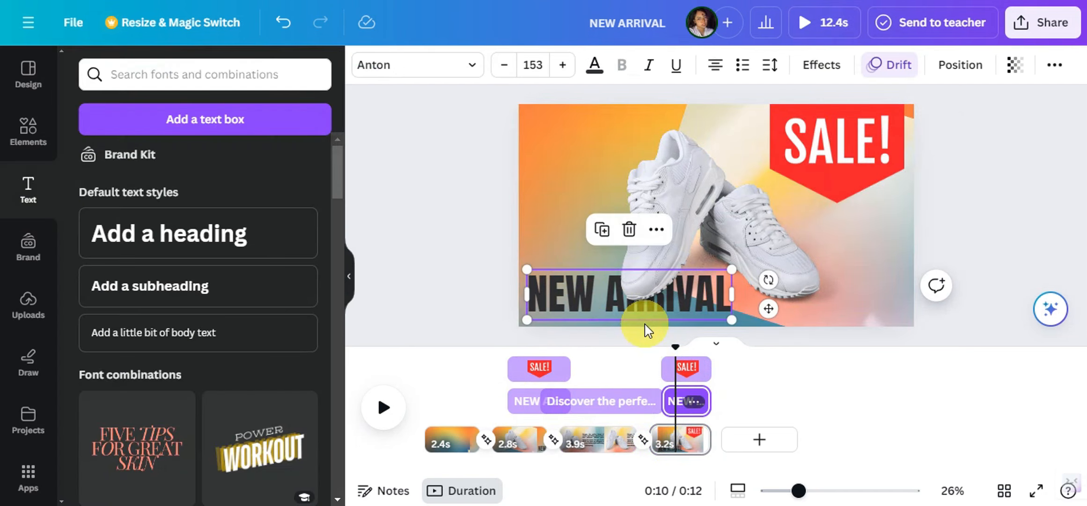
{"action": "left_click", "coordinate": [642, 306]}
{"action": "left_click", "coordinate": [592, 267]}
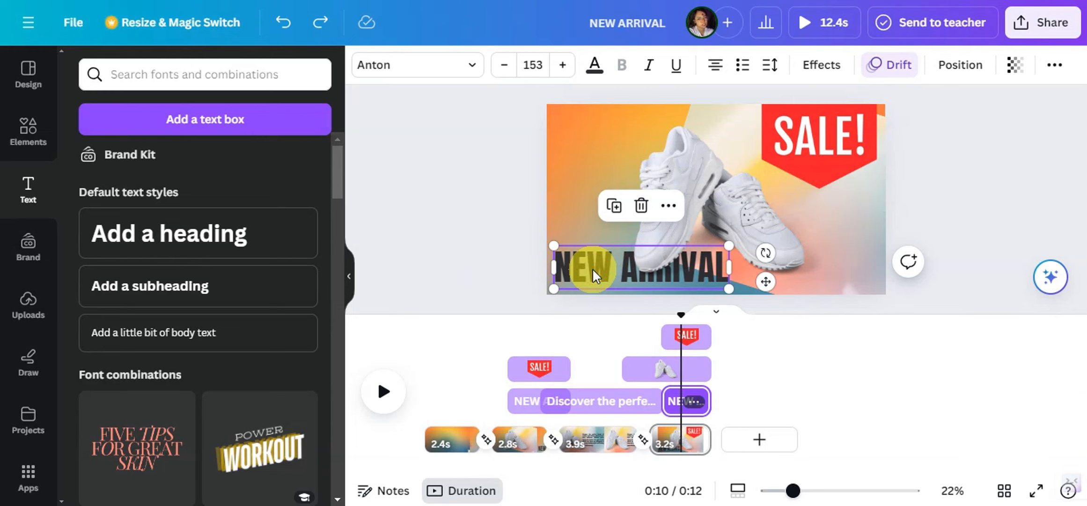
{"action": "key", "text": "Delete"}
{"action": "key", "text": "Delete"}
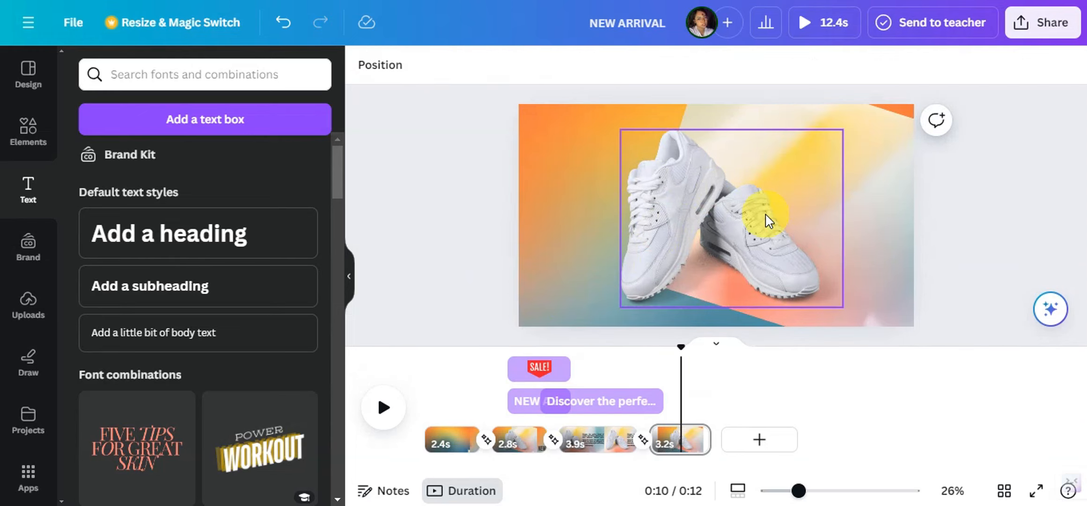
- Enlarge the fourth page's shoes image, place it over the right half of the page and preview the movement
{"action": "left_click_drag", "start_coordinate": [778, 236], "coordinate": [860, 211]}
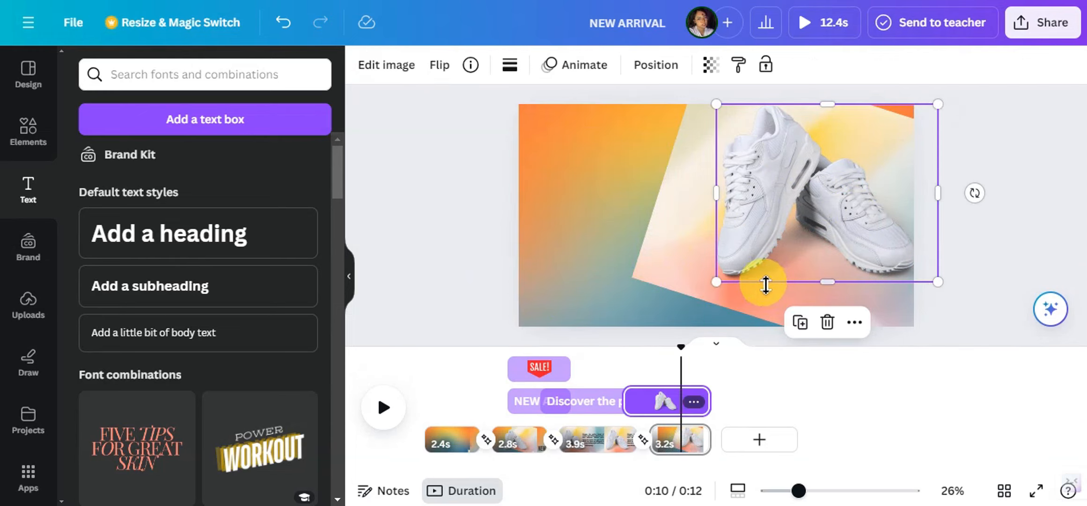
{"action": "left_click_drag", "start_coordinate": [721, 274], "coordinate": [670, 399]}
{"action": "left_click_drag", "start_coordinate": [790, 209], "coordinate": [844, 199]}
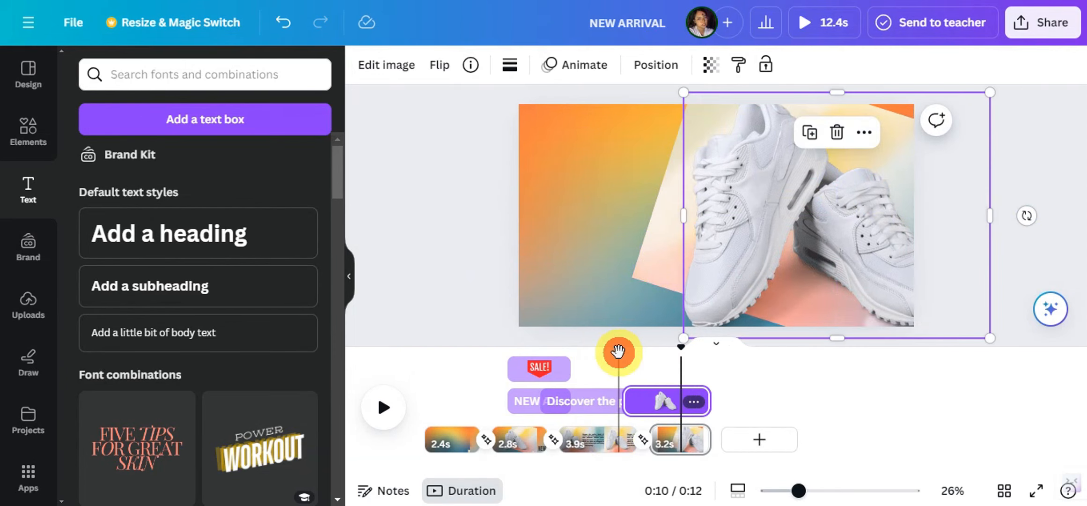
{"action": "left_click", "coordinate": [618, 351]}
{"action": "left_click", "coordinate": [614, 359]}
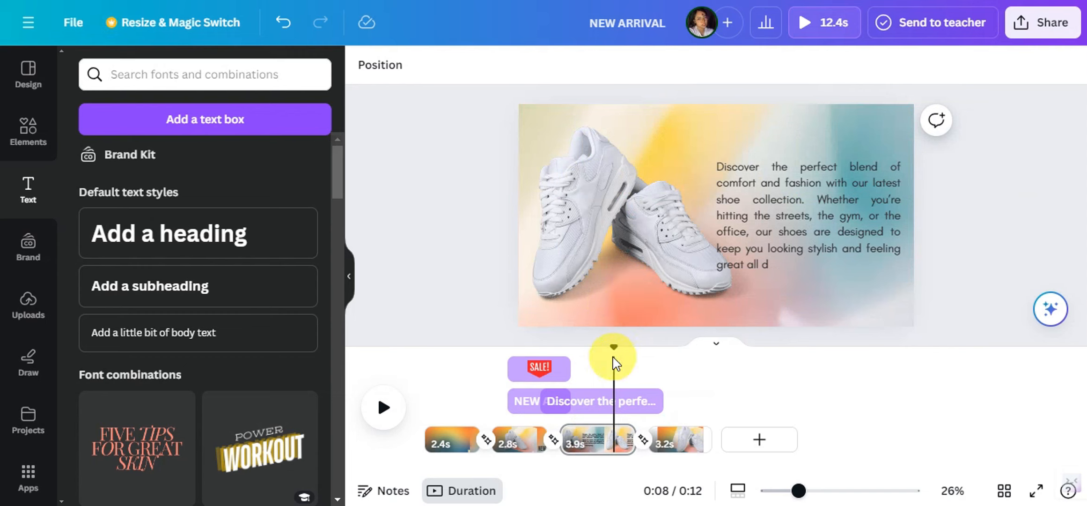
{"action": "left_click_drag", "start_coordinate": [616, 345], "coordinate": [687, 351]}
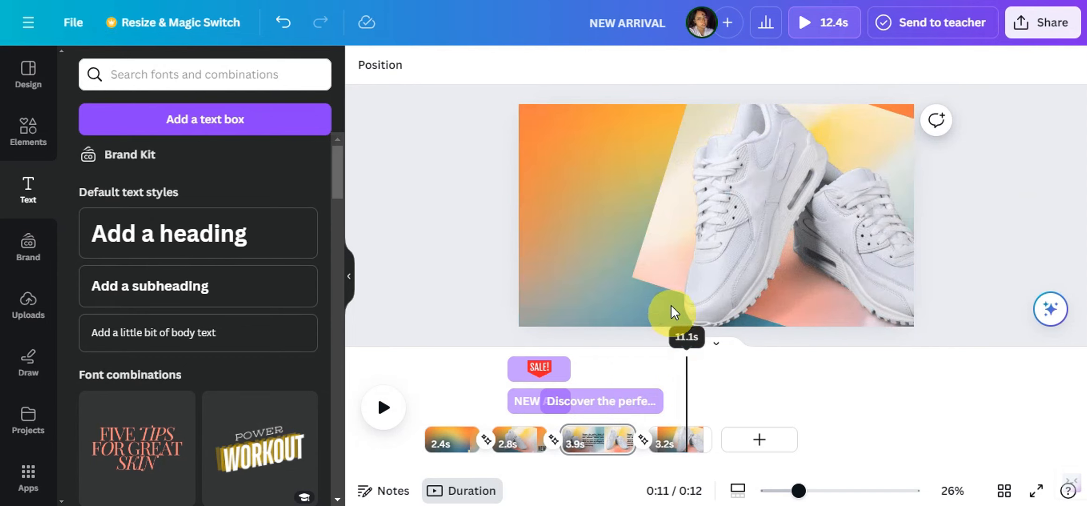
- Move and rotate the pale gradient image behind the shoes so it covers the left side of the fourth page
{"action": "left_click_drag", "start_coordinate": [660, 262], "coordinate": [352, 256]}
{"action": "left_click_drag", "start_coordinate": [784, 323], "coordinate": [609, 178]}
{"action": "left_click", "coordinate": [1081, 435]}
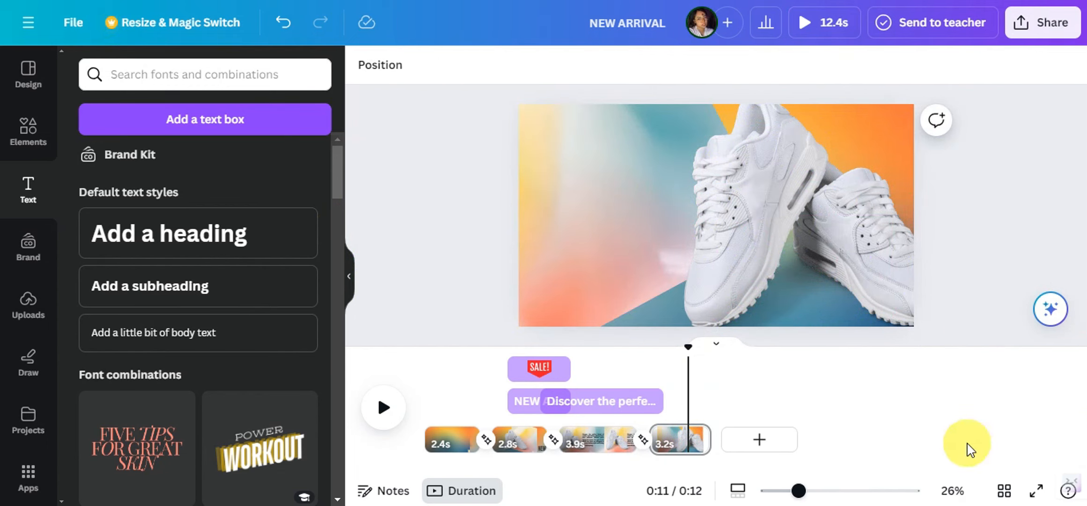
- Search the graphics library for BUY NOW, replacing the earlier search term
{"action": "left_click", "coordinate": [14, 141]}
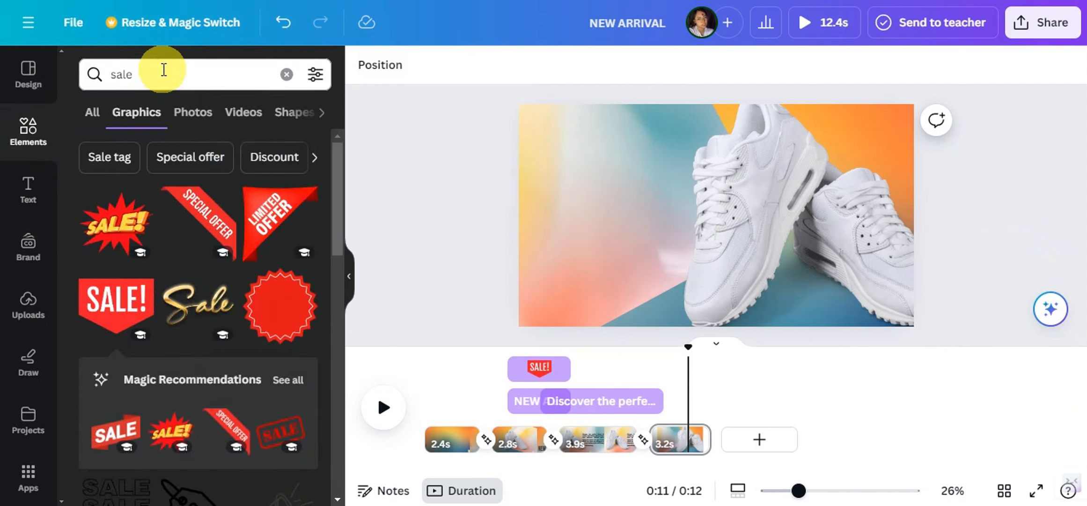
{"action": "left_click", "coordinate": [161, 71]}
{"action": "key", "text": "BackSpace"}
{"action": "key", "text": "BackSpace"}
{"action": "key", "text": "BackSpace"}
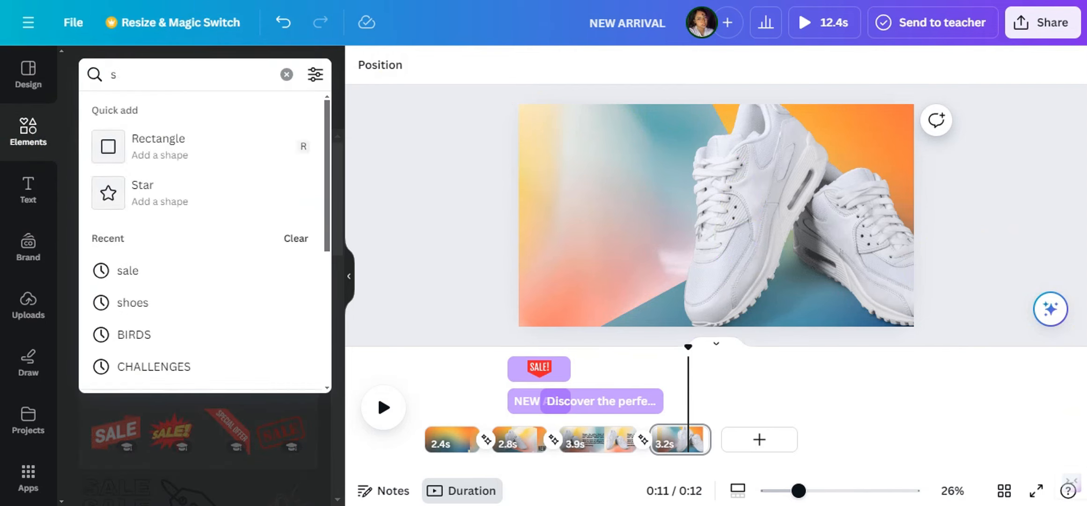
{"action": "type", "text": "BUY NOW"}
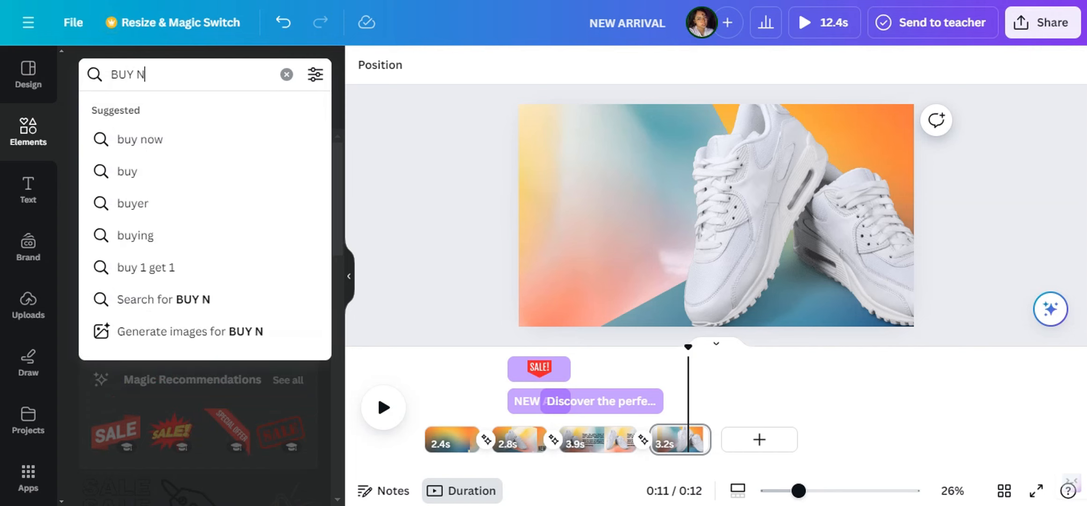
{"action": "key", "text": "Return"}
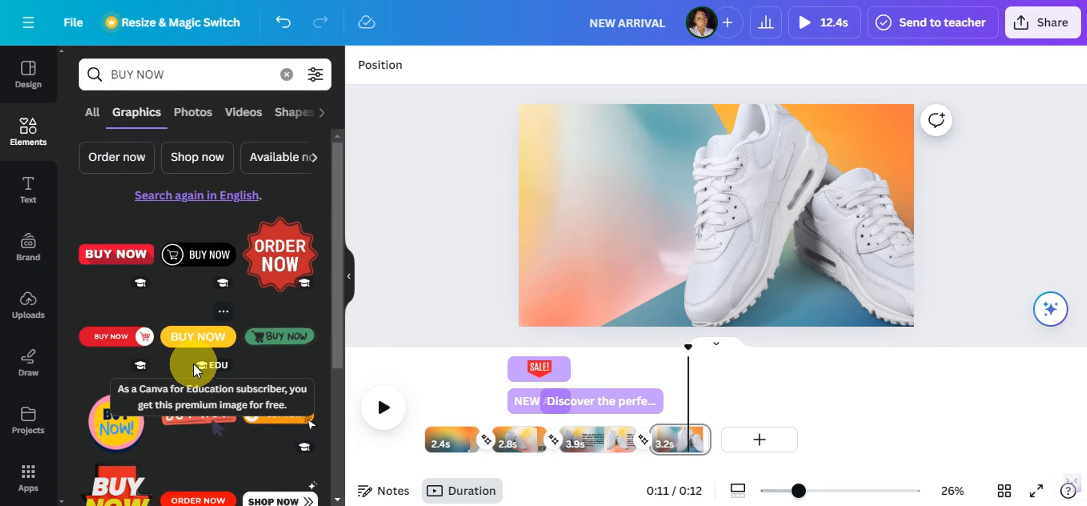
- Add the handwritten Order Now graphic to the fourth page and place it in the empty area beside the shoes
{"action": "scroll", "coordinate": [190, 295], "scroll_direction": "down", "scroll_amount": 6}
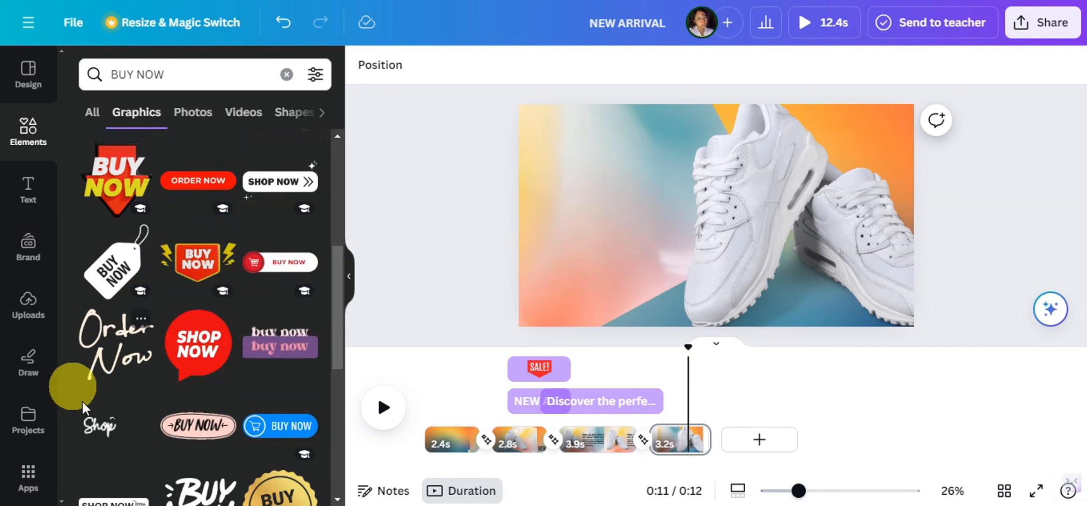
{"action": "scroll", "coordinate": [111, 372], "scroll_direction": "down", "scroll_amount": 2}
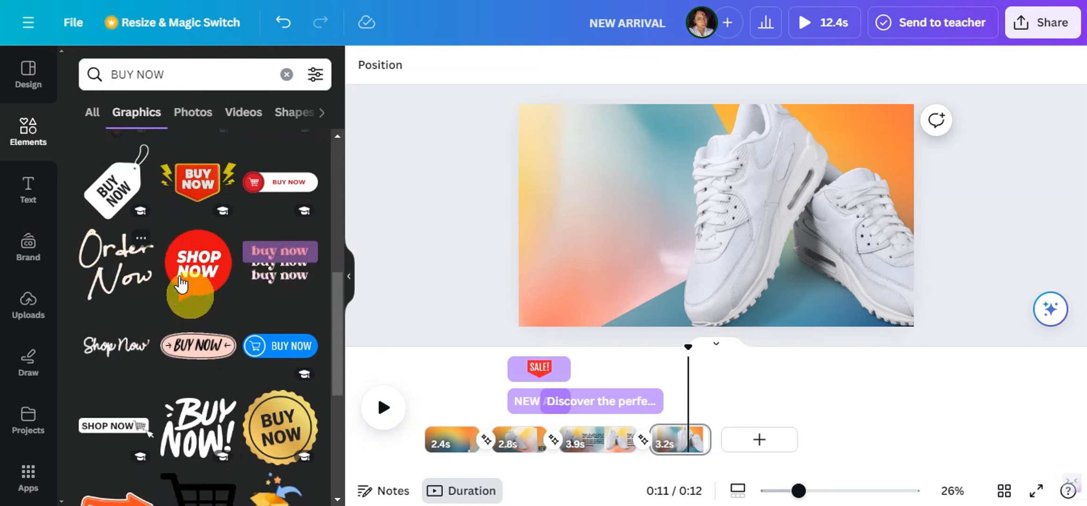
{"action": "left_click", "coordinate": [113, 266]}
{"action": "left_click_drag", "start_coordinate": [732, 256], "coordinate": [581, 206]}
{"action": "left_click_drag", "start_coordinate": [613, 211], "coordinate": [592, 217]}
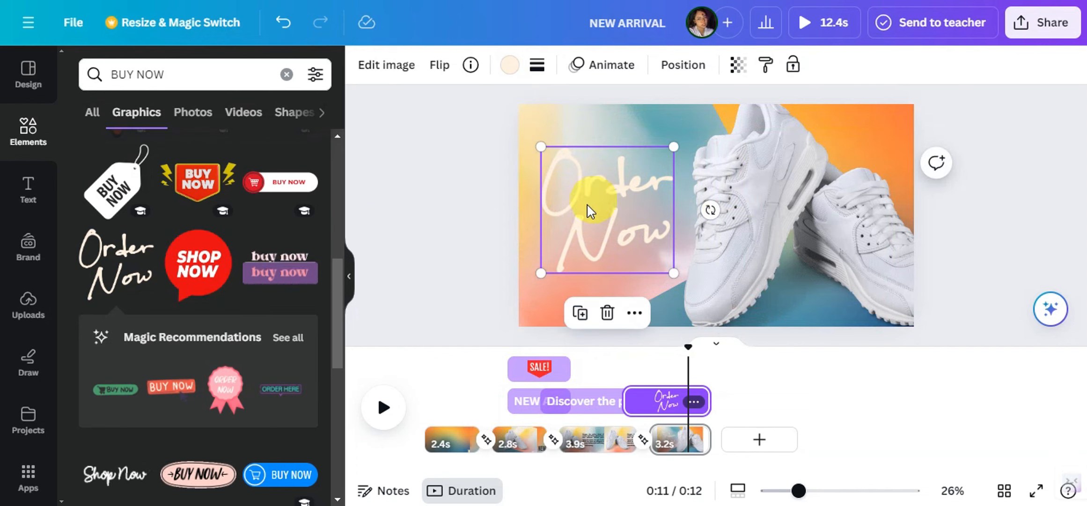
- Recolour the Order Now graphic with the near-black document colour and preview the start of the fourth page
{"action": "left_click", "coordinate": [510, 71]}
{"action": "left_click", "coordinate": [132, 172]}
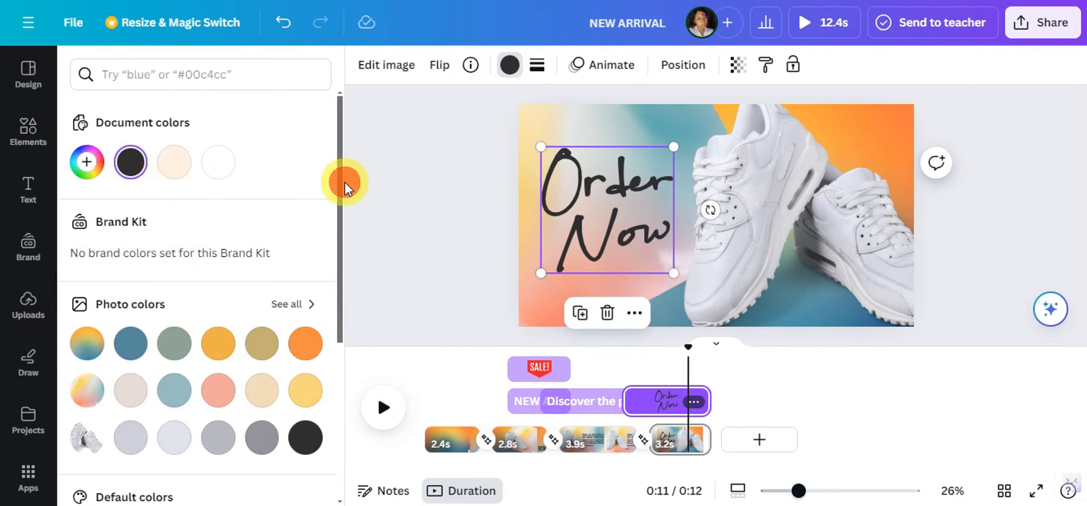
{"action": "left_click_drag", "start_coordinate": [621, 353], "coordinate": [669, 362]}
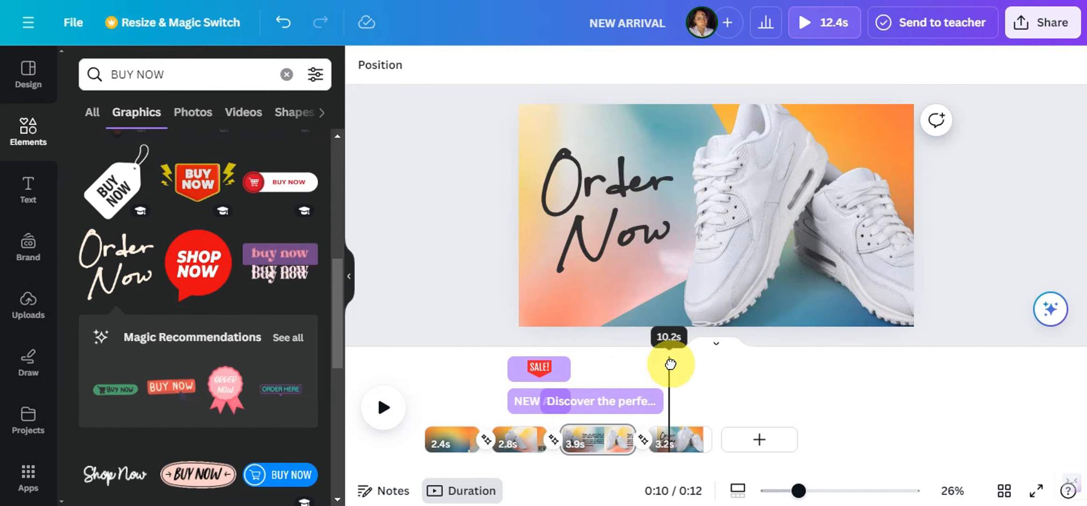
- Show the timing of the Order Now graphic and trim its start to about the 10.2 s playhead, after the fourth page's transition
{"action": "left_click", "coordinate": [582, 194]}
{"action": "right_click", "coordinate": [582, 193]}
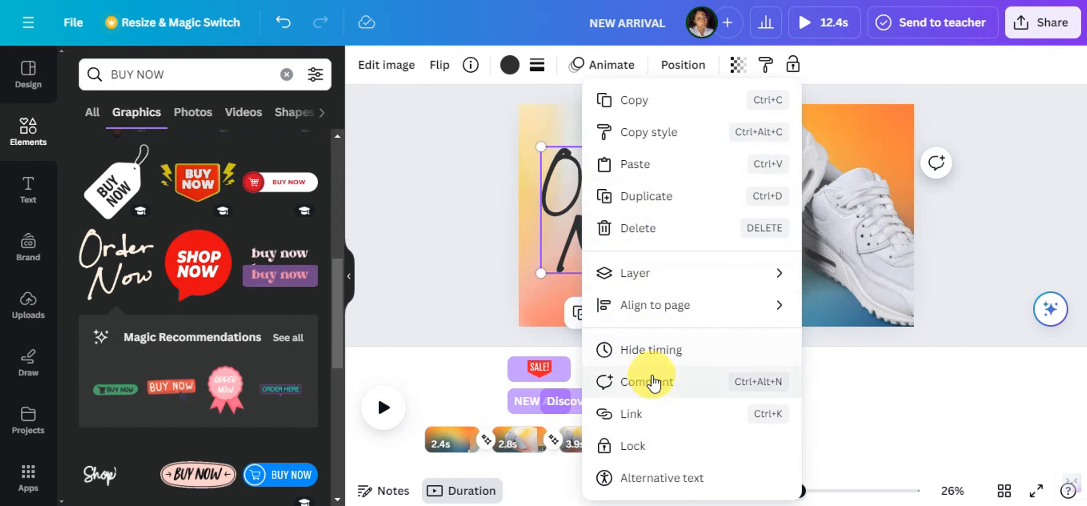
{"action": "left_click", "coordinate": [455, 339]}
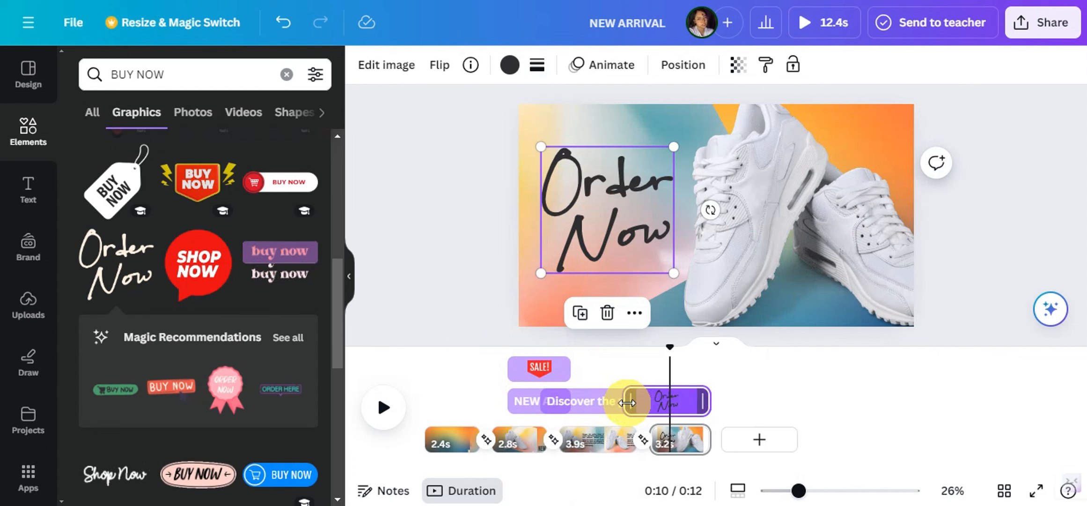
{"action": "left_click_drag", "start_coordinate": [627, 403], "coordinate": [671, 411]}
{"action": "left_click", "coordinate": [694, 408]}
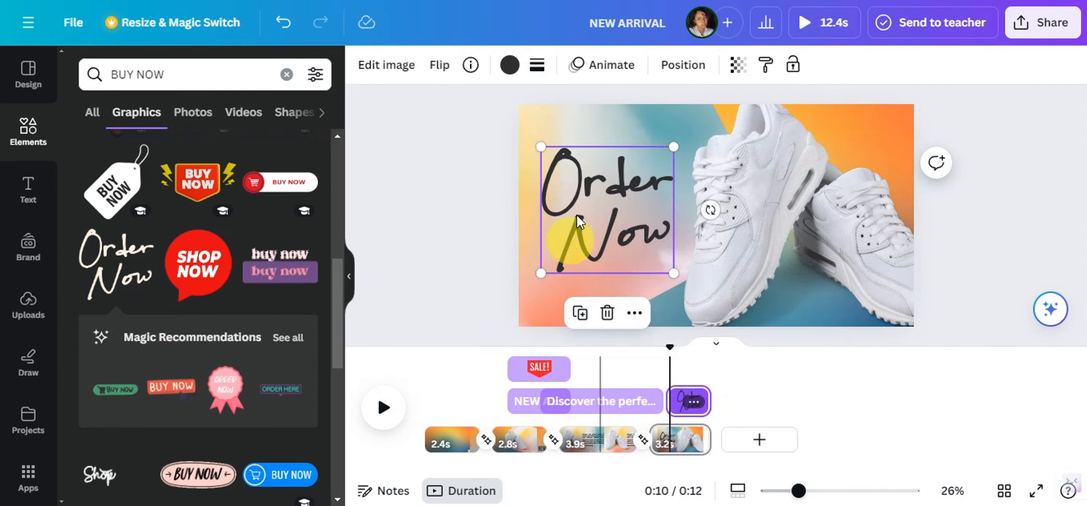
- Apply the Pop animation on enter to the Order Now graphic, increase its speed, and preview the transition into the fourth page
{"action": "left_click", "coordinate": [617, 70]}
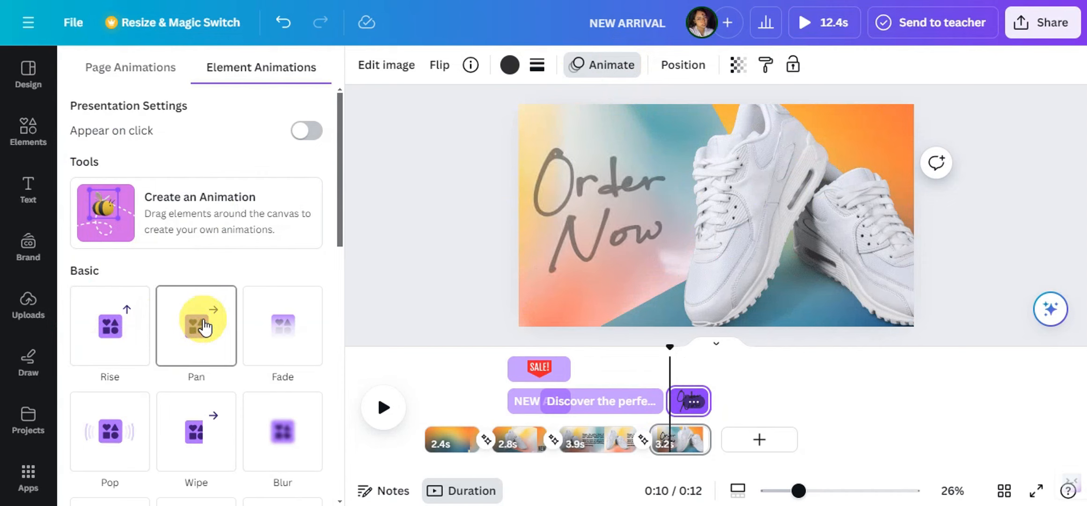
{"action": "scroll", "coordinate": [204, 318], "scroll_direction": "down", "scroll_amount": 2}
{"action": "scroll", "coordinate": [194, 358], "scroll_direction": "down", "scroll_amount": 2}
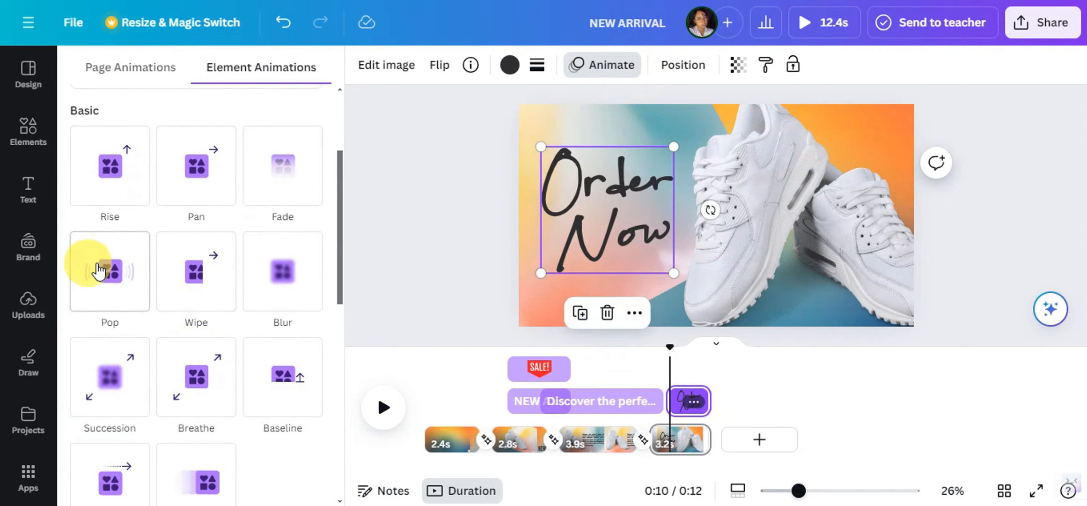
{"action": "scroll", "coordinate": [111, 271], "scroll_direction": "down", "scroll_amount": 2}
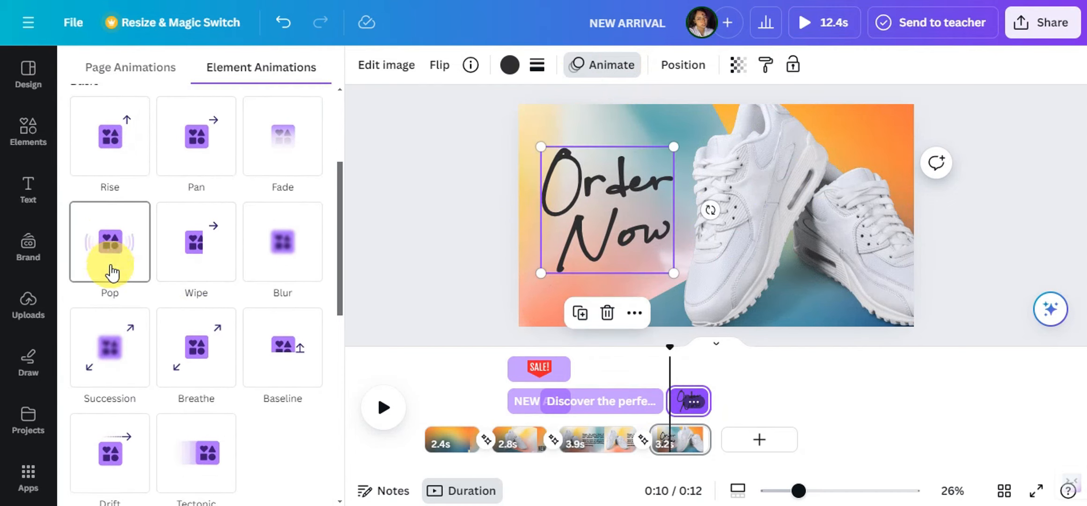
{"action": "left_click", "coordinate": [99, 208]}
{"action": "scroll", "coordinate": [260, 256], "scroll_direction": "down", "scroll_amount": 4}
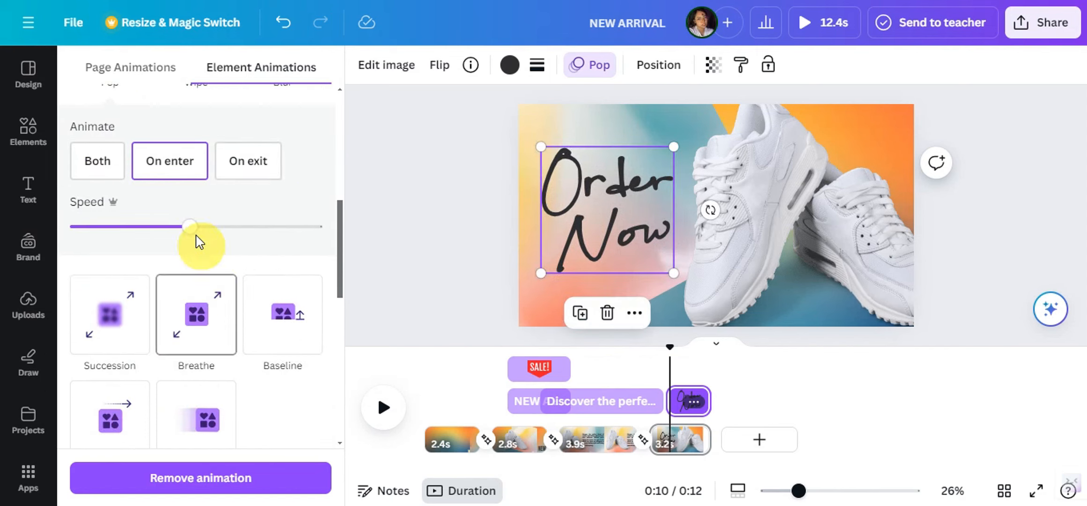
{"action": "left_click_drag", "start_coordinate": [291, 245], "coordinate": [266, 234]}
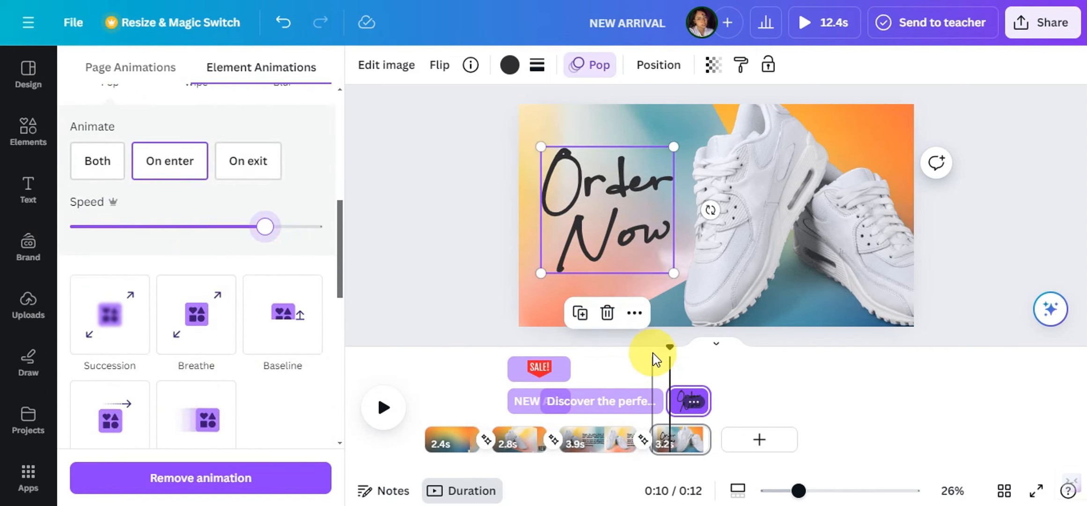
{"action": "key", "text": "space"}
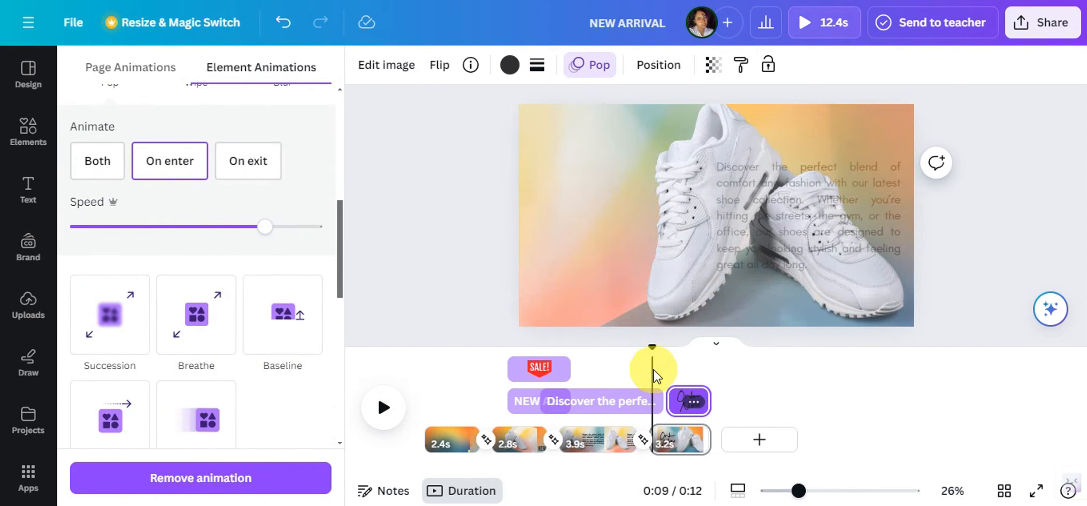
{"action": "left_click", "coordinate": [669, 439]}
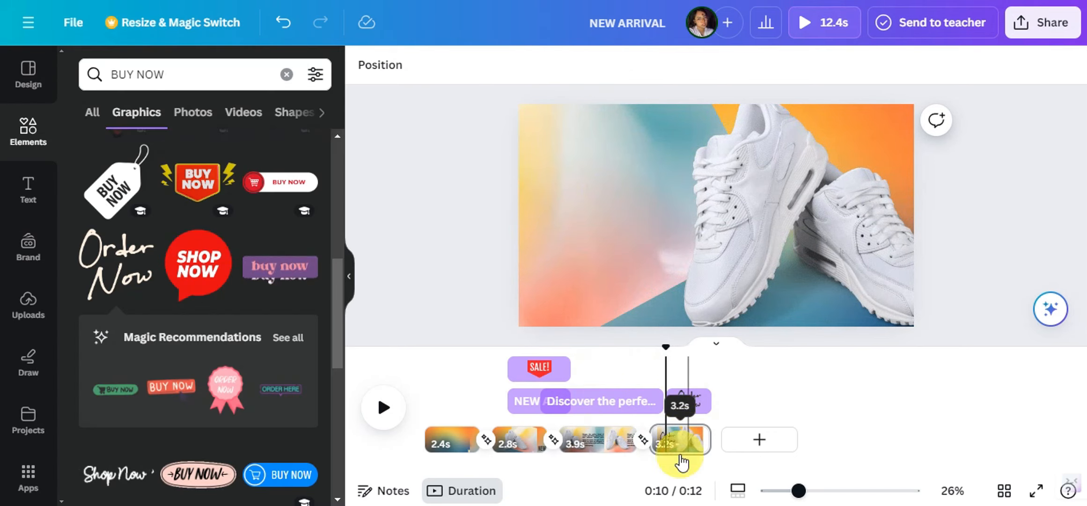
- Apply the Breathe photo animation with the Rotate motion effect to the pale gradient image on the fourth page and preview the ending
{"action": "left_click", "coordinate": [574, 219]}
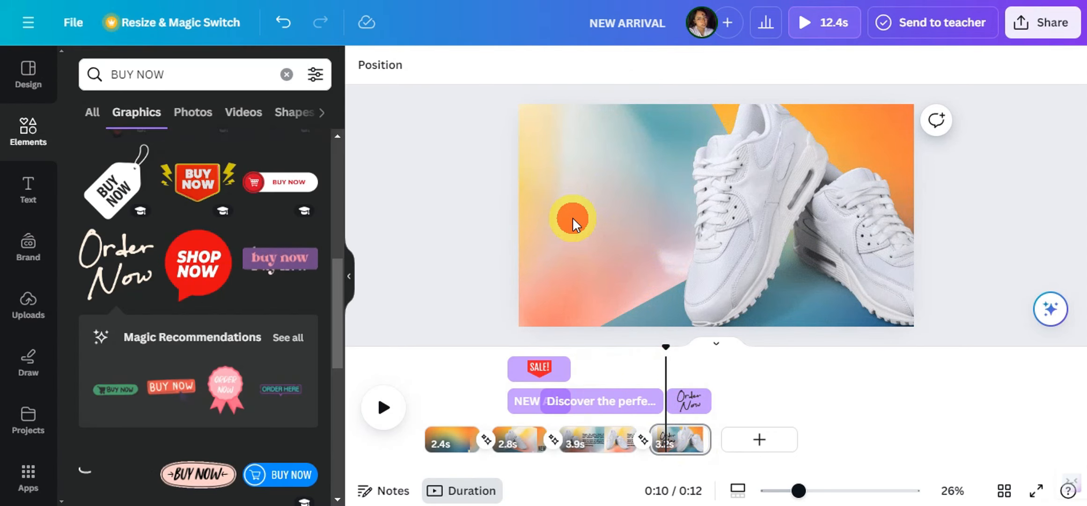
{"action": "right_click", "coordinate": [560, 320]}
{"action": "key", "text": "Escape"}
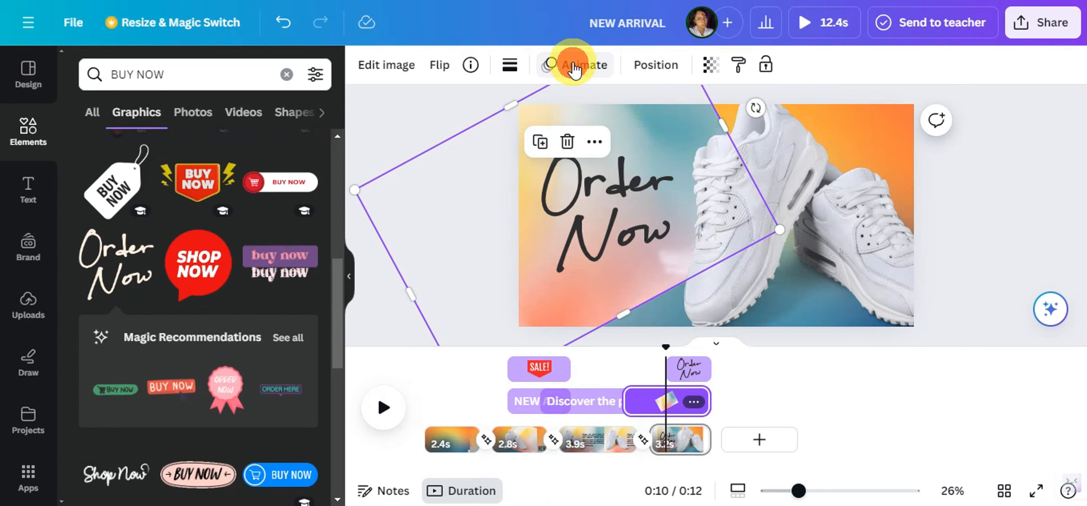
{"action": "left_click", "coordinate": [572, 63]}
{"action": "scroll", "coordinate": [192, 244], "scroll_direction": "down", "scroll_amount": 3}
{"action": "scroll", "coordinate": [206, 290], "scroll_direction": "down", "scroll_amount": 5}
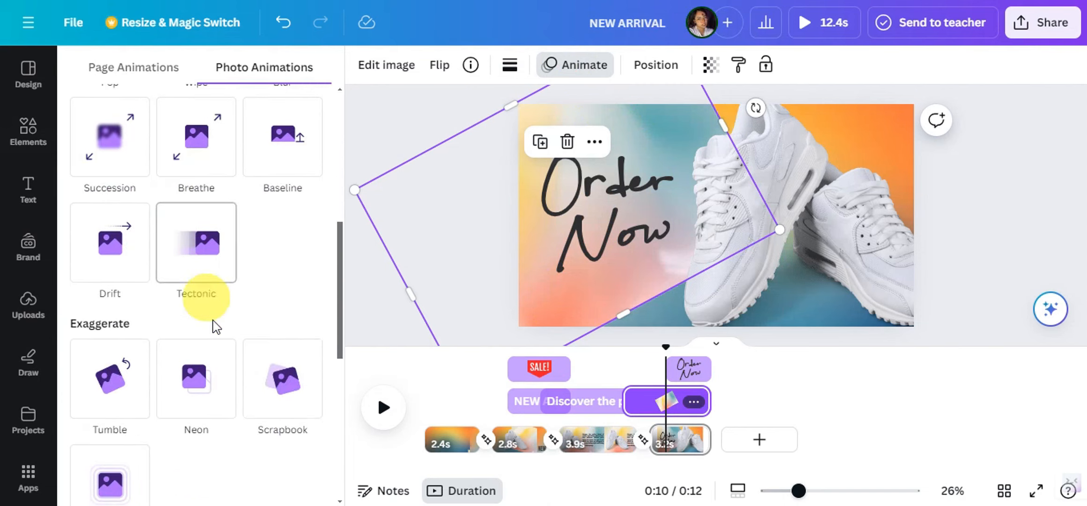
{"action": "scroll", "coordinate": [250, 329], "scroll_direction": "up", "scroll_amount": 7}
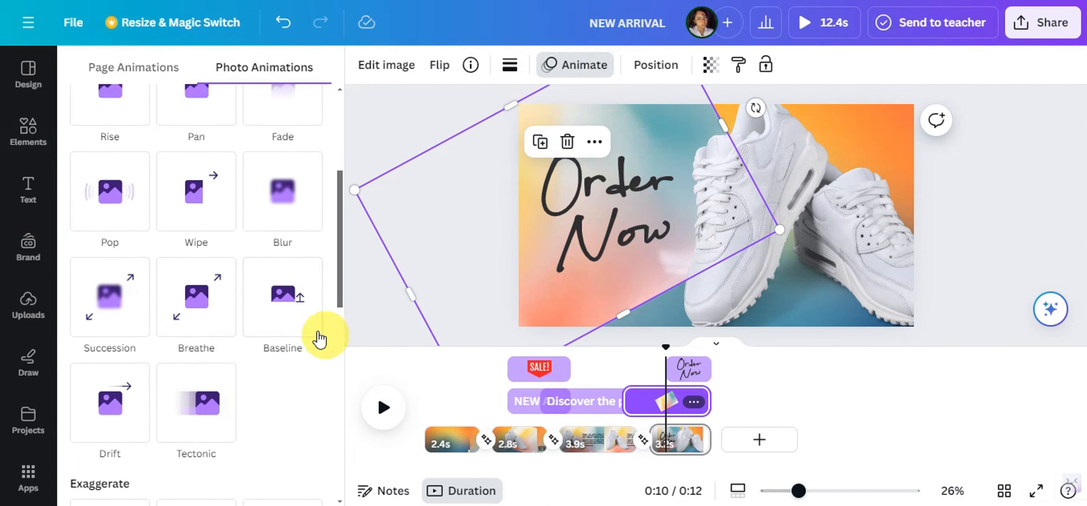
{"action": "scroll", "coordinate": [194, 355], "scroll_direction": "down", "scroll_amount": 10}
{"action": "left_click", "coordinate": [109, 262]}
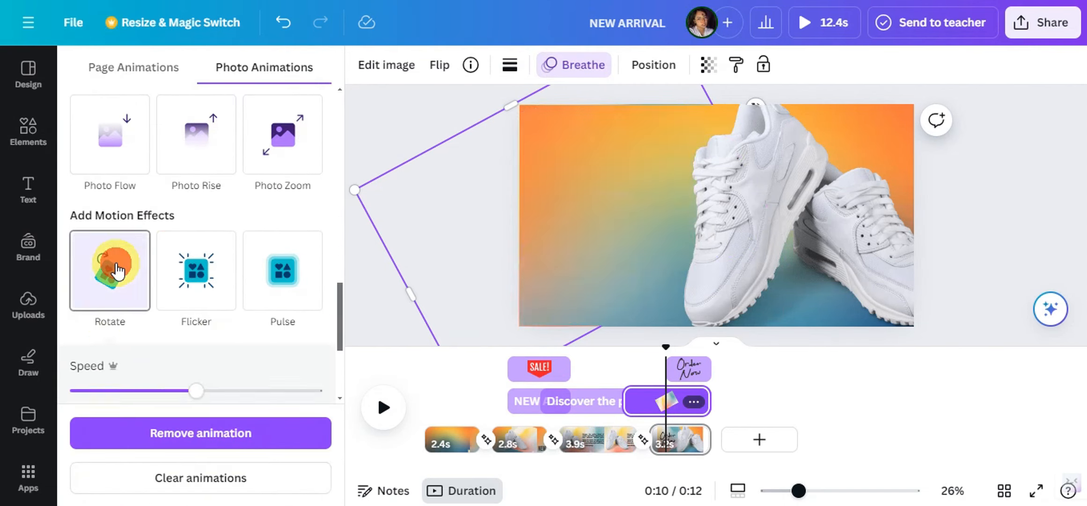
{"action": "left_click", "coordinate": [614, 352]}
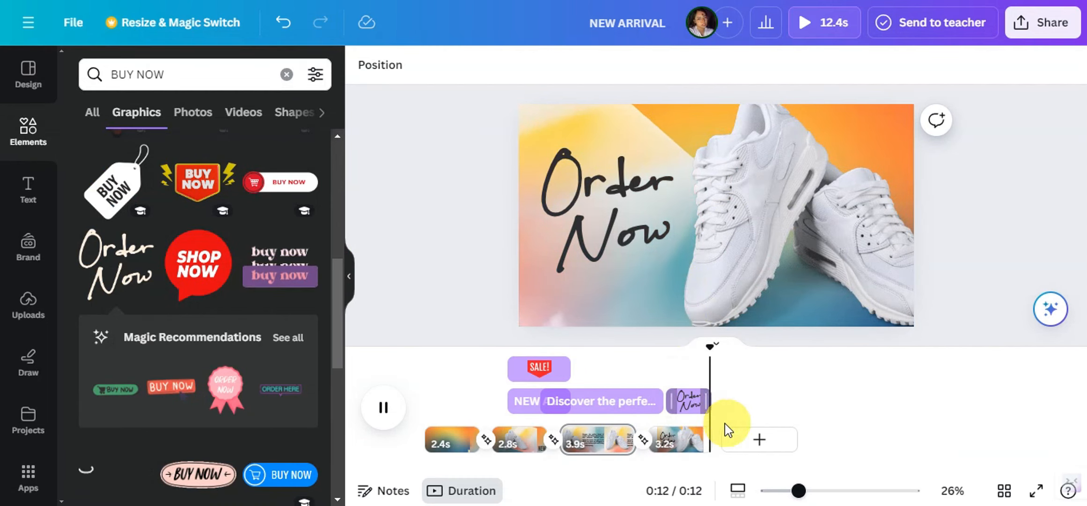
{"action": "left_click", "coordinate": [624, 355]}
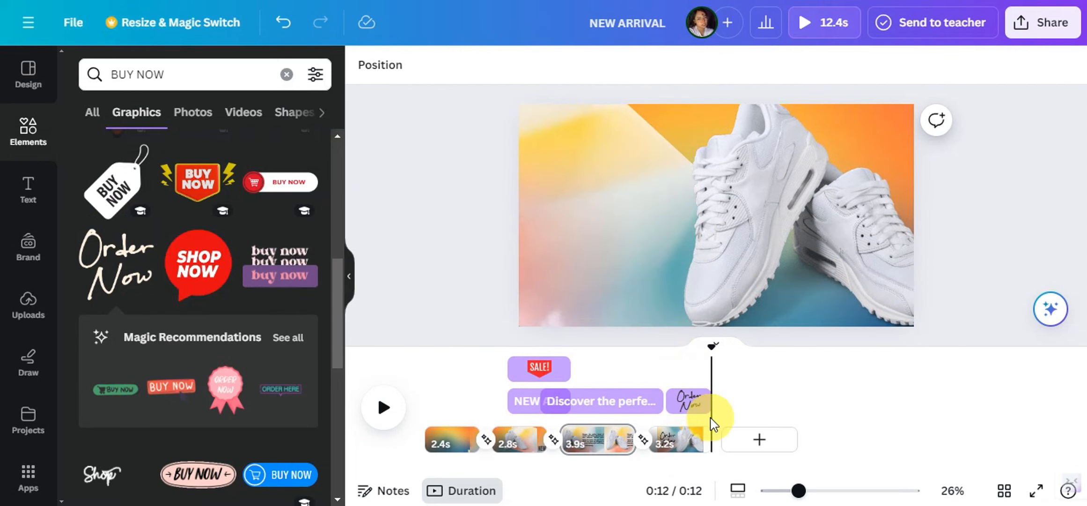
{"action": "left_click", "coordinate": [759, 440]}
{"action": "key", "text": "ctrl+z"}
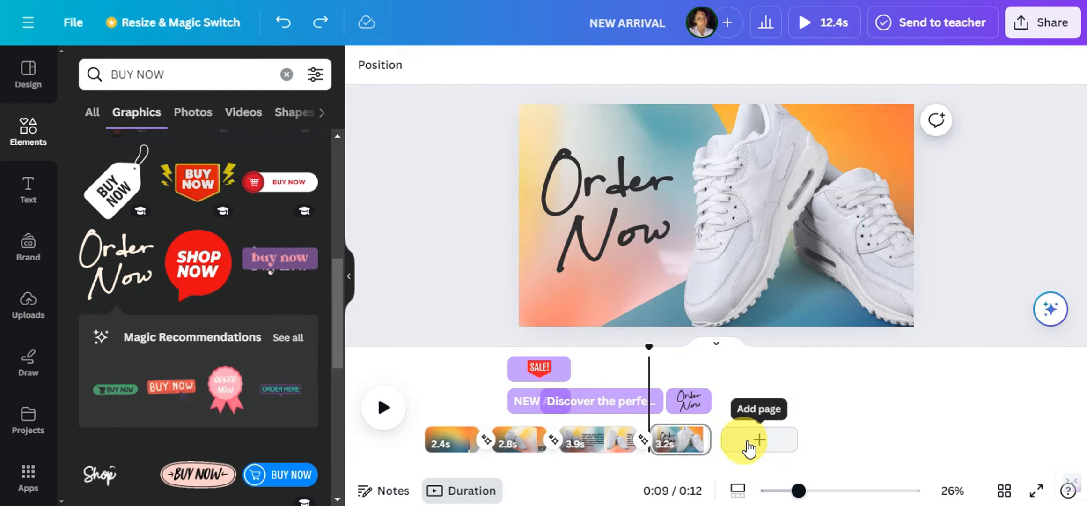
{"action": "right_click", "coordinate": [689, 443]}
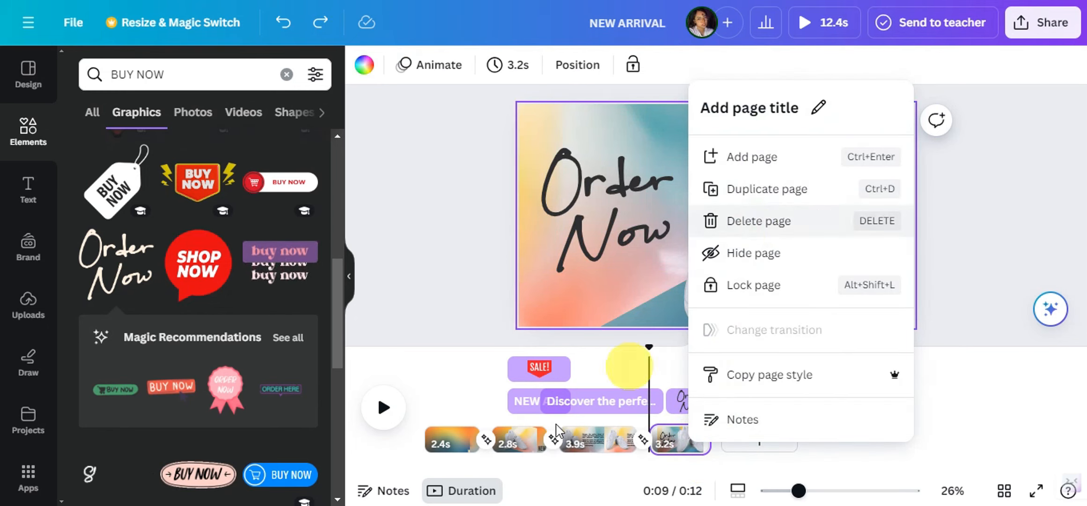
{"action": "left_click", "coordinate": [435, 433]}
- Duplicate the second page, move the copy to the end of the timeline as the fifth page, and preview the transition into it
{"action": "left_click", "coordinate": [514, 440]}
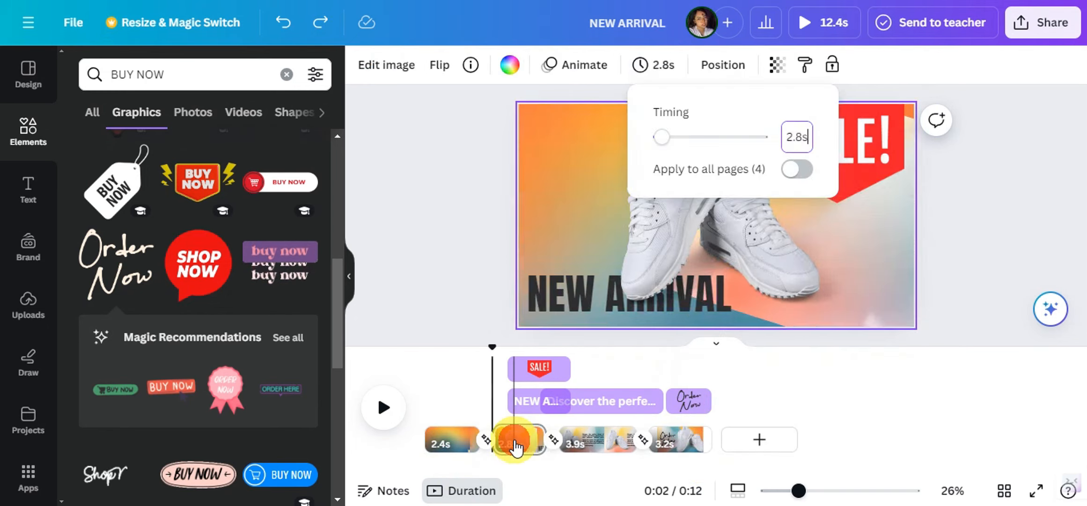
{"action": "right_click", "coordinate": [515, 445]}
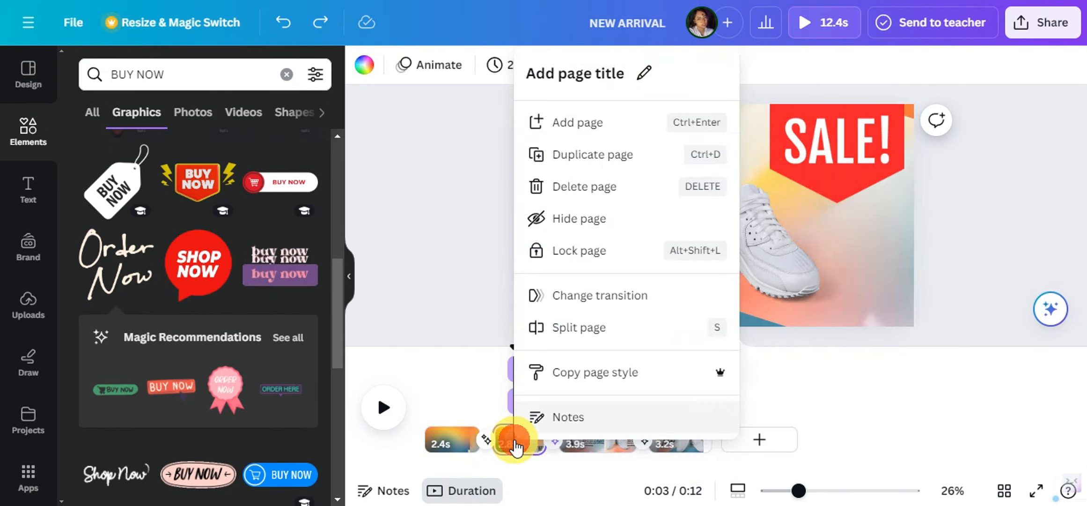
{"action": "left_click", "coordinate": [568, 160]}
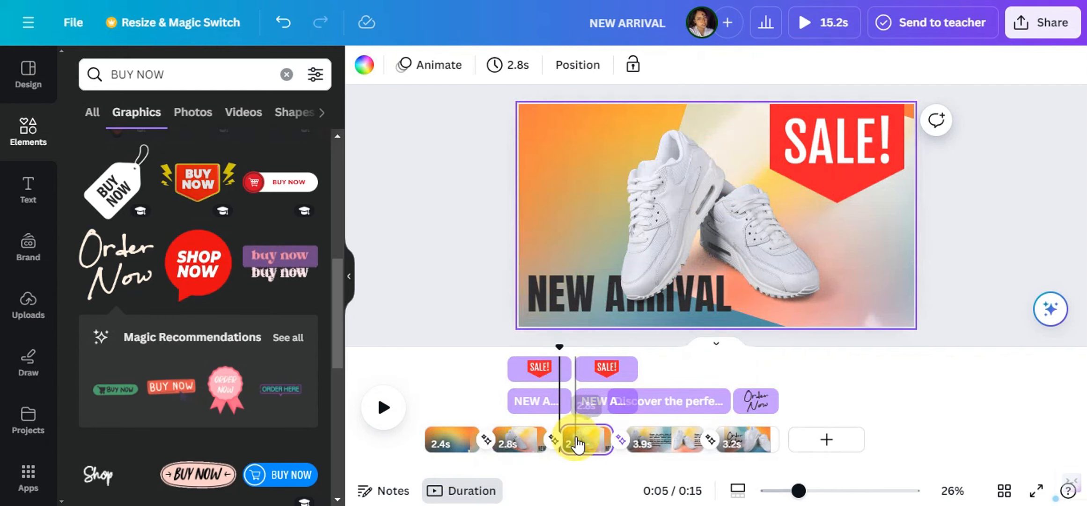
{"action": "left_click_drag", "start_coordinate": [594, 471], "coordinate": [786, 439]}
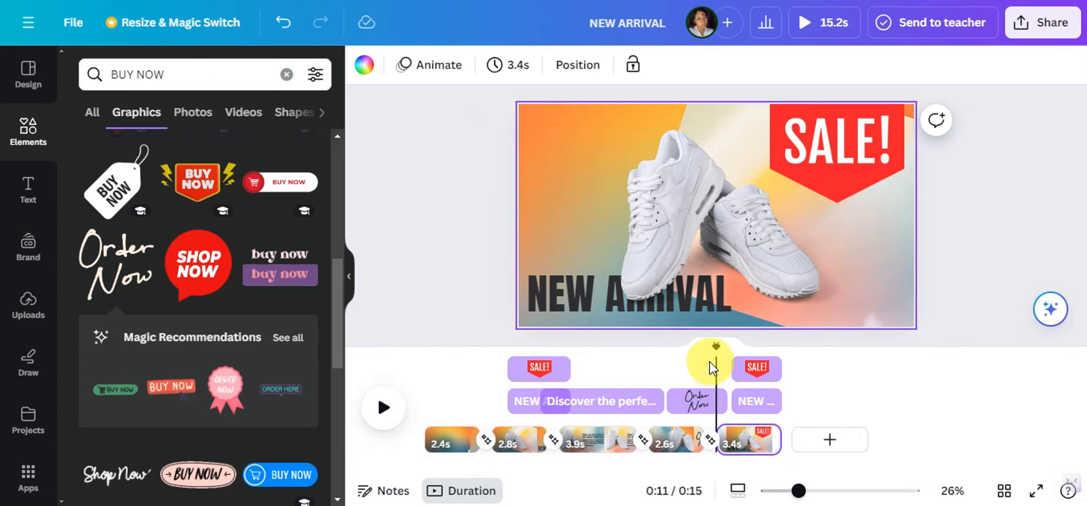
{"action": "left_click_drag", "start_coordinate": [708, 349], "coordinate": [698, 359]}
{"action": "key", "text": "space"}
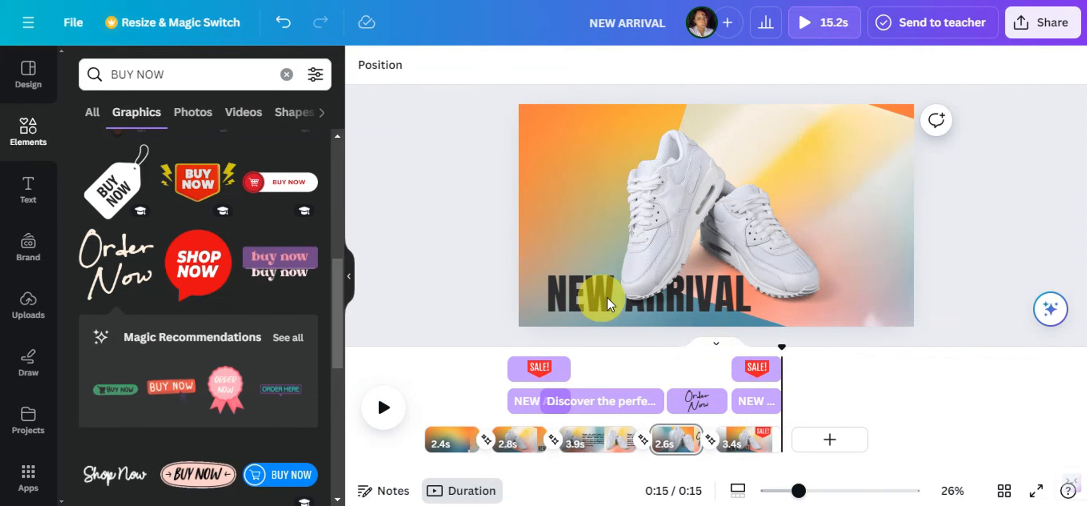
- Delete the NEW ARRIVAL text and the SALE banner from the last page
{"action": "left_click", "coordinate": [587, 293]}
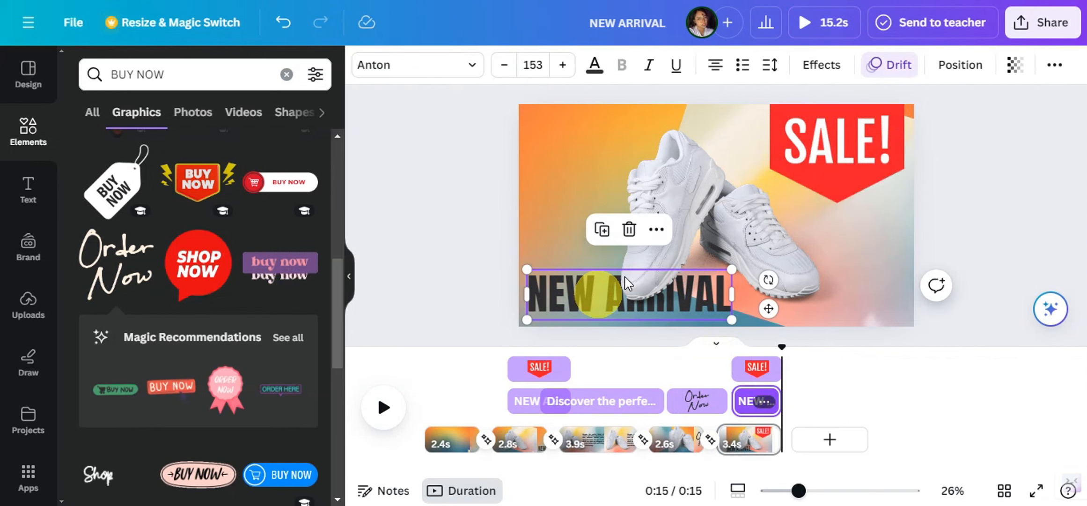
{"action": "key", "text": "Delete"}
{"action": "left_click", "coordinate": [874, 142]}
{"action": "key", "text": "Delete"}
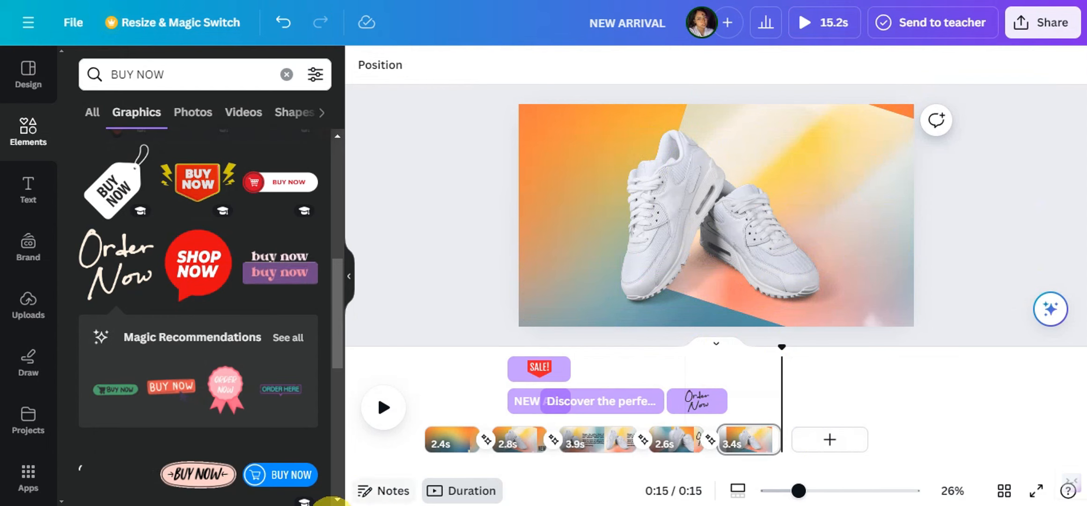
- Browse the BUY NOW graphics, and search the graphics library for SHOP NOW instead
{"action": "scroll", "coordinate": [296, 164], "scroll_direction": "down", "scroll_amount": 5}
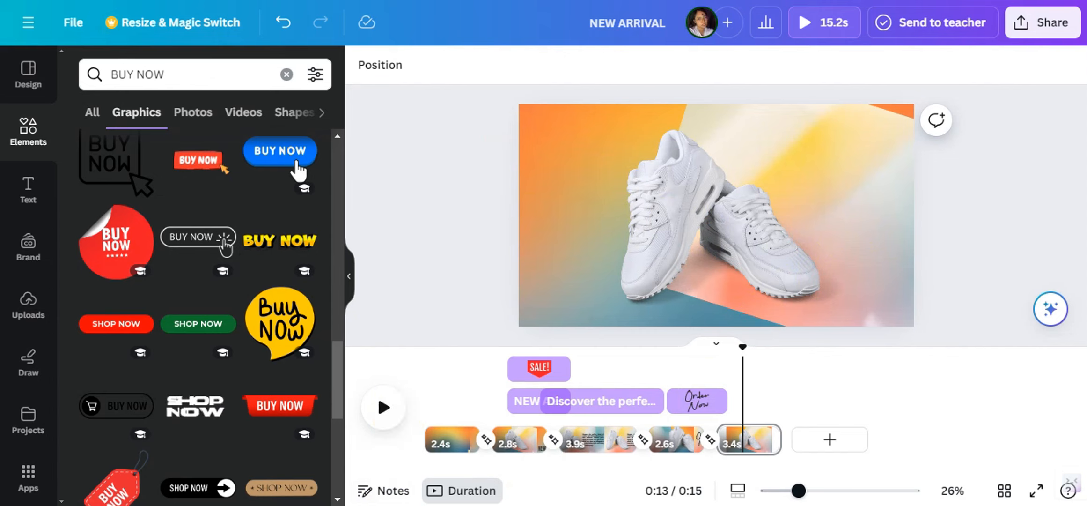
{"action": "scroll", "coordinate": [189, 233], "scroll_direction": "down", "scroll_amount": 7}
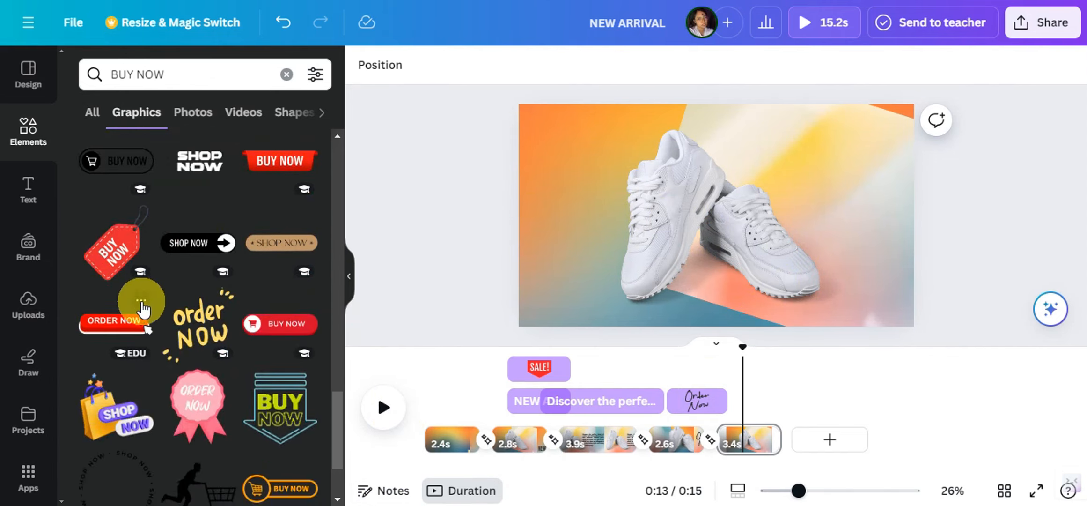
{"action": "scroll", "coordinate": [141, 359], "scroll_direction": "up", "scroll_amount": 5}
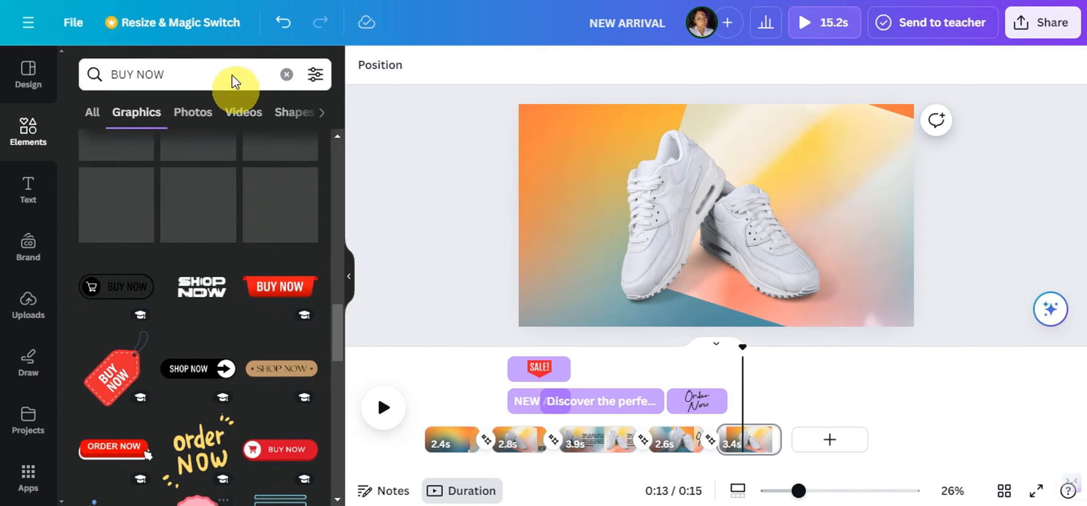
{"action": "left_click", "coordinate": [140, 74]}
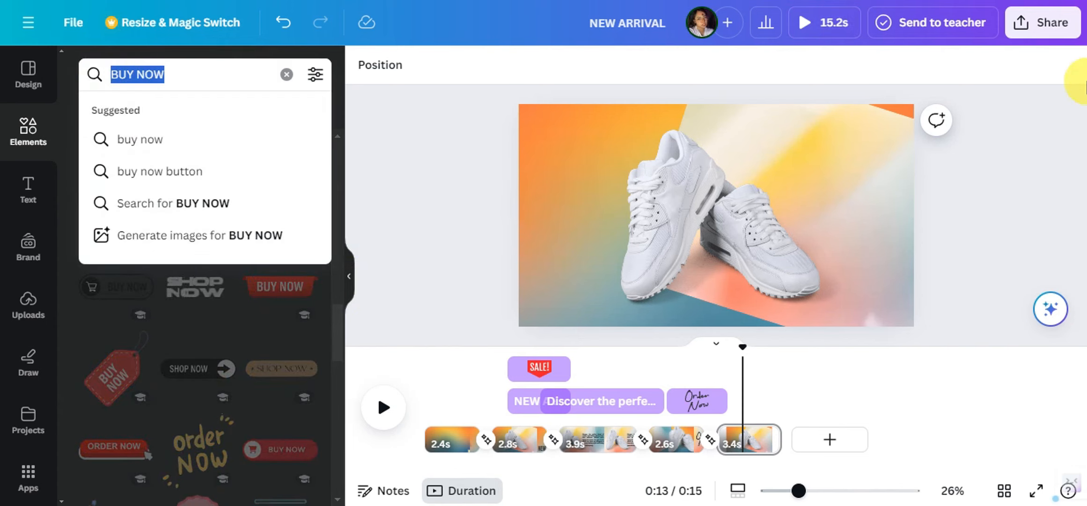
{"action": "key", "text": "BackSpace"}
{"action": "type", "text": "SHOP"}
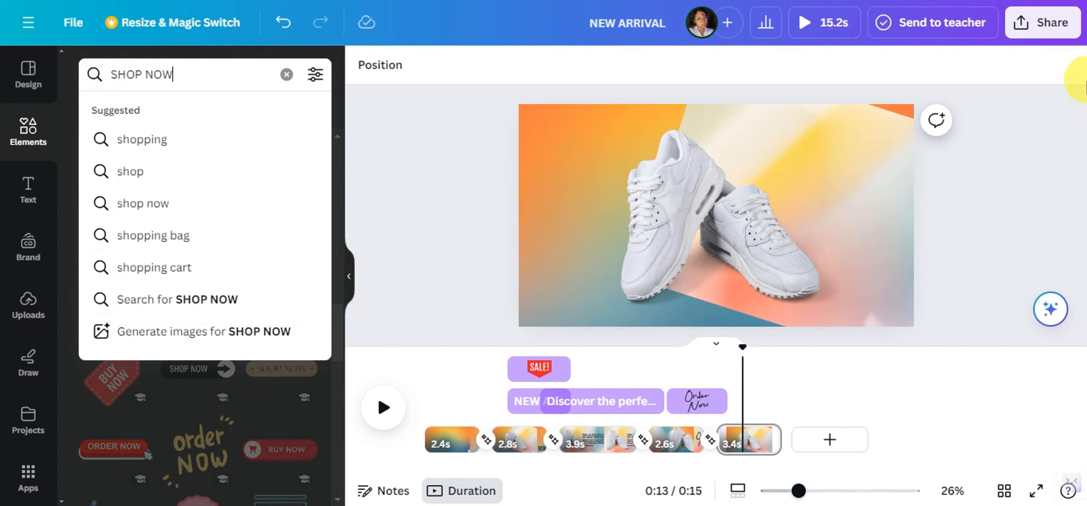
{"action": "key", "text": "Return"}
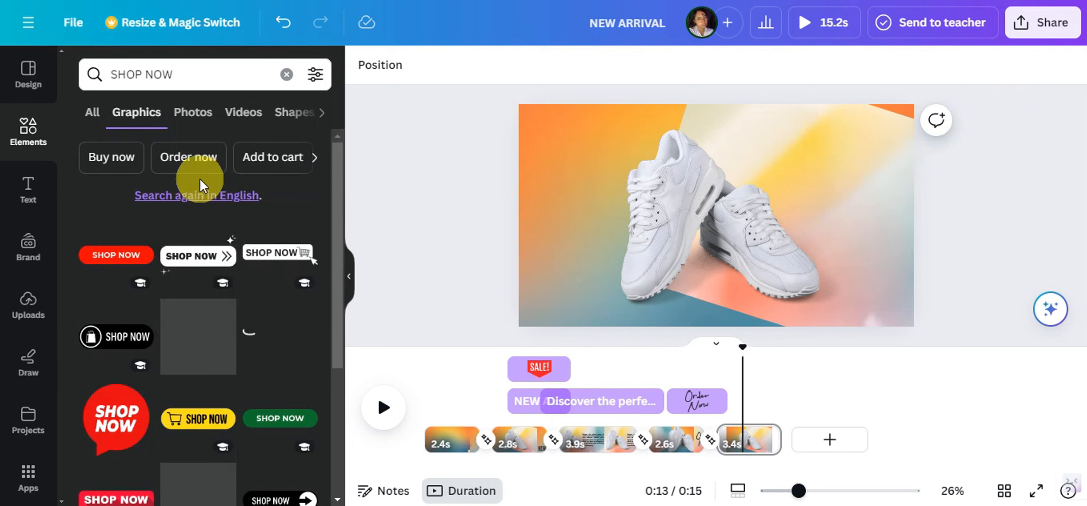
- Add the SHOP NOW graphic with the shopping cart to the last page and scale it down in the page's lower left corner
{"action": "left_click", "coordinate": [275, 252]}
{"action": "left_click_drag", "start_coordinate": [708, 218], "coordinate": [612, 326]}
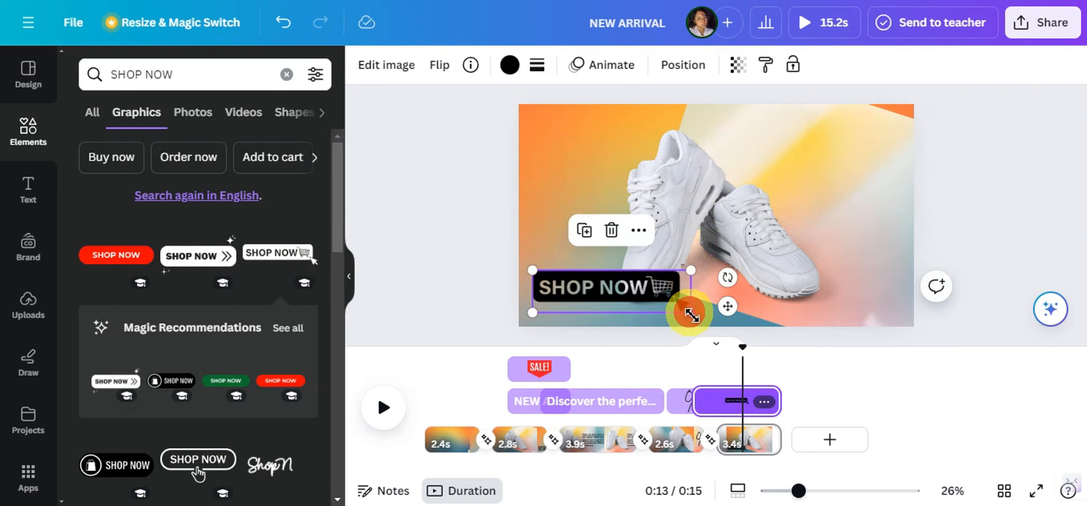
{"action": "left_click_drag", "start_coordinate": [691, 313], "coordinate": [635, 301]}
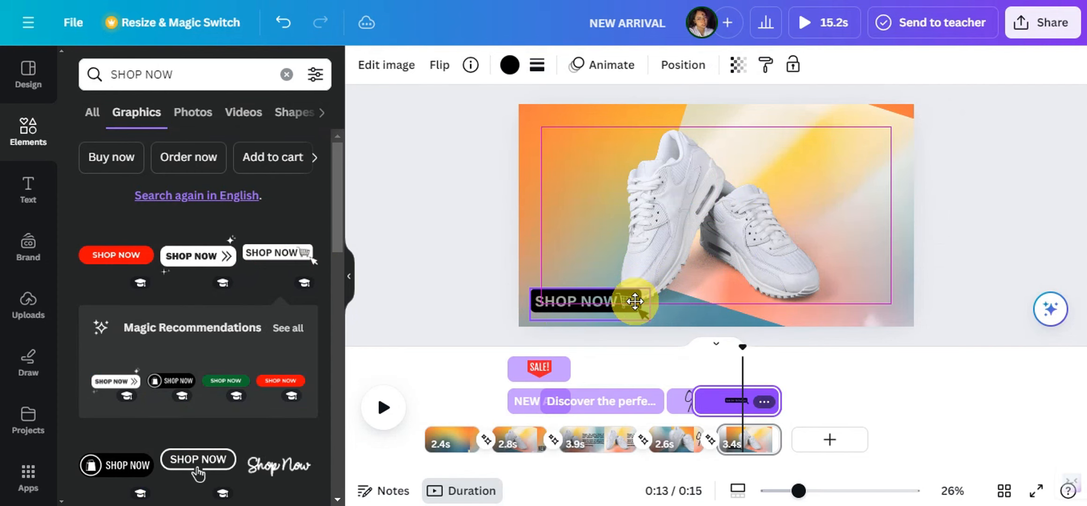
- Recolor the last page's SHOP NOW graphic white and move it to the page's upper left corner
{"action": "left_click", "coordinate": [510, 65]}
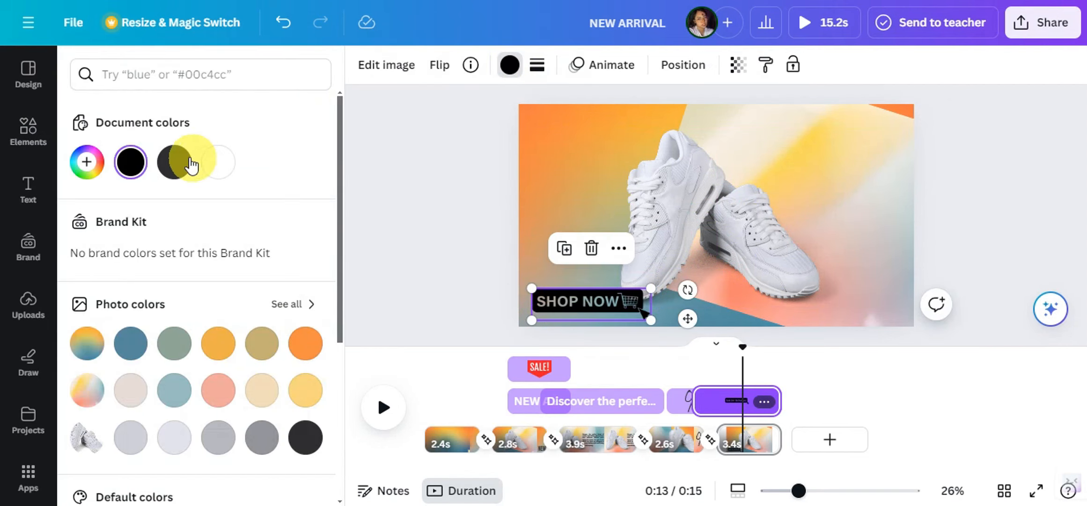
{"action": "left_click", "coordinate": [198, 171]}
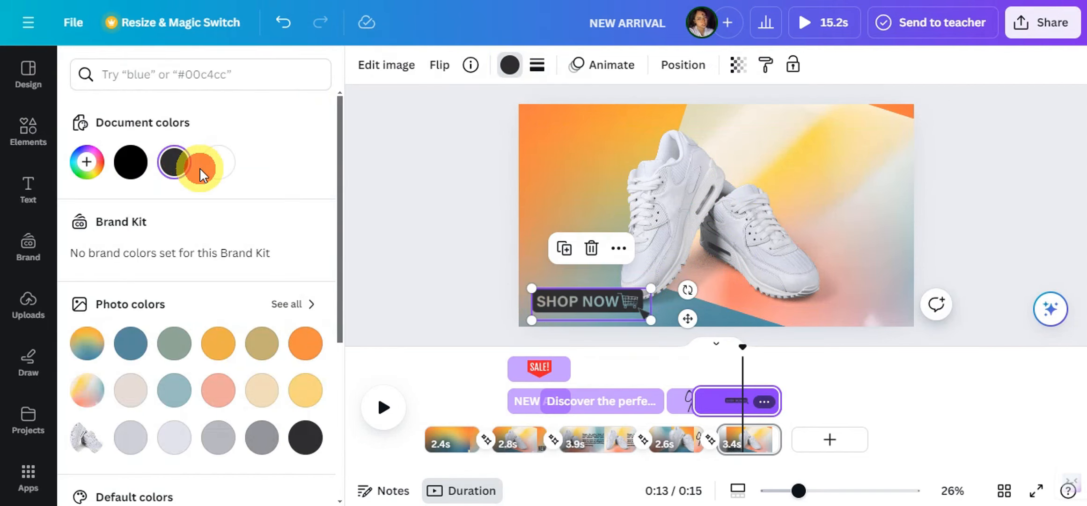
{"action": "left_click", "coordinate": [215, 163]}
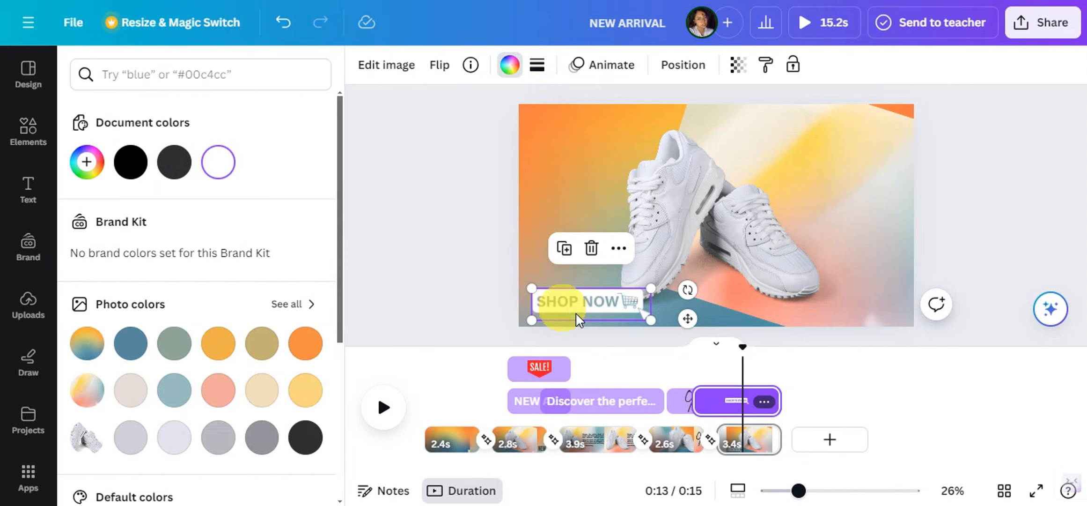
{"action": "left_click_drag", "start_coordinate": [574, 309], "coordinate": [574, 135]}
{"action": "left_click", "coordinate": [437, 172]}
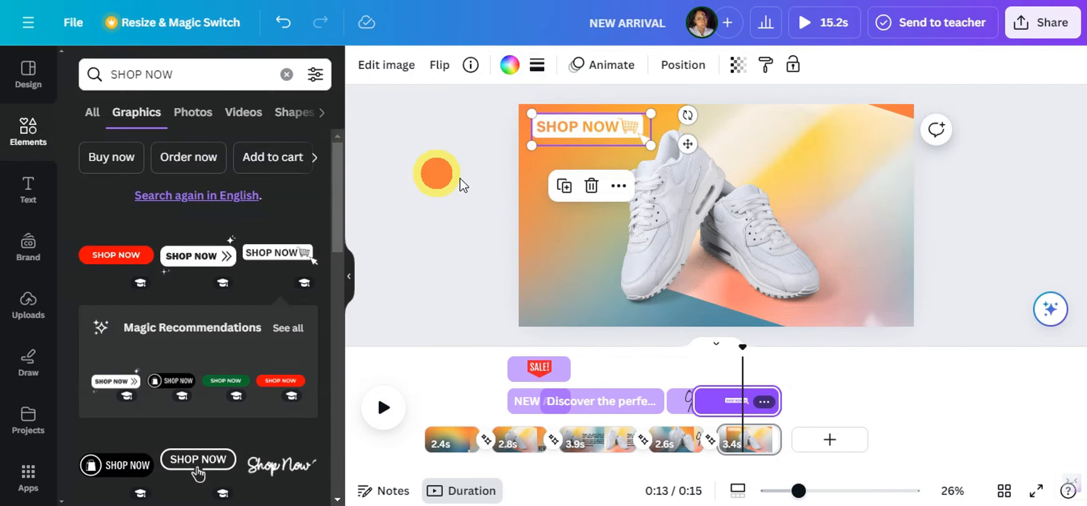
- Search the elements for shoes and look up more photos similar to the Pair of White Sneakers
{"action": "left_click", "coordinate": [729, 377]}
{"action": "scroll", "coordinate": [162, 220], "scroll_direction": "down", "scroll_amount": 5}
{"action": "scroll", "coordinate": [154, 181], "scroll_direction": "down", "scroll_amount": 10}
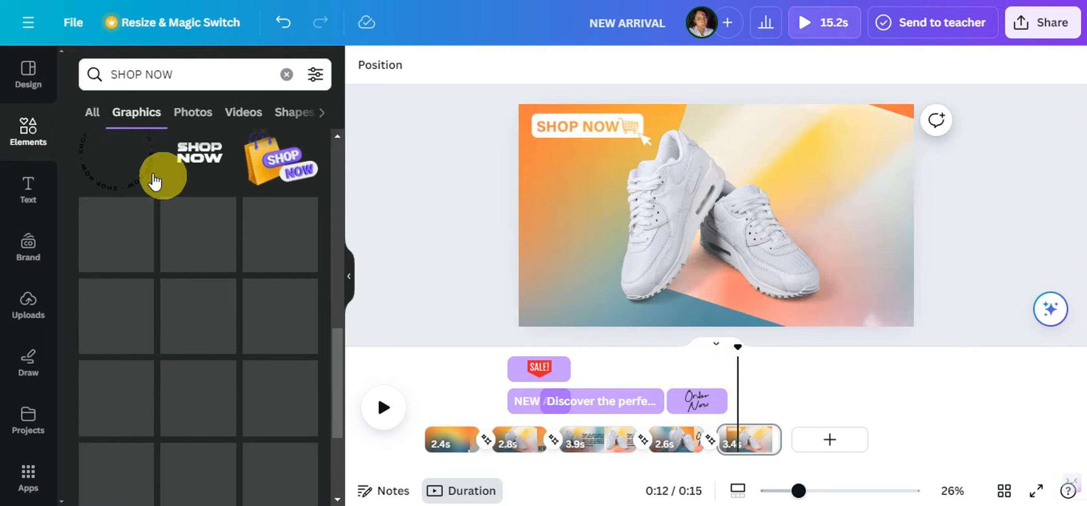
{"action": "left_click", "coordinate": [285, 75]}
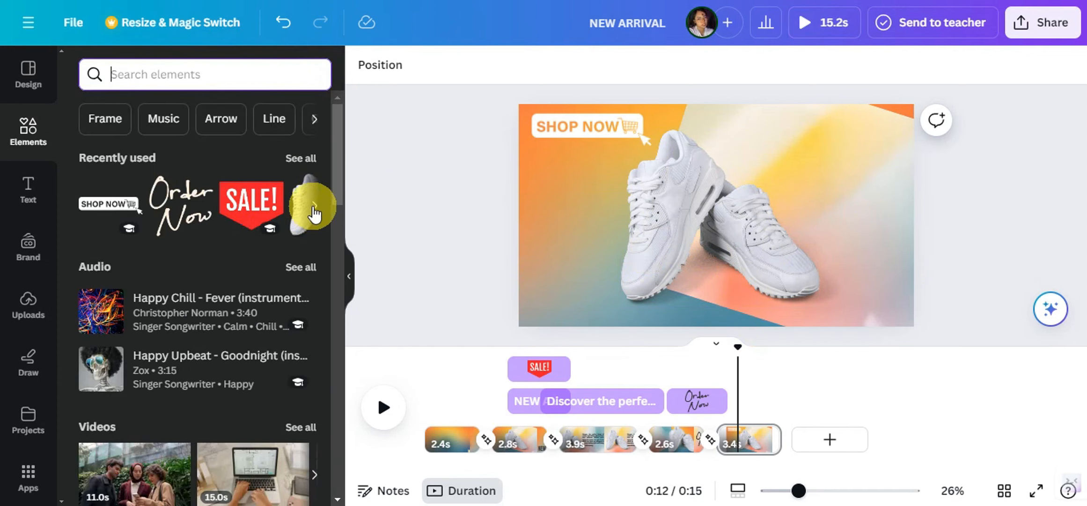
{"action": "left_click", "coordinate": [176, 74]}
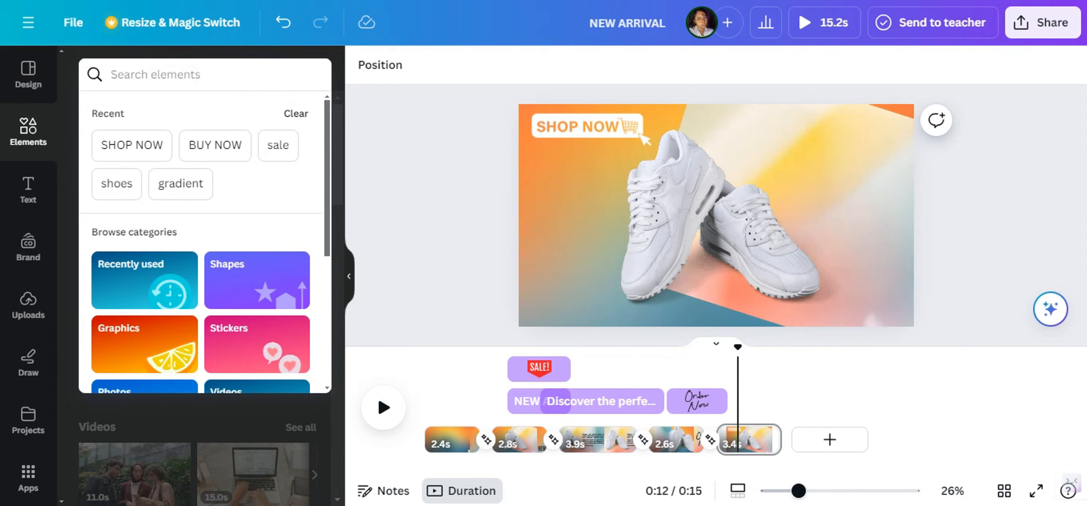
{"action": "left_click", "coordinate": [125, 183]}
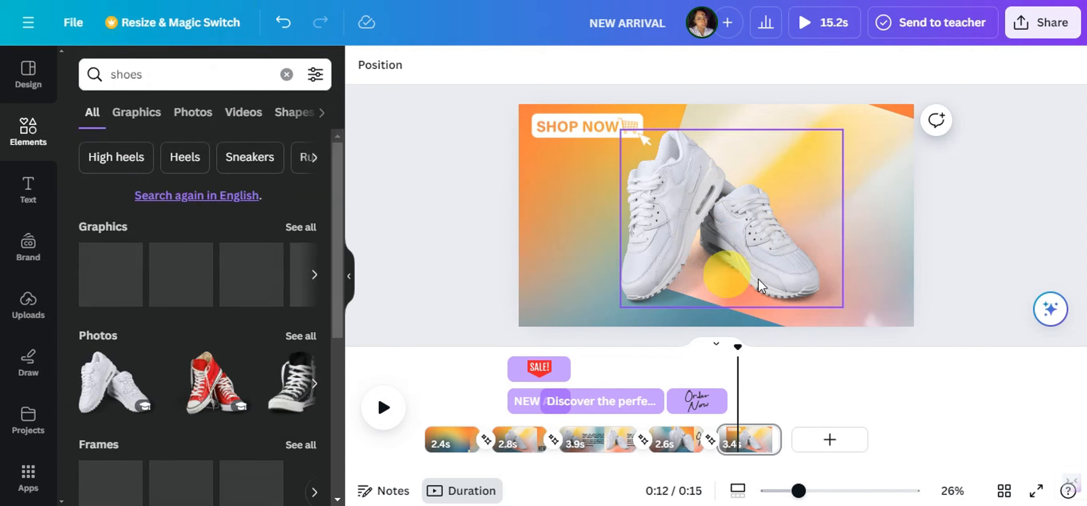
{"action": "right_click", "coordinate": [111, 387]}
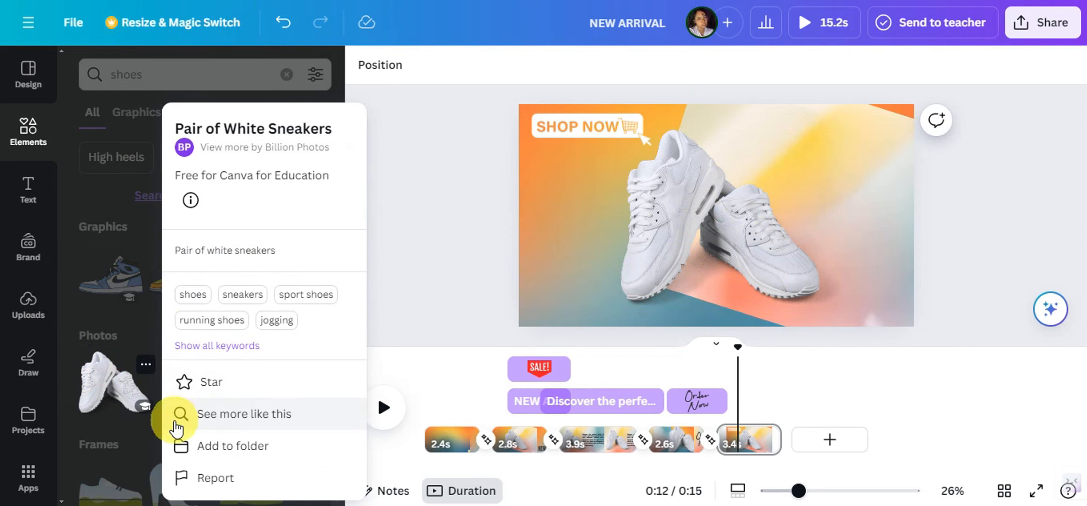
{"action": "left_click", "coordinate": [216, 413]}
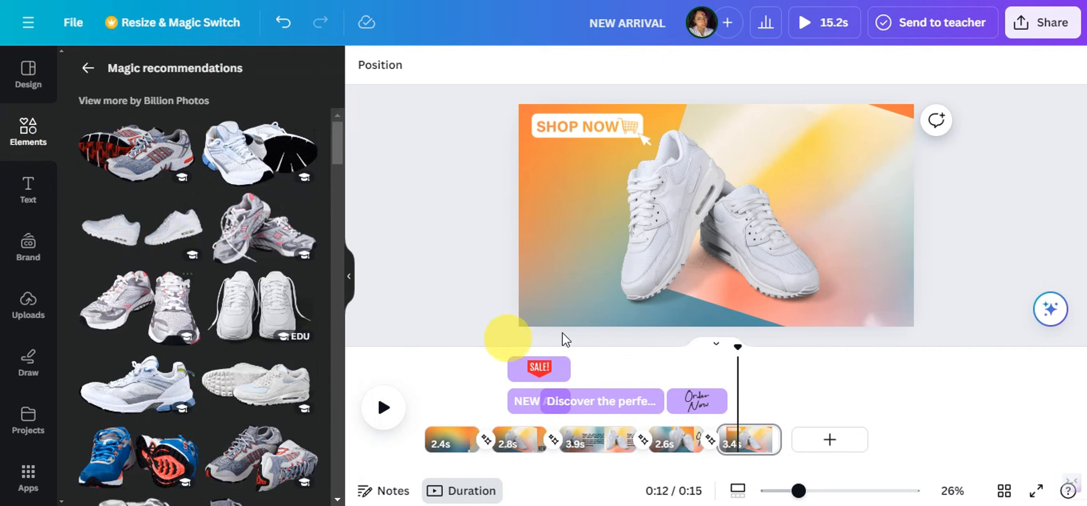
- Add the side-view white sneakers photo to the last page and enlarge it to slightly beyond the page's width
{"action": "left_click", "coordinate": [196, 253]}
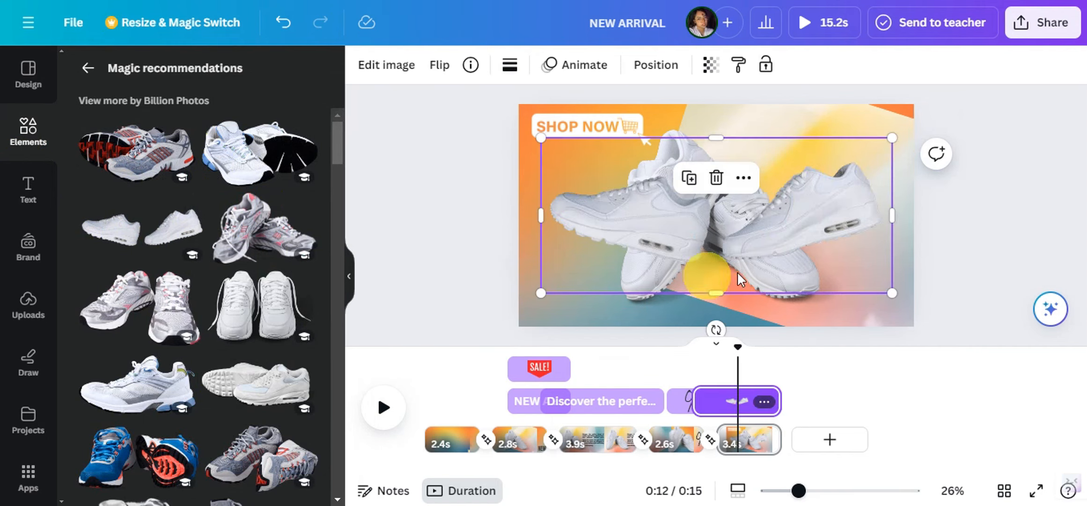
{"action": "mouse_move", "coordinate": [667, 260]}
{"action": "left_mouse_down"}
{"action": "mouse_move", "coordinate": [655, 262]}
{"action": "mouse_move", "coordinate": [665, 261]}
{"action": "left_mouse_up"}
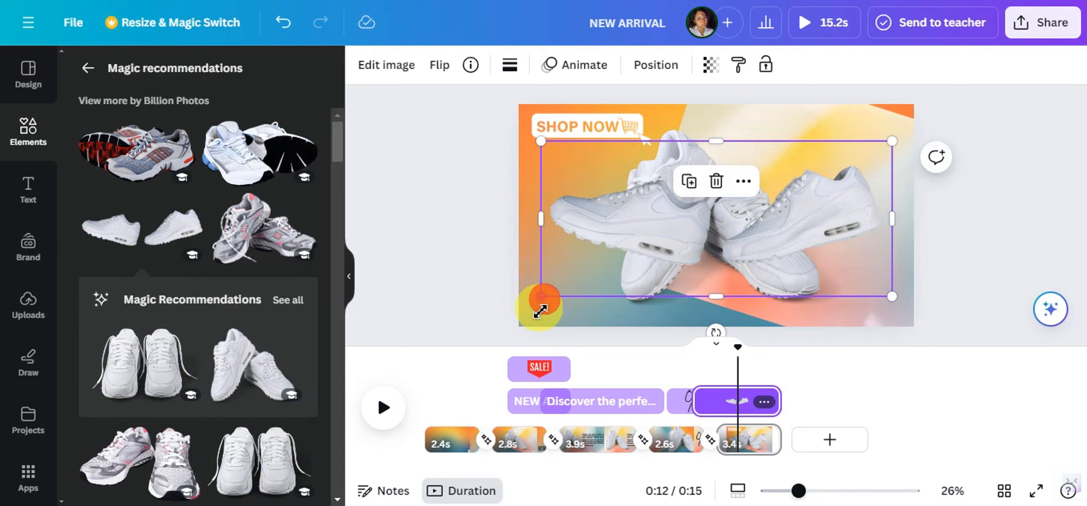
{"action": "left_click_drag", "start_coordinate": [541, 300], "coordinate": [506, 312]}
{"action": "mouse_move", "coordinate": [897, 313]}
{"action": "left_mouse_down"}
{"action": "mouse_move", "coordinate": [925, 322]}
{"action": "mouse_move", "coordinate": [914, 308]}
{"action": "left_mouse_up"}
{"action": "left_click_drag", "start_coordinate": [832, 243], "coordinate": [827, 230]}
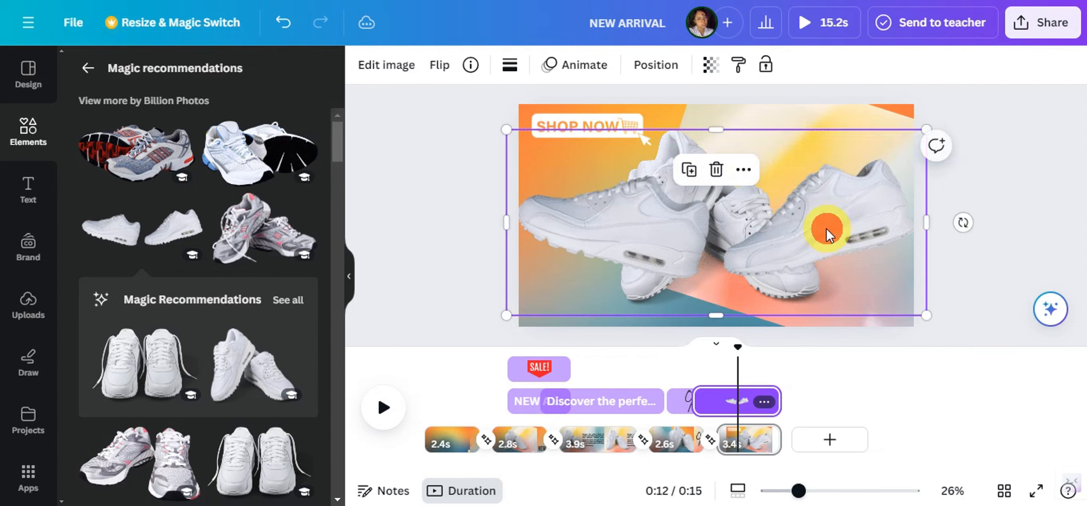
- Send the side-view sneakers photo backward until it lies behind the upright pair of sneakers
{"action": "right_click", "coordinate": [828, 230]}
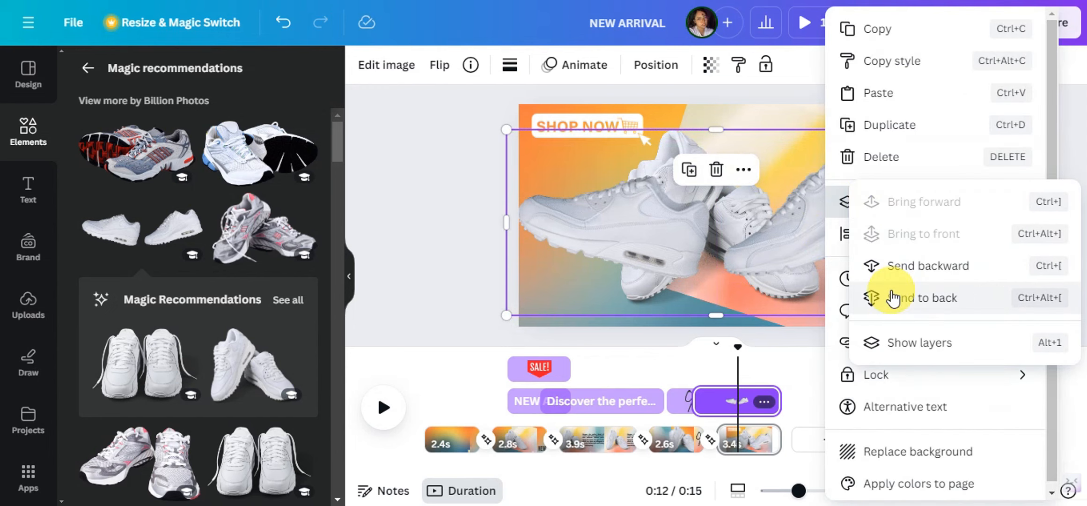
{"action": "left_click", "coordinate": [898, 266]}
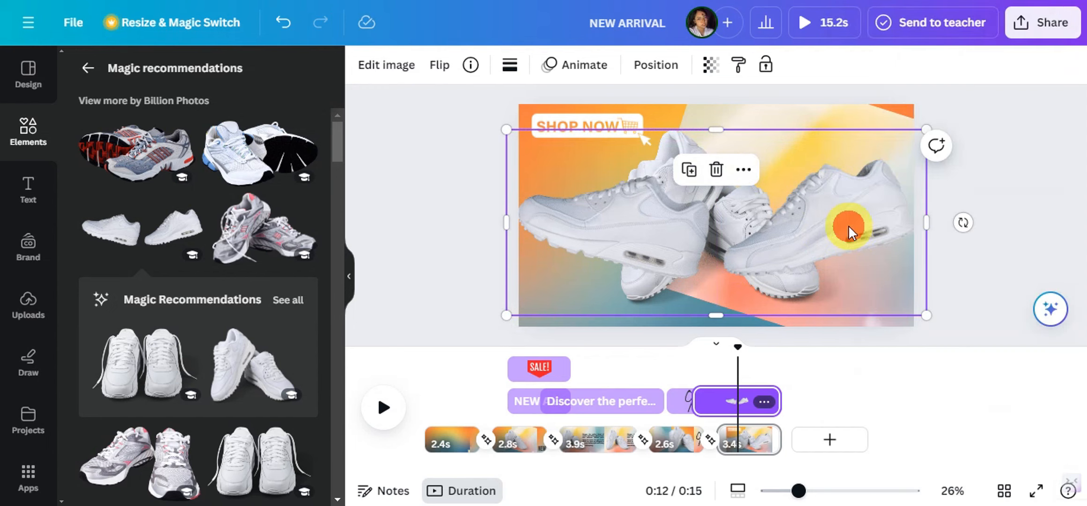
{"action": "right_click", "coordinate": [848, 225]}
{"action": "mouse_move", "coordinate": [719, 214]}
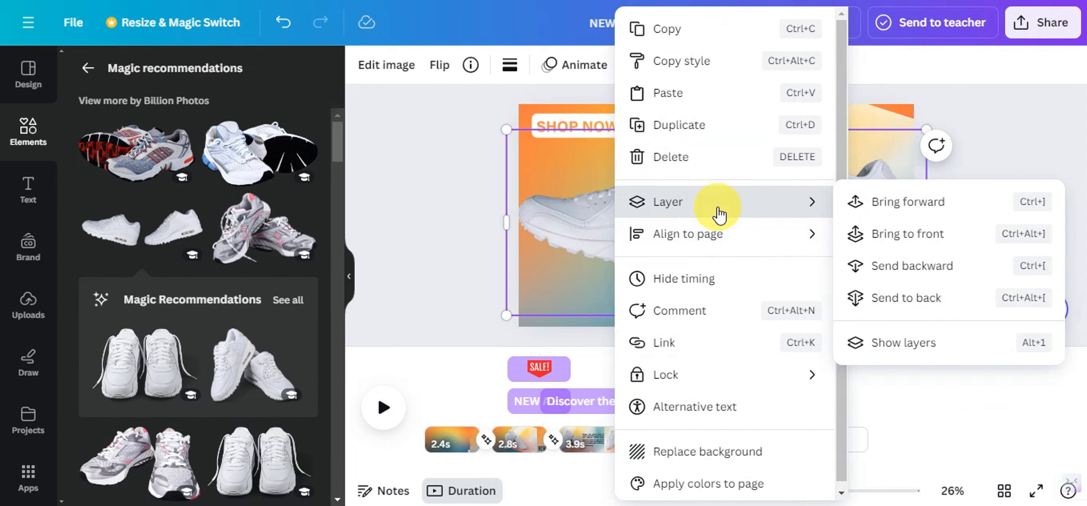
{"action": "left_click", "coordinate": [852, 265]}
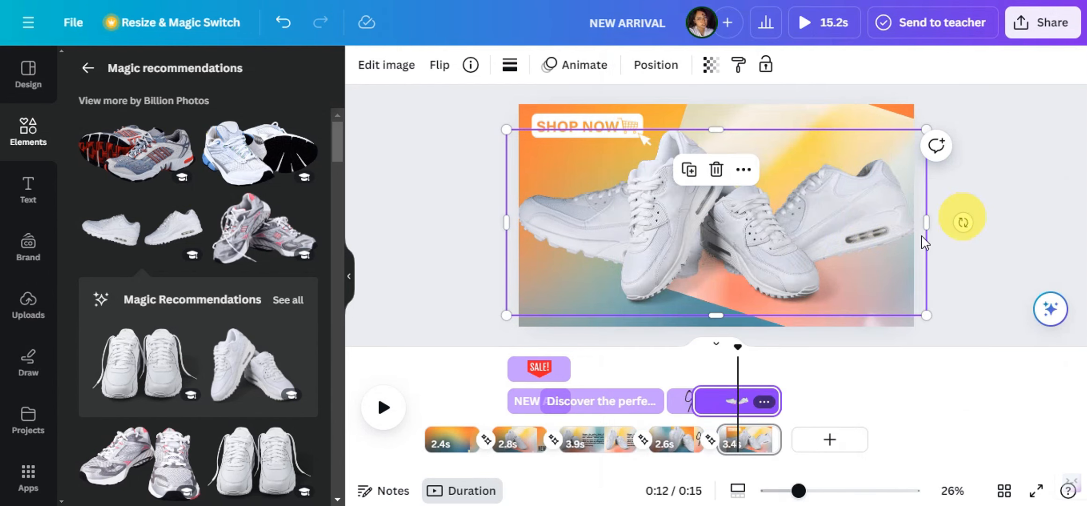
{"action": "left_click_drag", "start_coordinate": [892, 206], "coordinate": [897, 204]}
{"action": "left_click", "coordinate": [987, 203]}
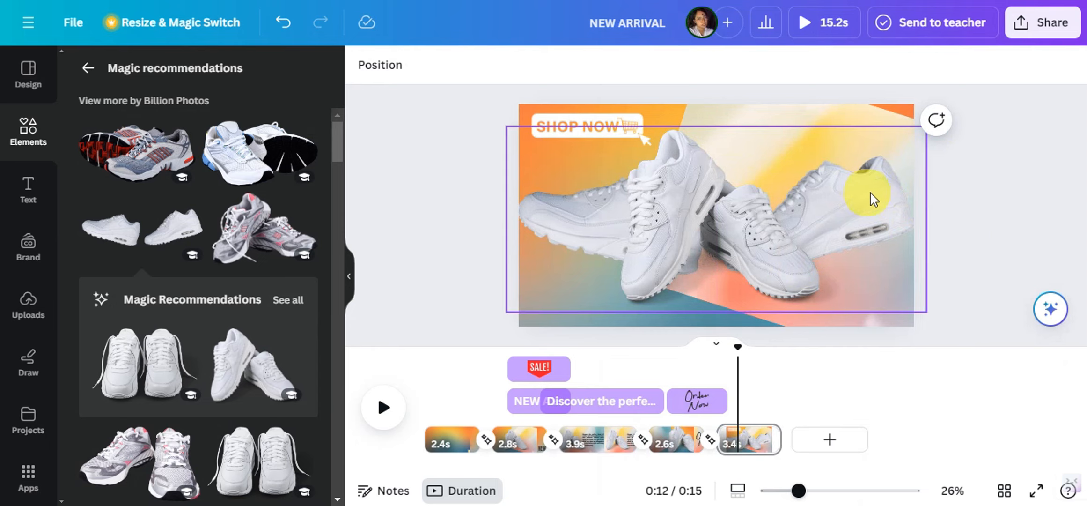
{"action": "left_click", "coordinate": [863, 204]}
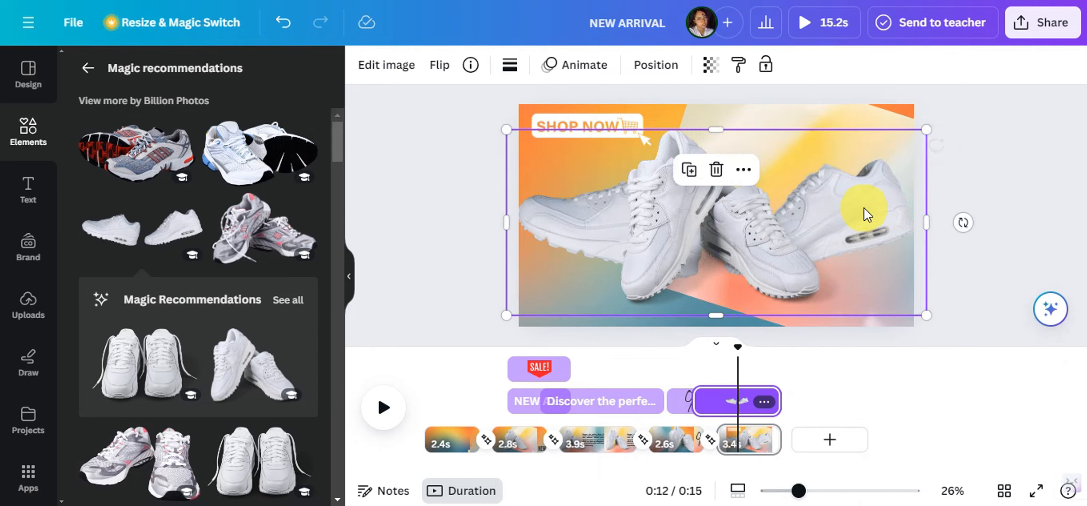
{"action": "right_click", "coordinate": [864, 213]}
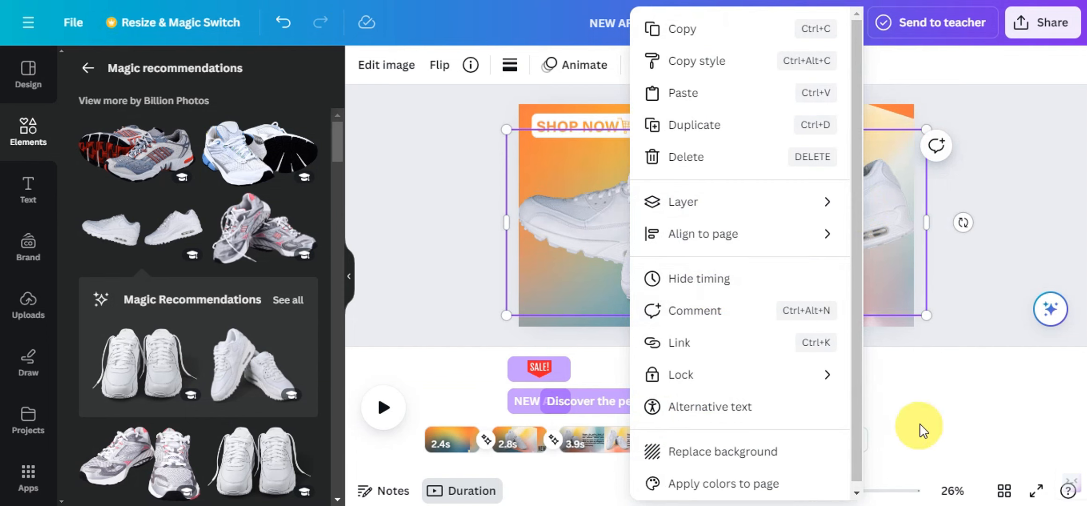
{"action": "left_click", "coordinate": [698, 404]}
{"action": "left_click_drag", "start_coordinate": [697, 404], "coordinate": [694, 402]}
- Try the Breathe and Tumble photo animations on the side-view sneakers, and apply Scrapbook on enter instead
{"action": "left_click", "coordinate": [865, 211]}
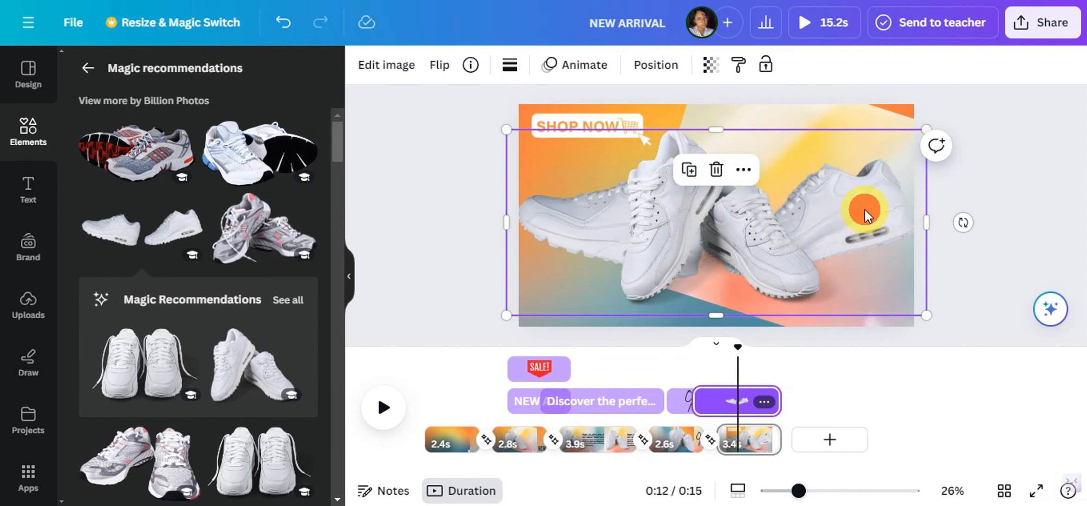
{"action": "left_click", "coordinate": [572, 71]}
{"action": "scroll", "coordinate": [158, 242], "scroll_direction": "down", "scroll_amount": 7}
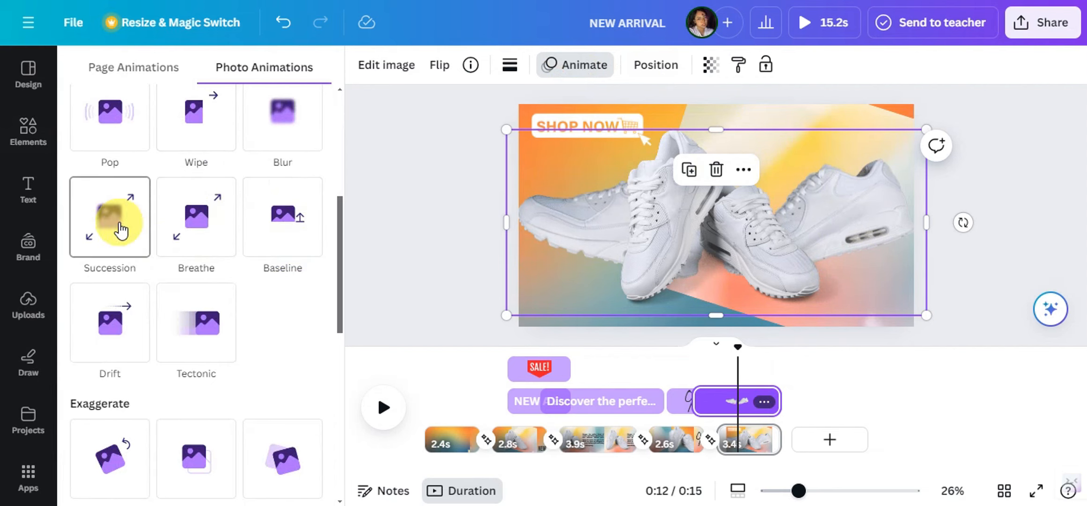
{"action": "scroll", "coordinate": [189, 220], "scroll_direction": "up", "scroll_amount": 2}
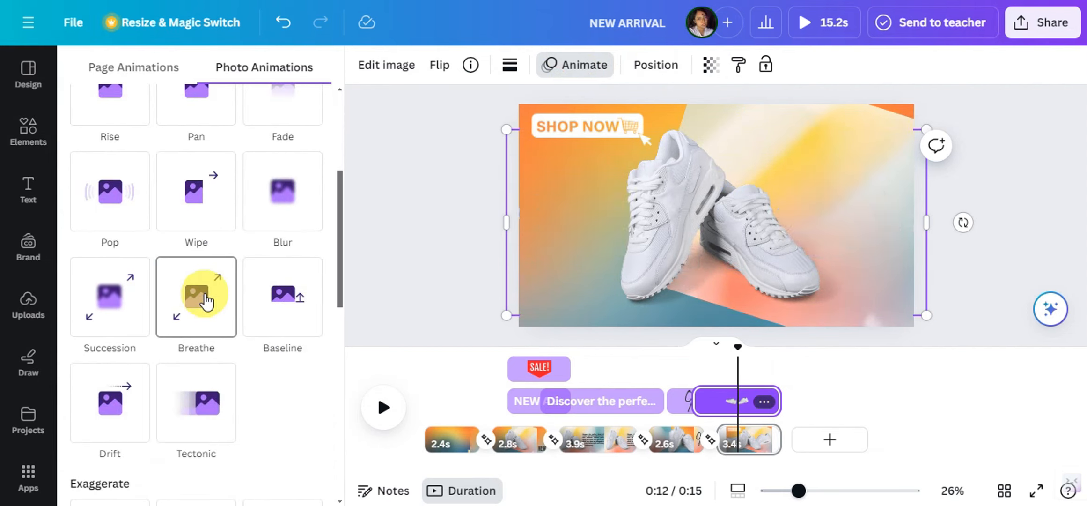
{"action": "left_click", "coordinate": [197, 317]}
{"action": "scroll", "coordinate": [175, 308], "scroll_direction": "down", "scroll_amount": 5}
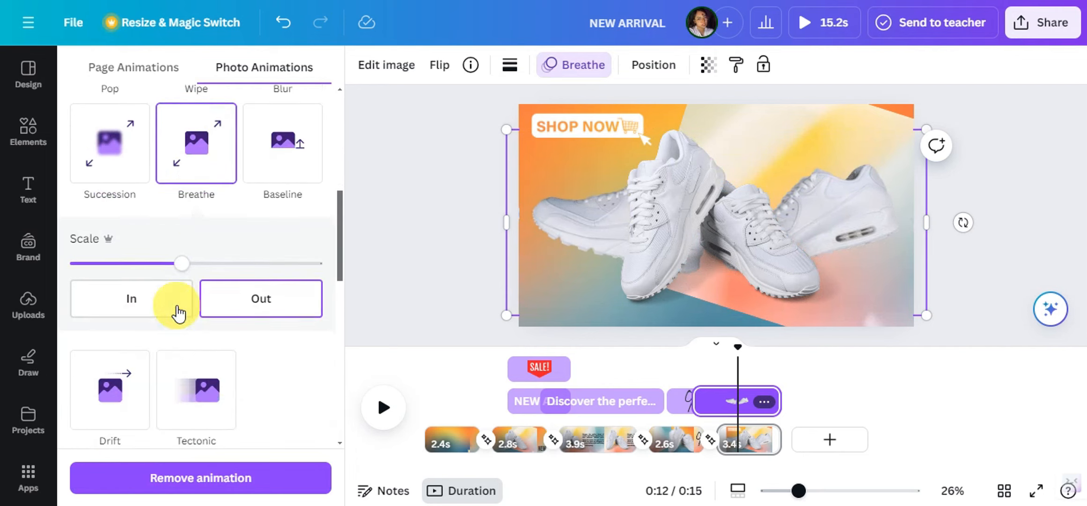
{"action": "left_click", "coordinate": [109, 237]}
{"action": "left_click", "coordinate": [283, 256]}
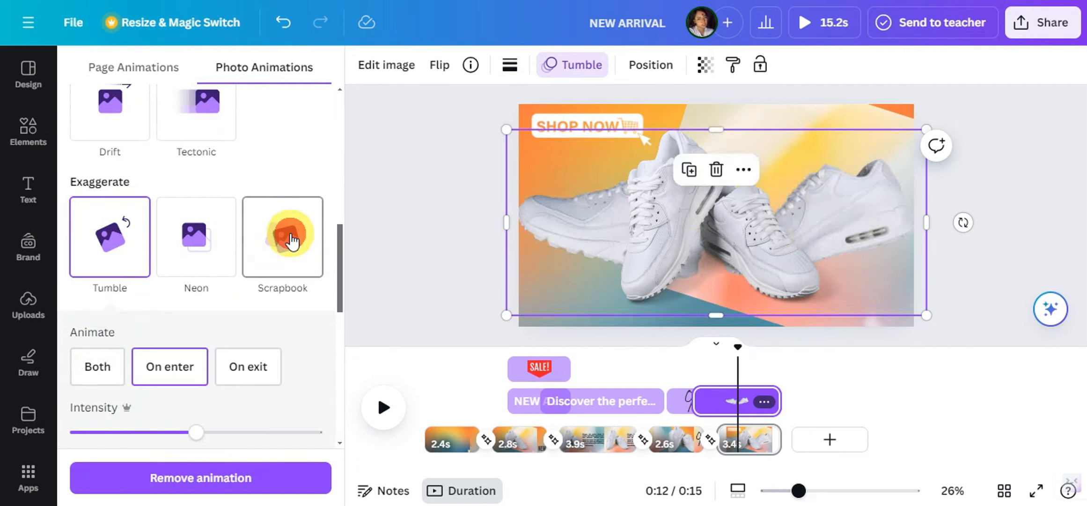
{"action": "left_click", "coordinate": [163, 241]}
{"action": "left_click", "coordinate": [258, 246]}
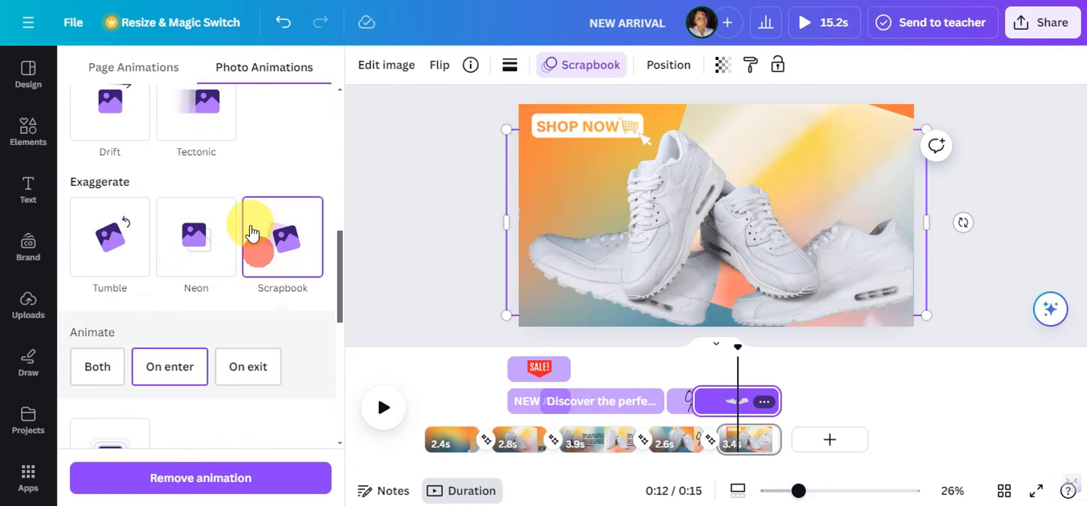
{"action": "scroll", "coordinate": [299, 270], "scroll_direction": "down", "scroll_amount": 2}
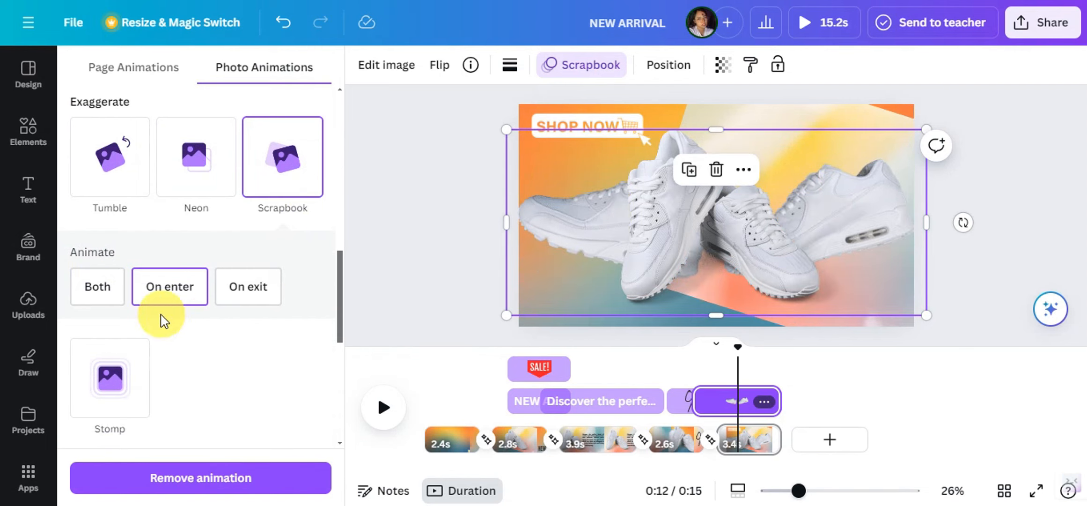
{"action": "scroll", "coordinate": [159, 309], "scroll_direction": "down", "scroll_amount": 5}
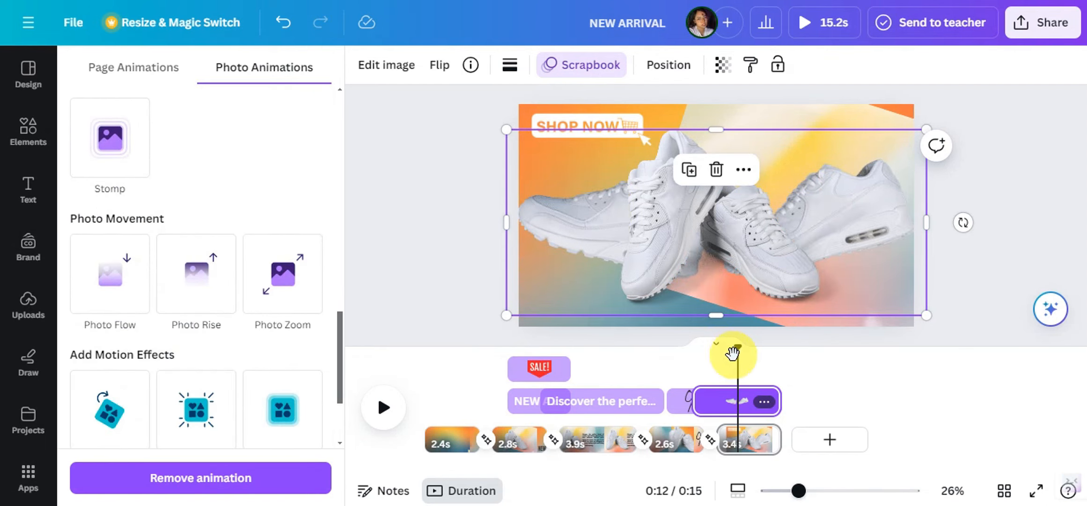
- Shorten the Order Now page in the timeline to 2.1 seconds
{"action": "mouse_move", "coordinate": [734, 354]}
{"action": "left_mouse_down"}
{"action": "mouse_move", "coordinate": [698, 355]}
{"action": "mouse_move", "coordinate": [747, 363]}
{"action": "left_mouse_up"}
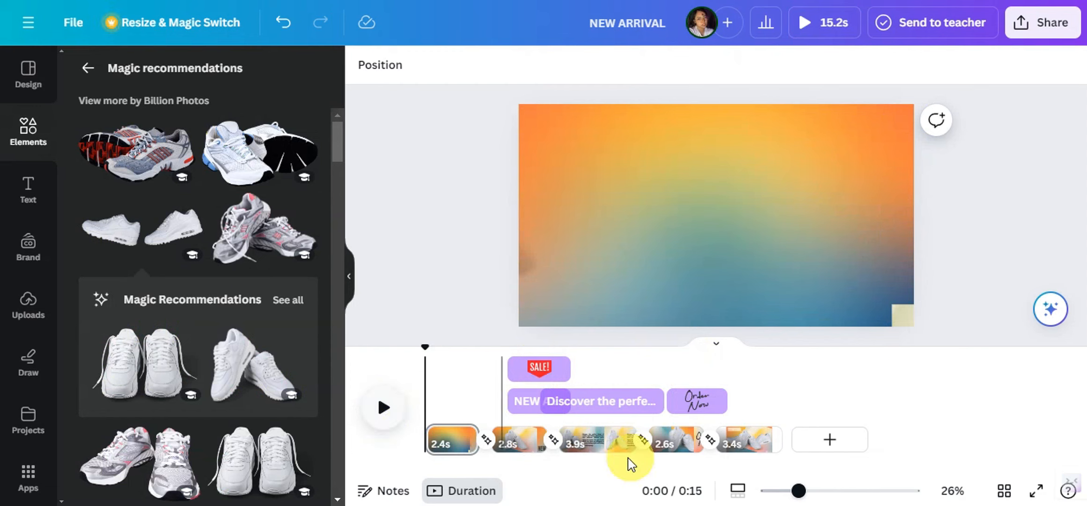
{"action": "left_click", "coordinate": [672, 442]}
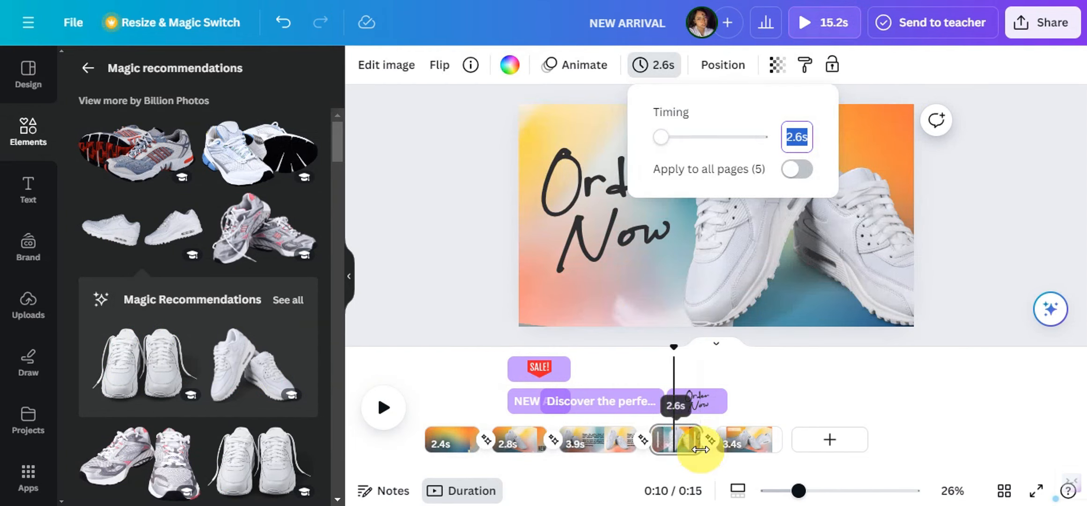
{"action": "left_click_drag", "start_coordinate": [692, 451], "coordinate": [681, 445]}
- Move the SHOP NOW graphic on the last page slightly down, away from the page's upper edge
{"action": "left_click", "coordinate": [745, 445]}
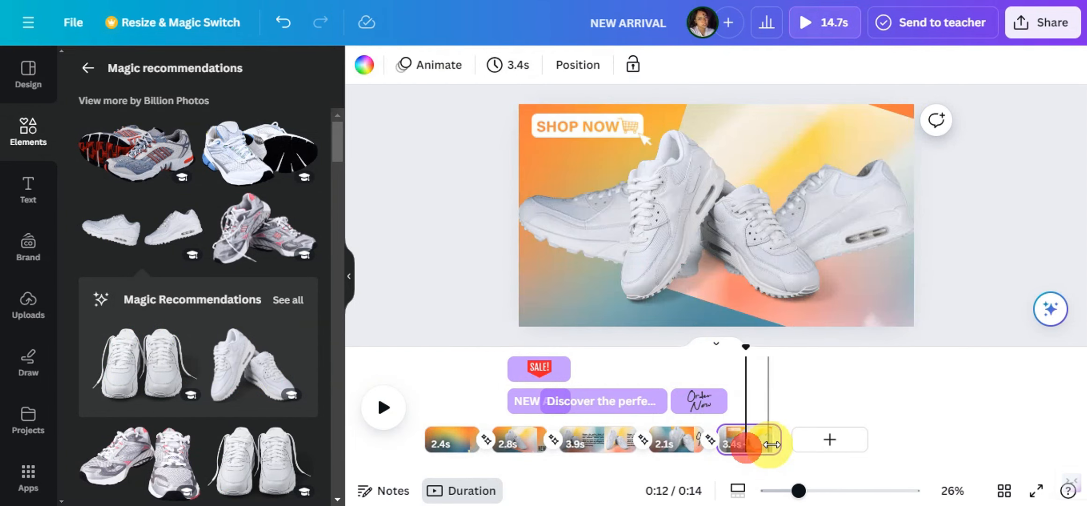
{"action": "left_click", "coordinate": [586, 126]}
{"action": "left_click_drag", "start_coordinate": [585, 126], "coordinate": [587, 135]}
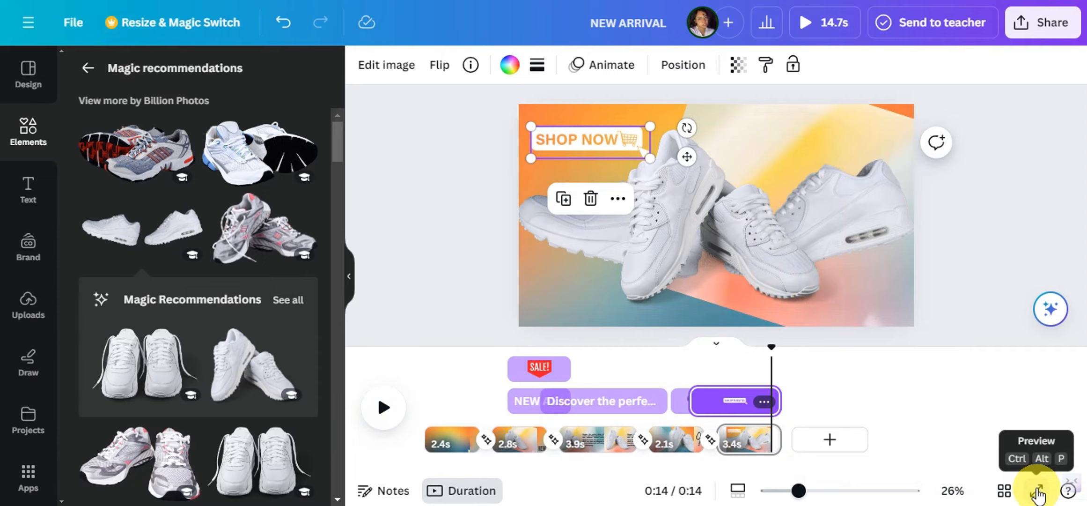
- Preview the finished video in full screen and close the preview
{"action": "left_click", "coordinate": [1037, 491]}
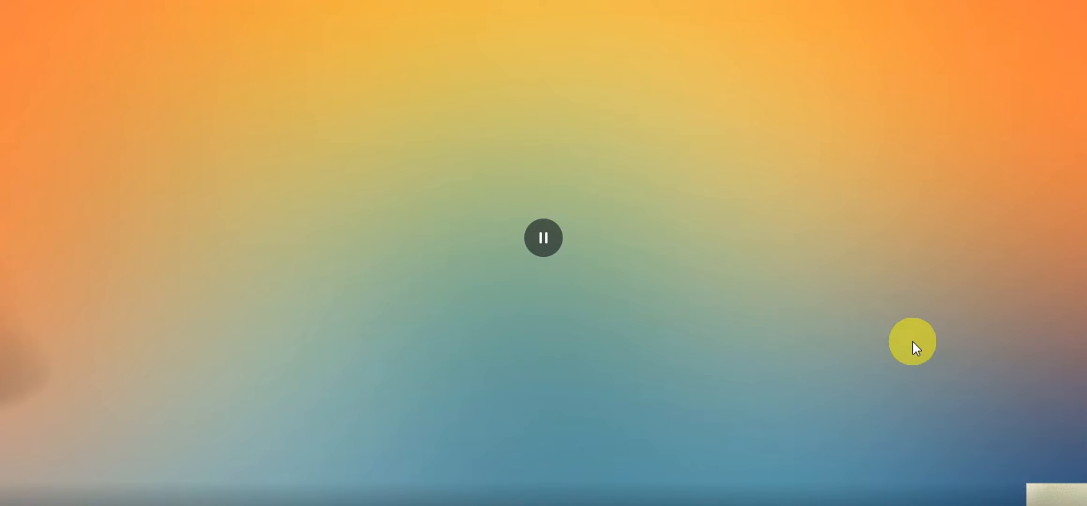
{"action": "key", "text": "space"}
{"action": "key", "text": "Escape"}
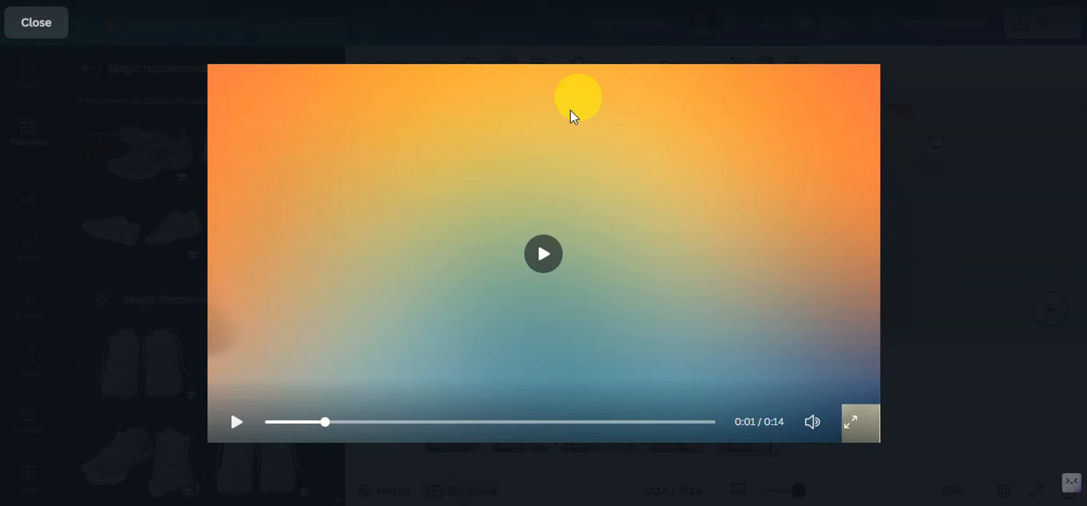
{"action": "left_click", "coordinate": [33, 33]}
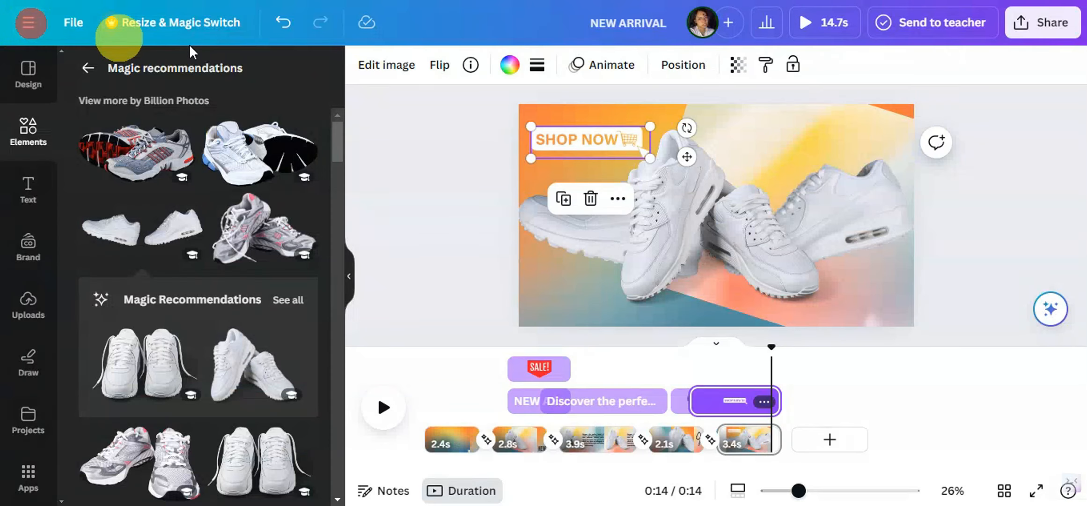
- Download all five pages of the NEW ARRIVAL design as one MP4 video in 1080p (HD) quality
{"action": "left_click", "coordinate": [1041, 21]}
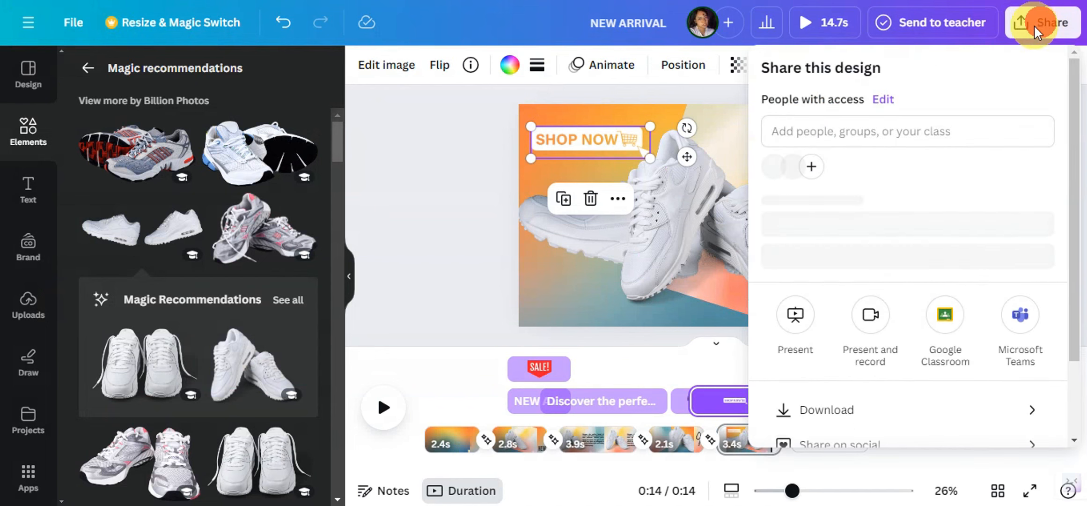
{"action": "scroll", "coordinate": [955, 155], "scroll_direction": "down", "scroll_amount": 3}
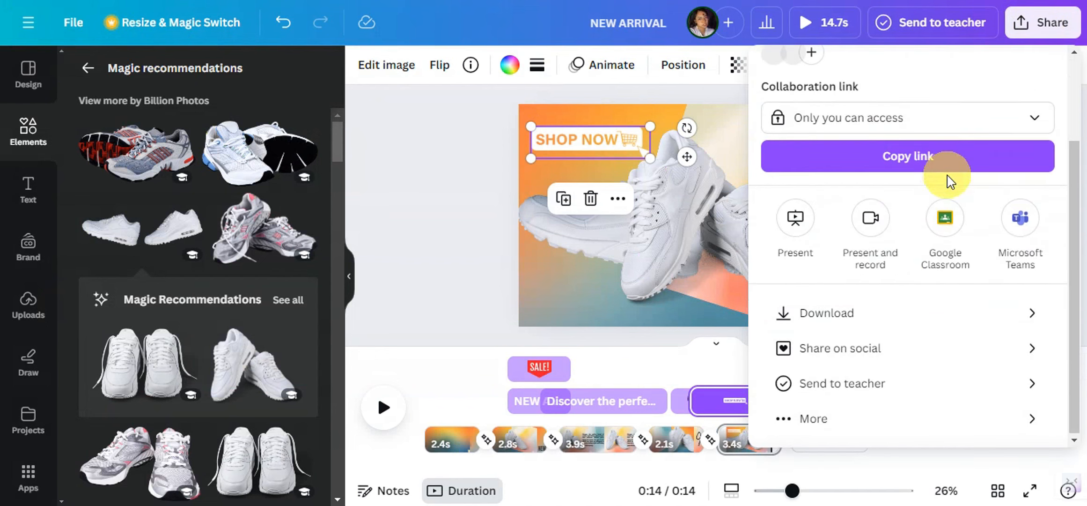
{"action": "left_click", "coordinate": [853, 323]}
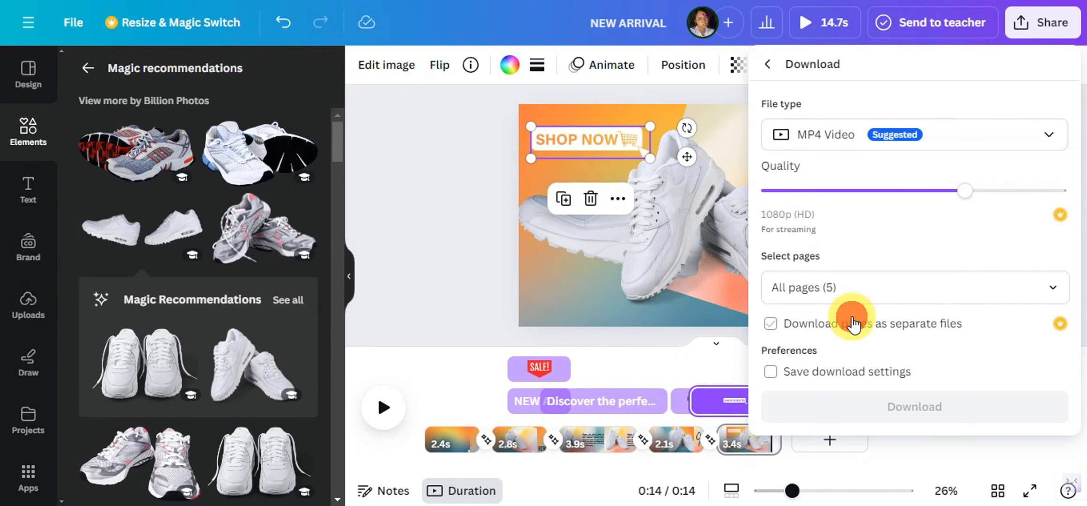
{"action": "left_click", "coordinate": [874, 141]}
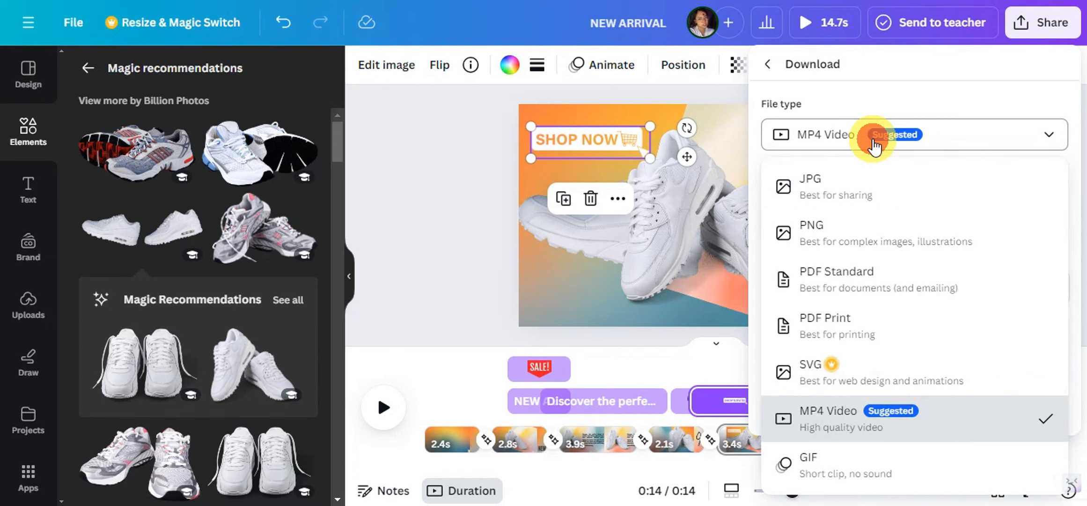
{"action": "left_click", "coordinate": [810, 426]}
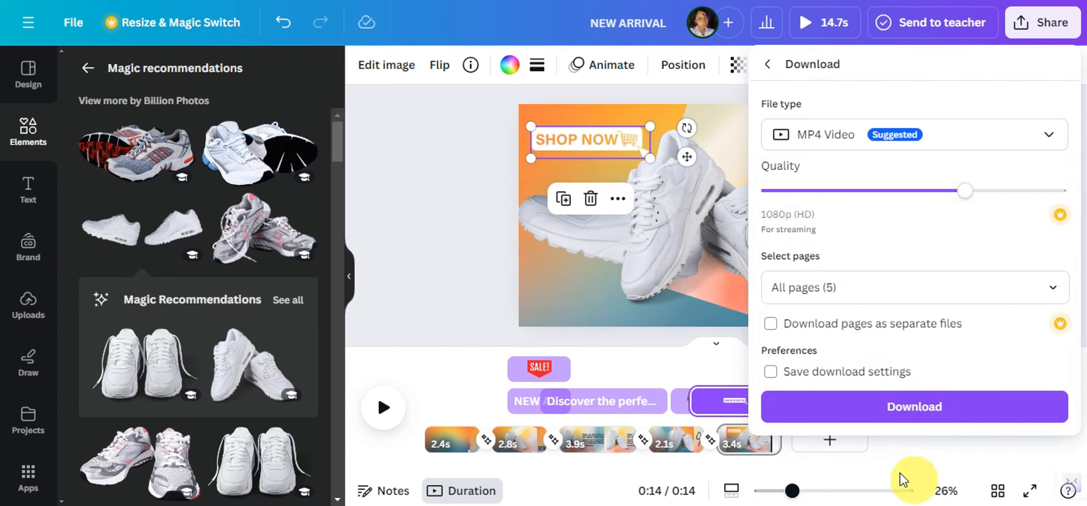
{"action": "left_click", "coordinate": [872, 417]}
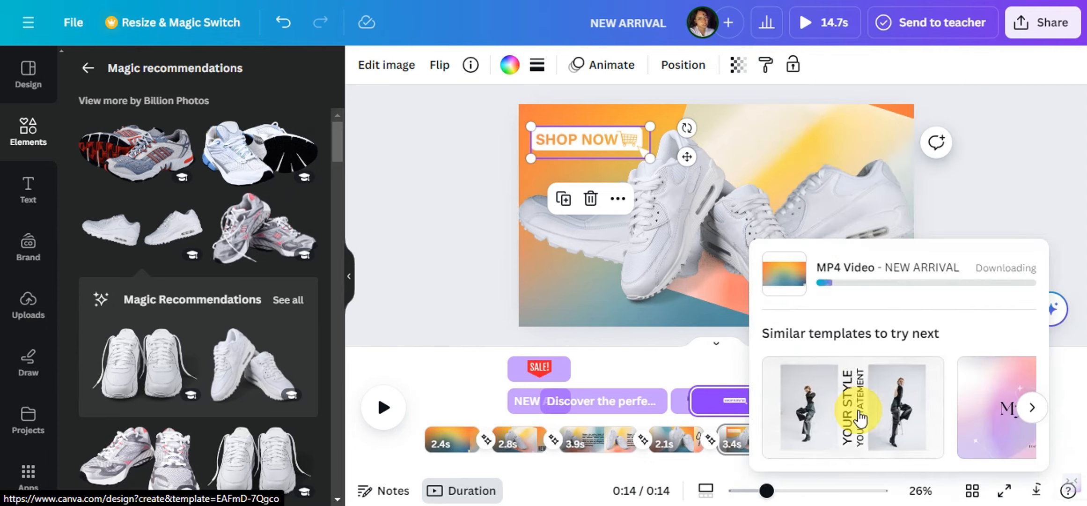